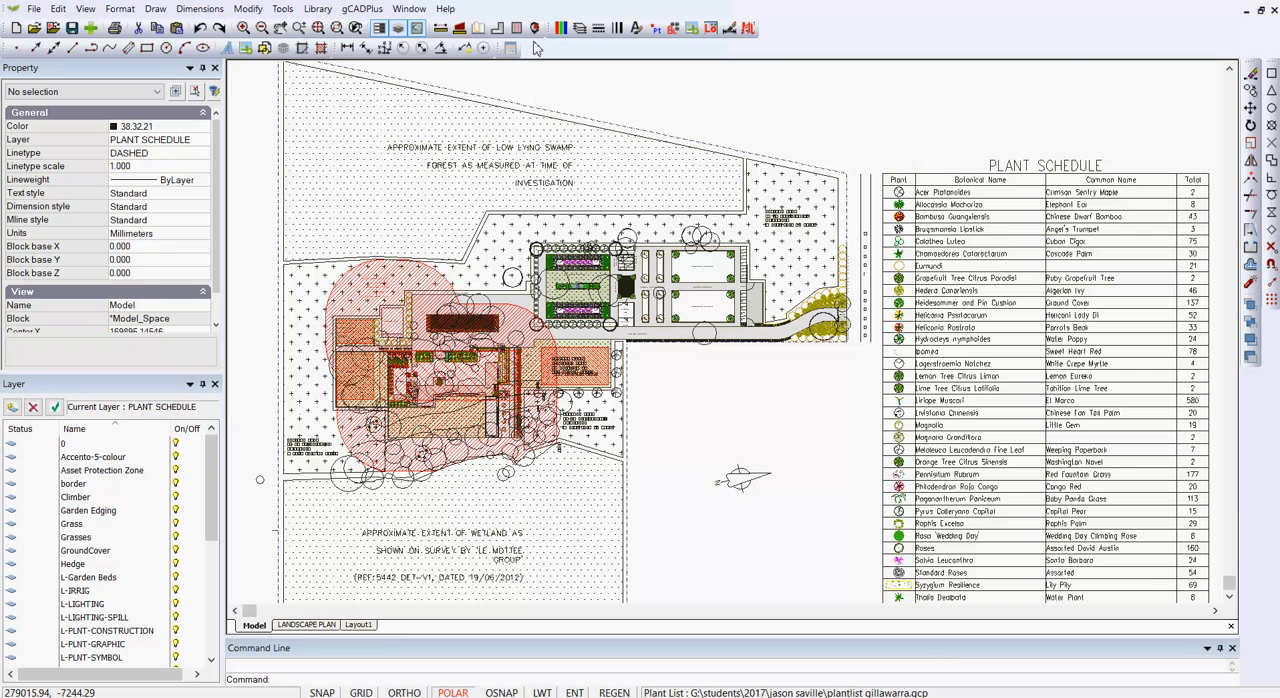
# Step: Review the attached plant list without changing it, and inspect the properties of the plant schedule block in the drawing
pyautogui.click(381, 12)
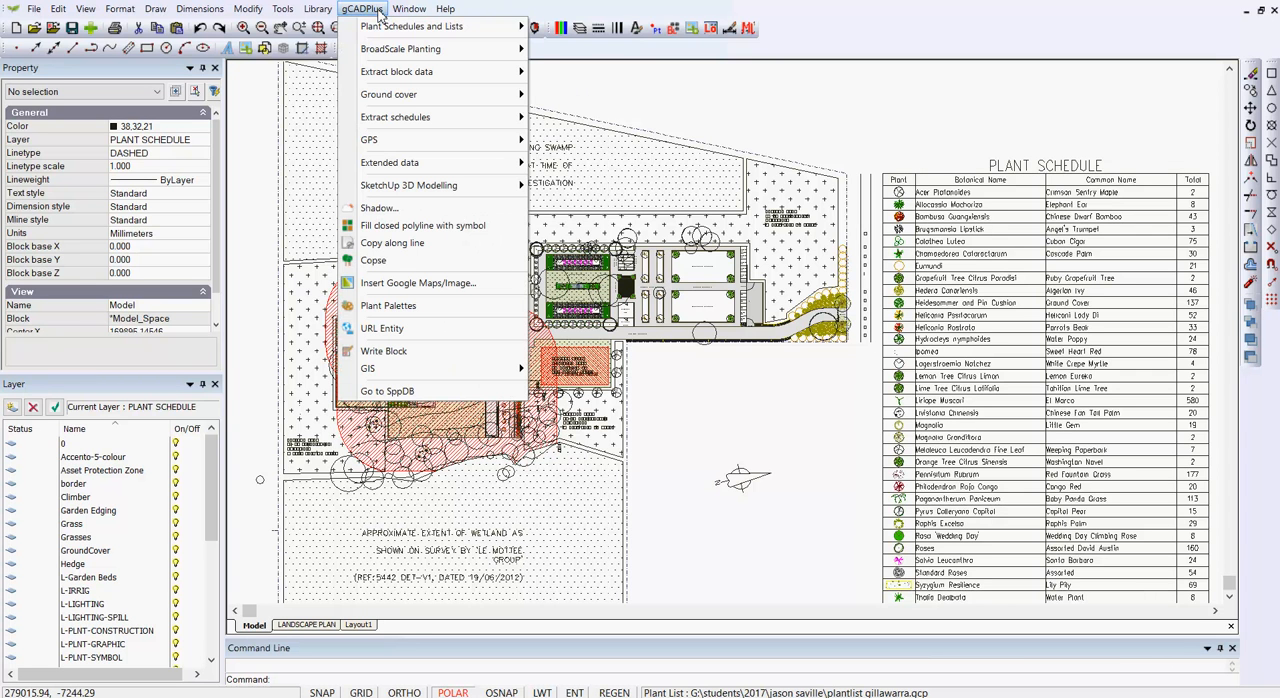
pyautogui.moveTo(428, 32)
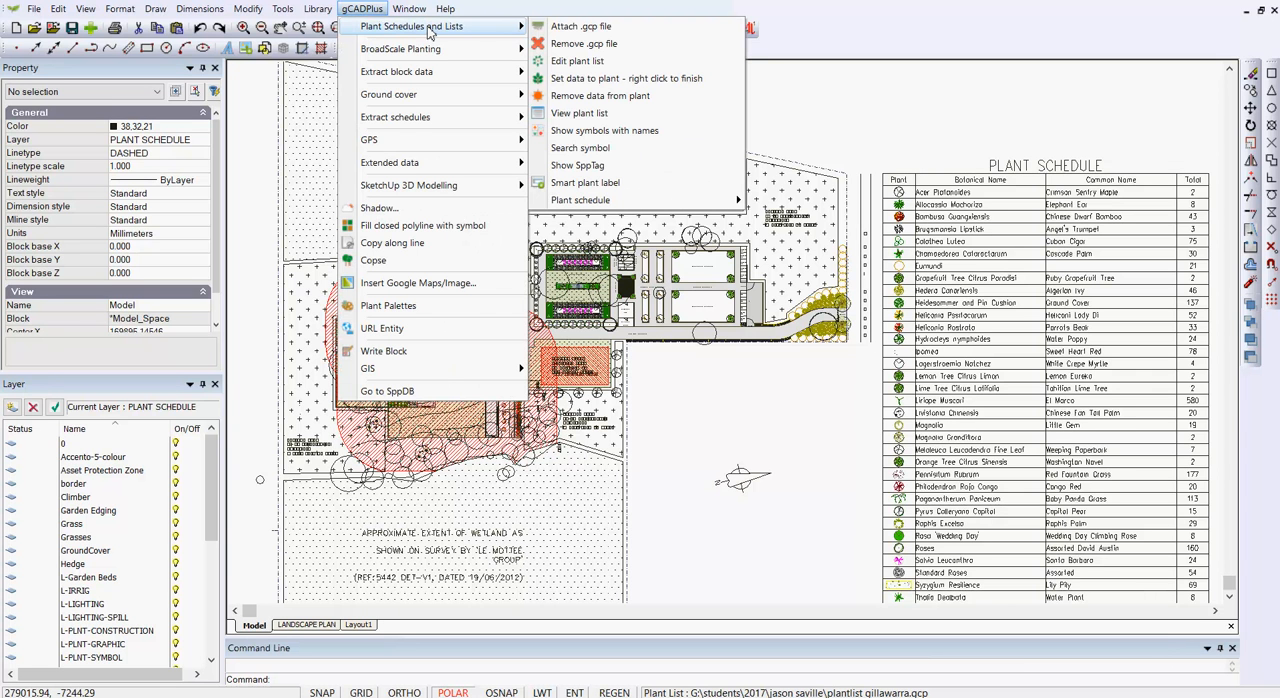
pyautogui.click(577, 64)
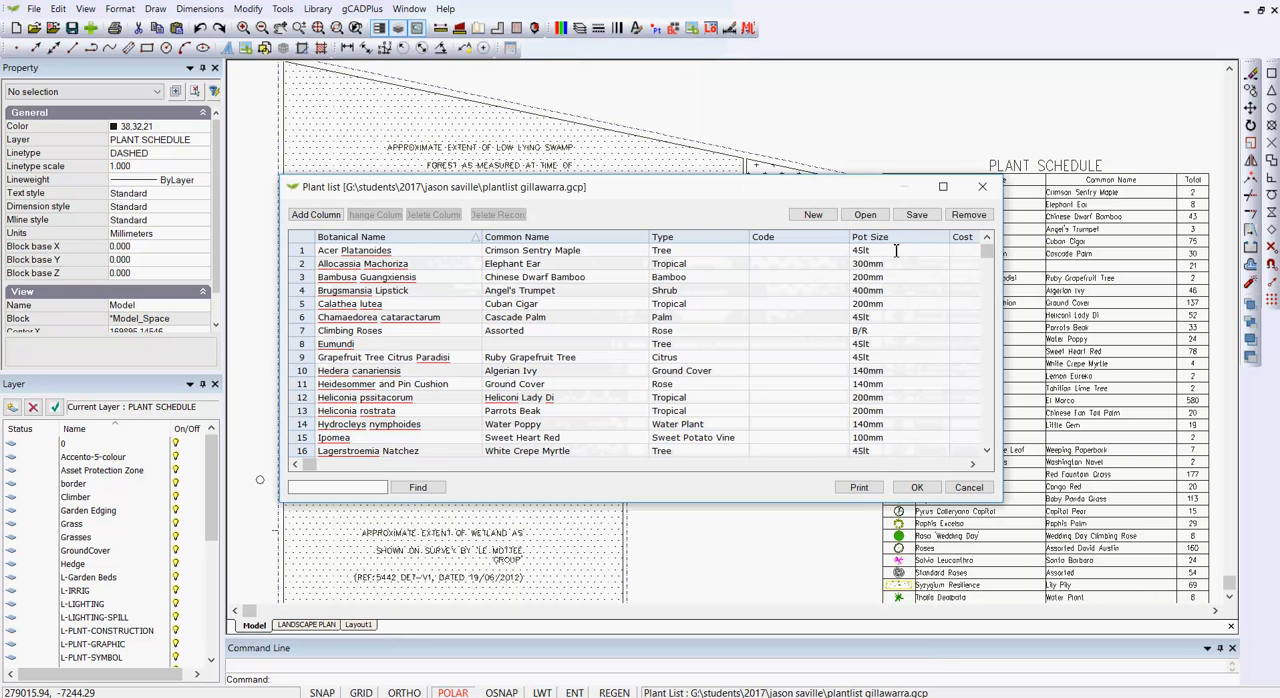
pyautogui.click(967, 488)
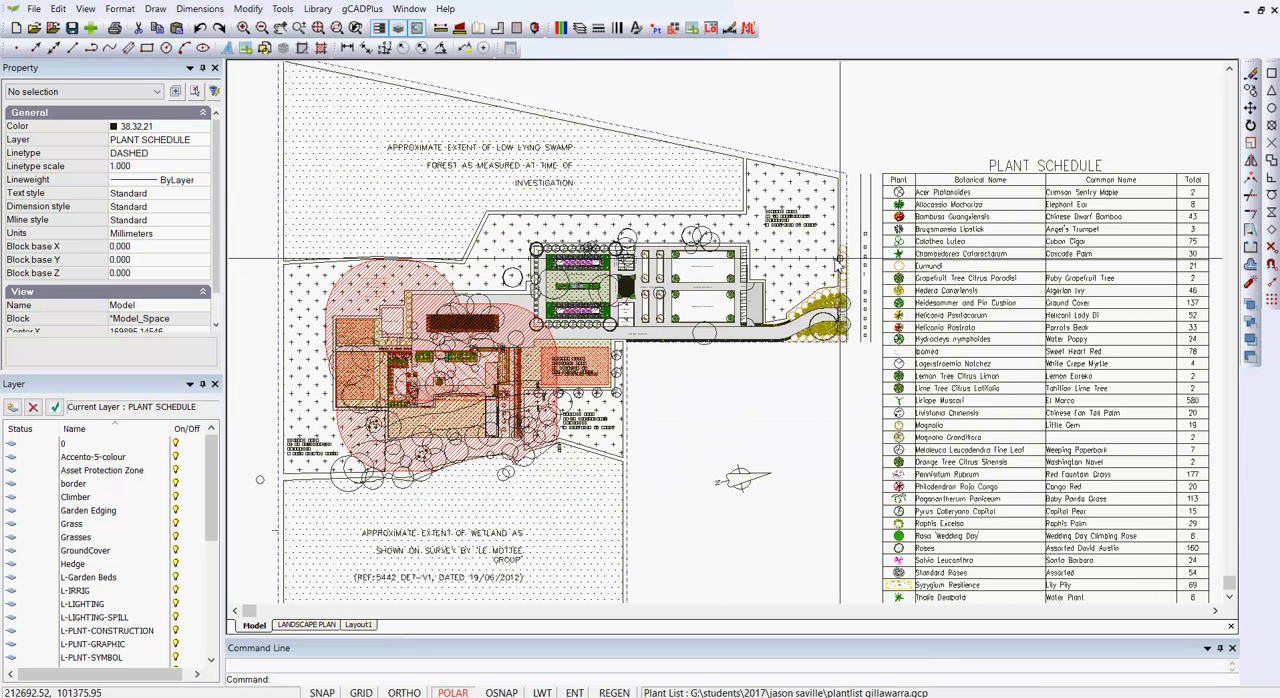
pyautogui.click(929, 203)
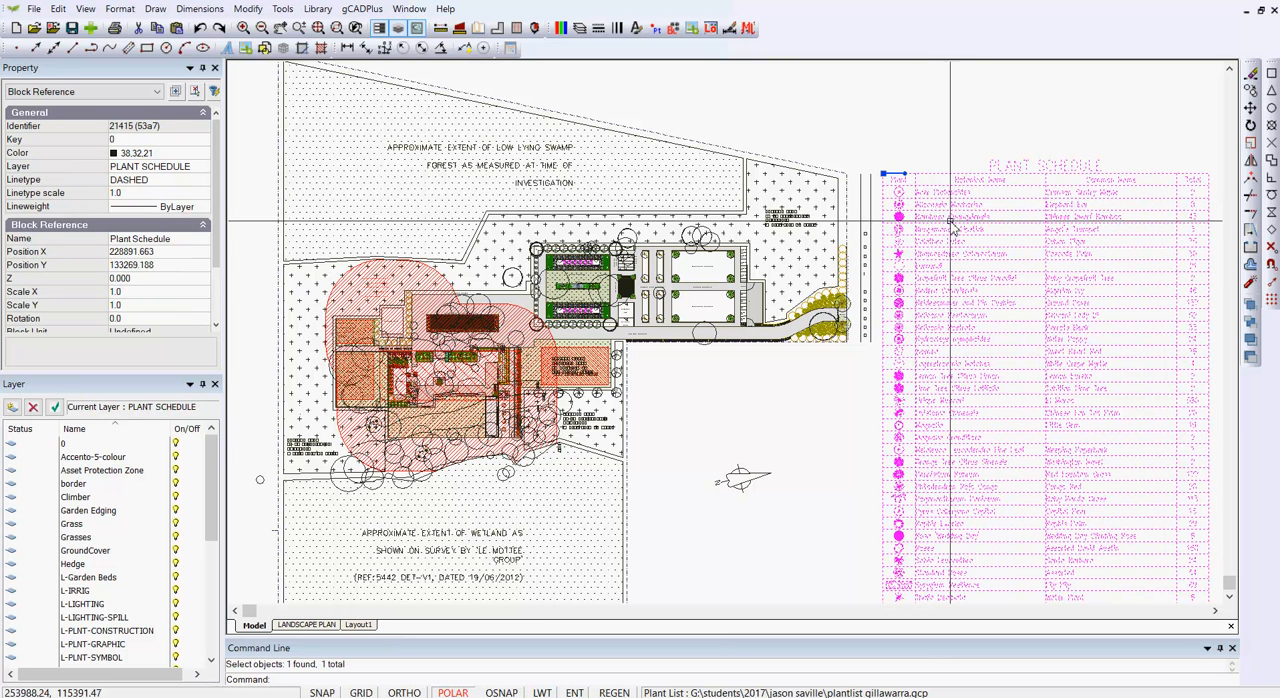
pyautogui.press('Escape')
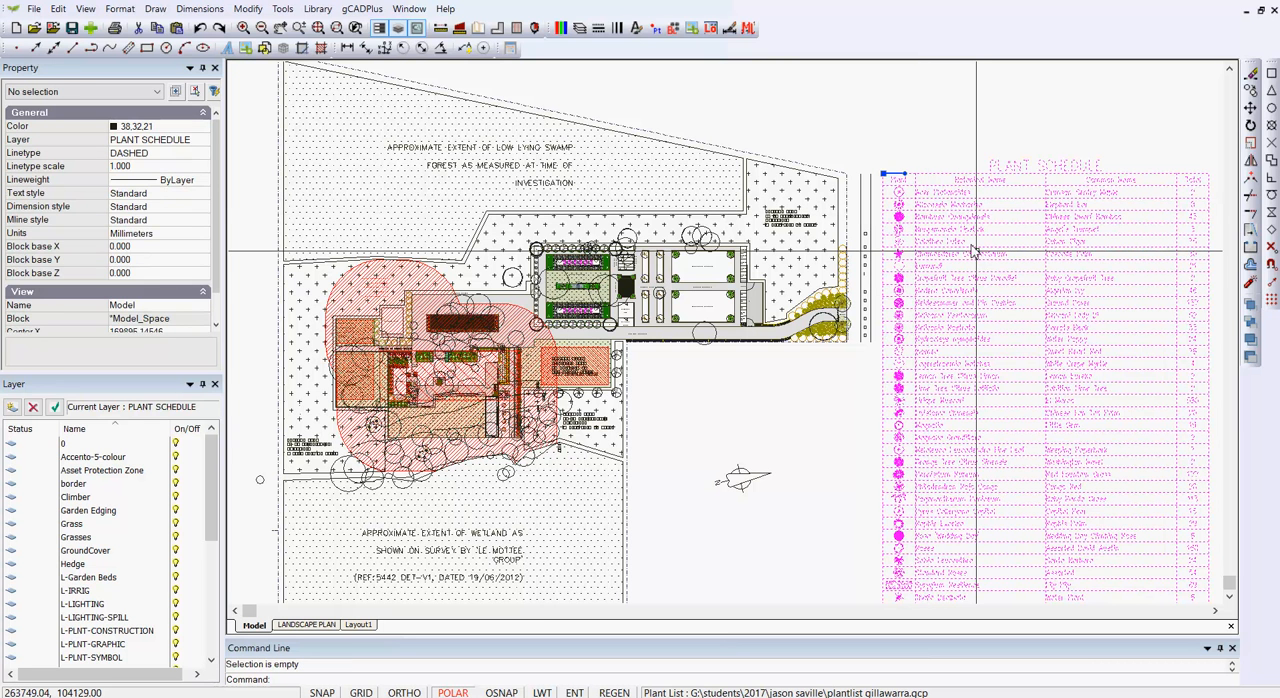
# Step: Start drawing a custom-content plant schedule that includes plant symbols but no red circle markers
pyautogui.click(366, 10)
pyautogui.moveTo(470, 30)
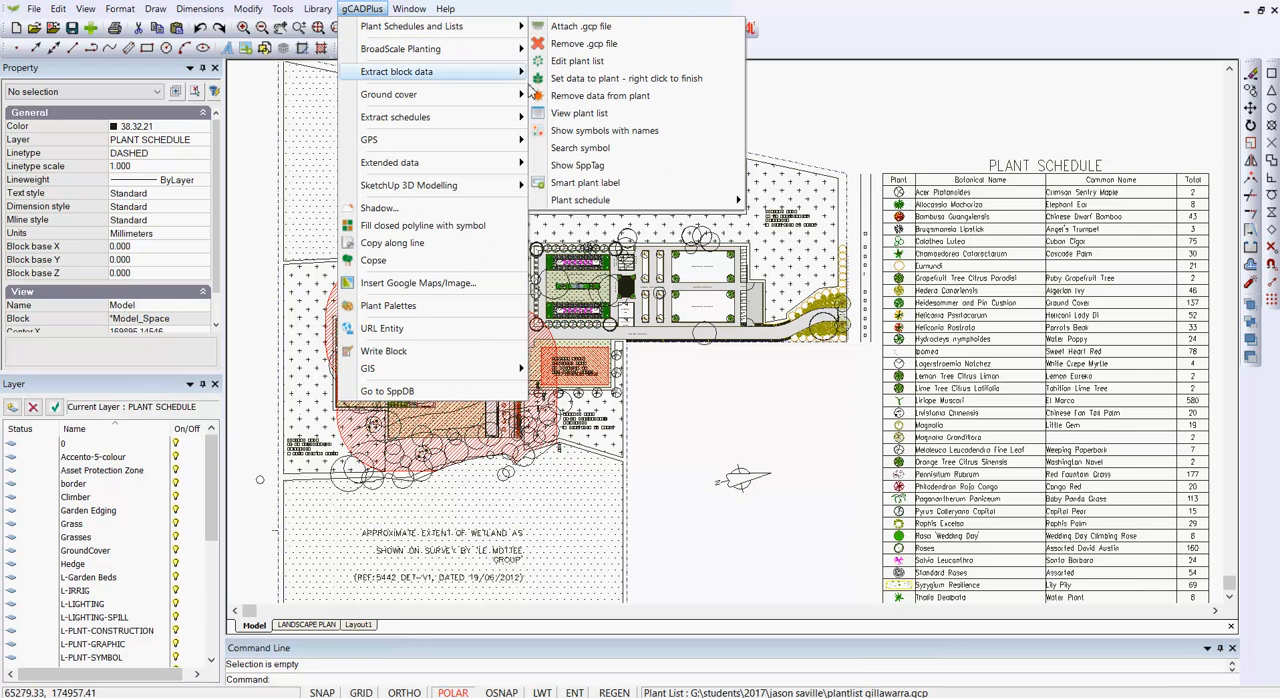
pyautogui.moveTo(620, 200)
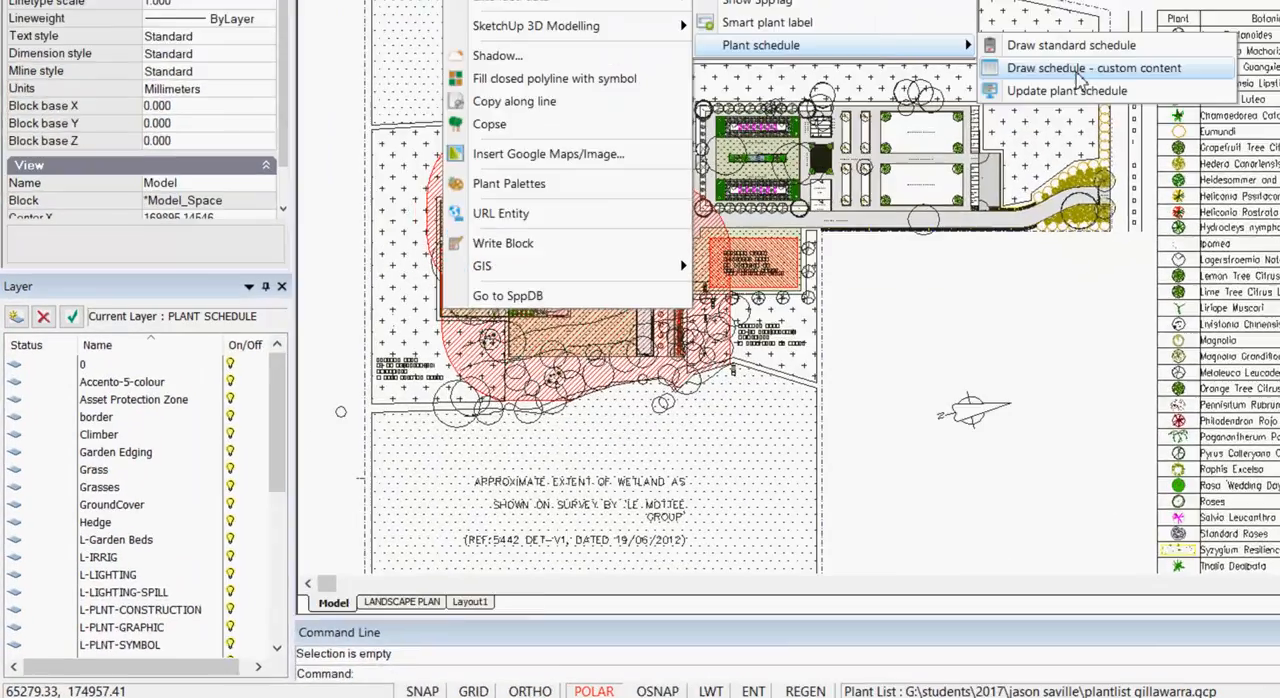
pyautogui.click(824, 220)
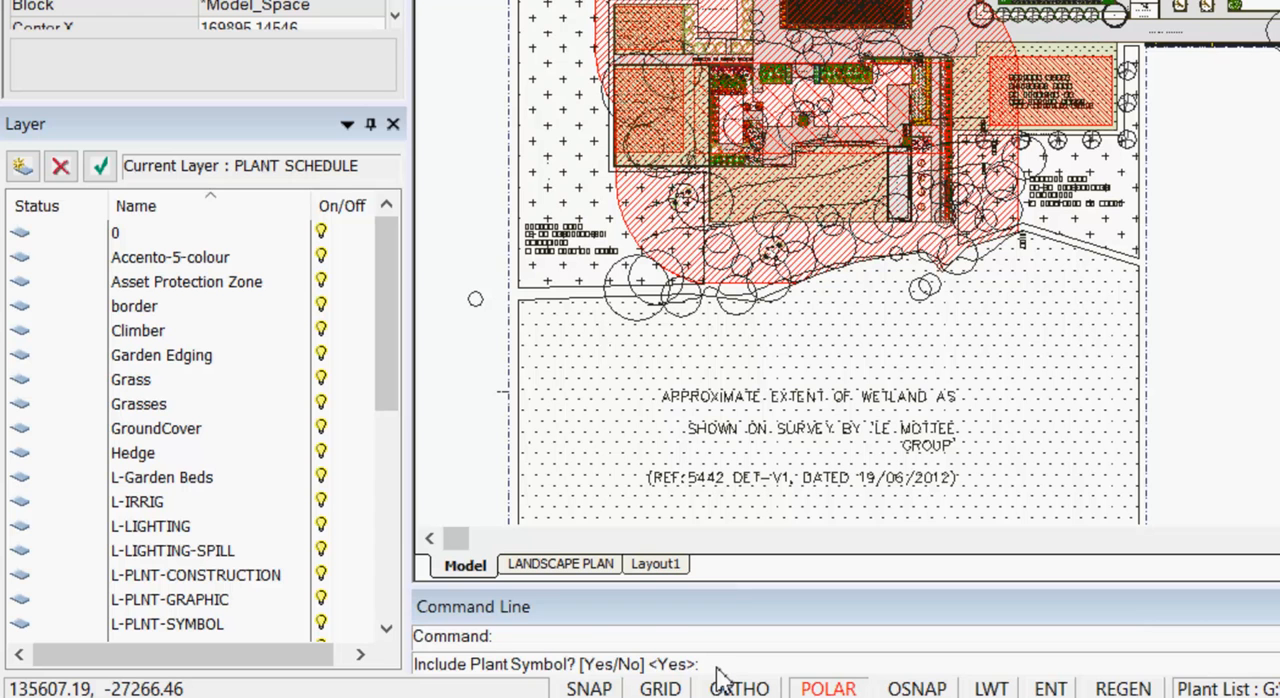
pyautogui.press('Return')
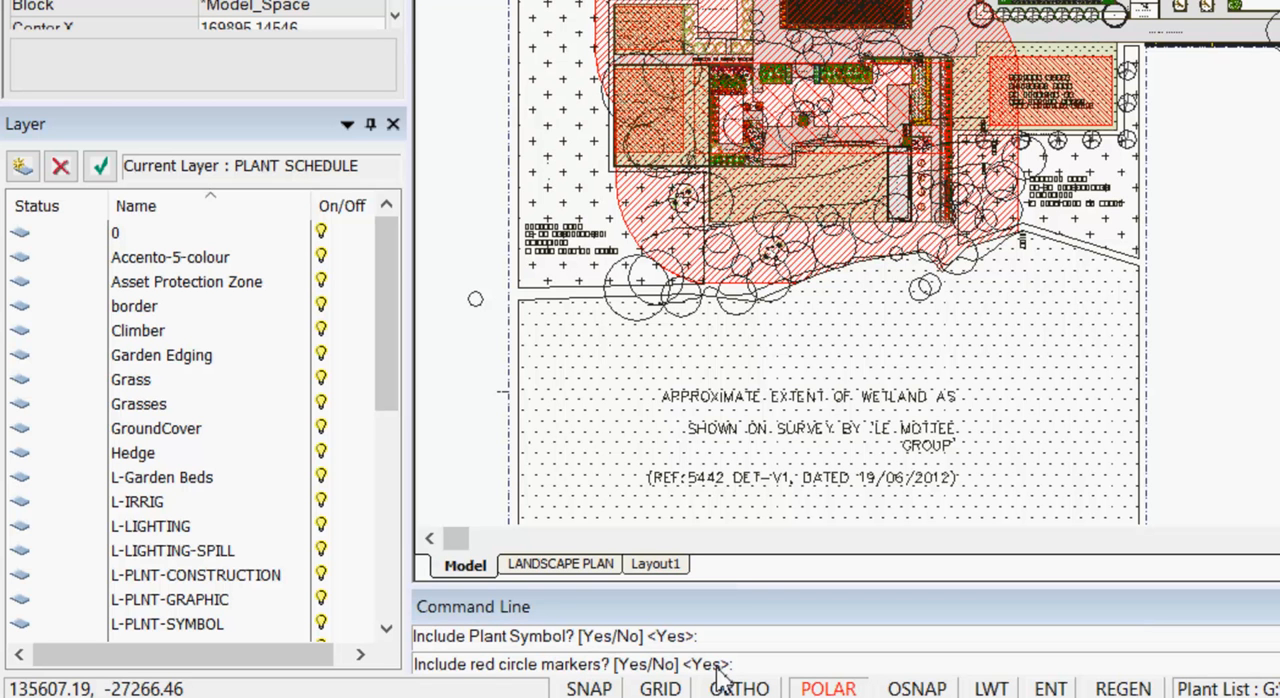
pyautogui.write('N')
pyautogui.press('Return')
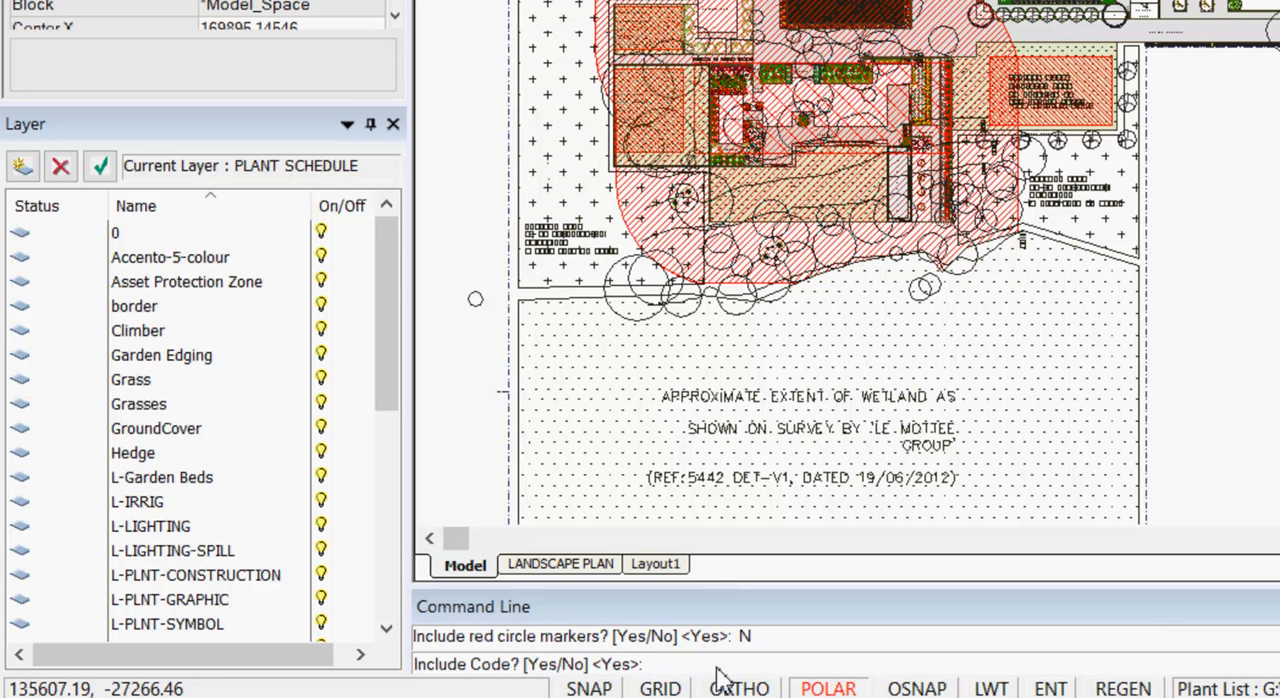
# Step: Try to complete the custom schedule without codes, with botanical and common names in separate columns
pyautogui.press('Return')
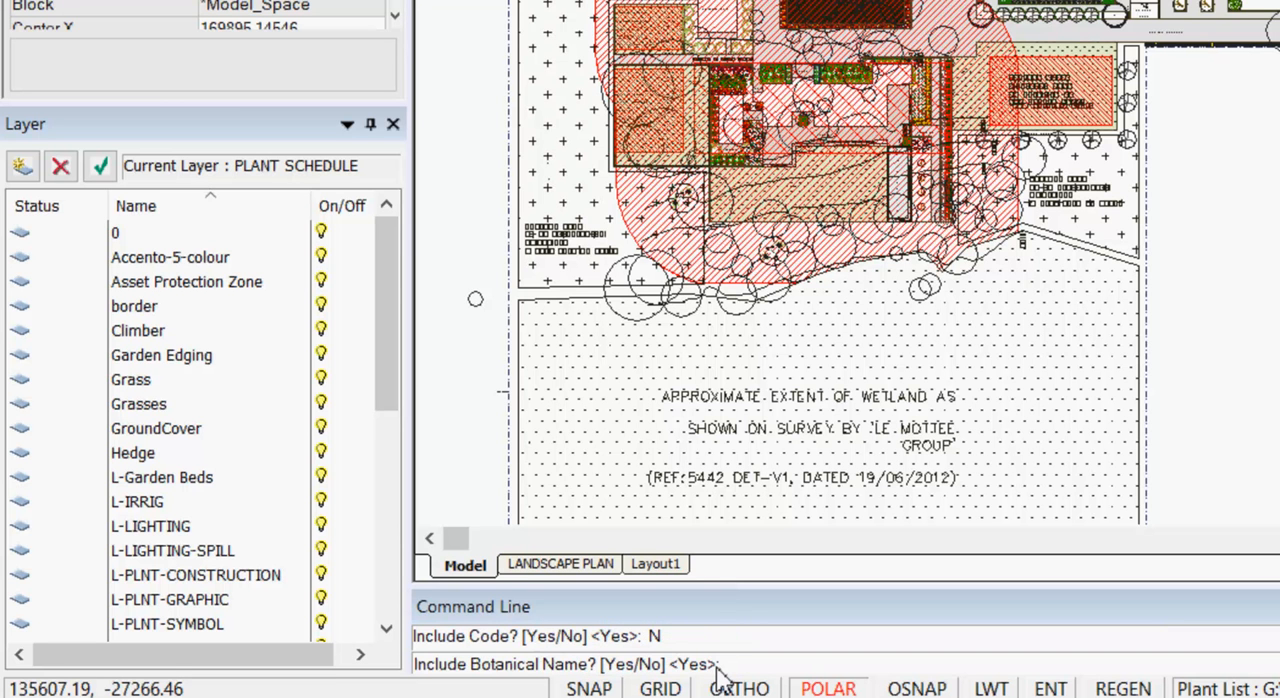
pyautogui.press('Return')
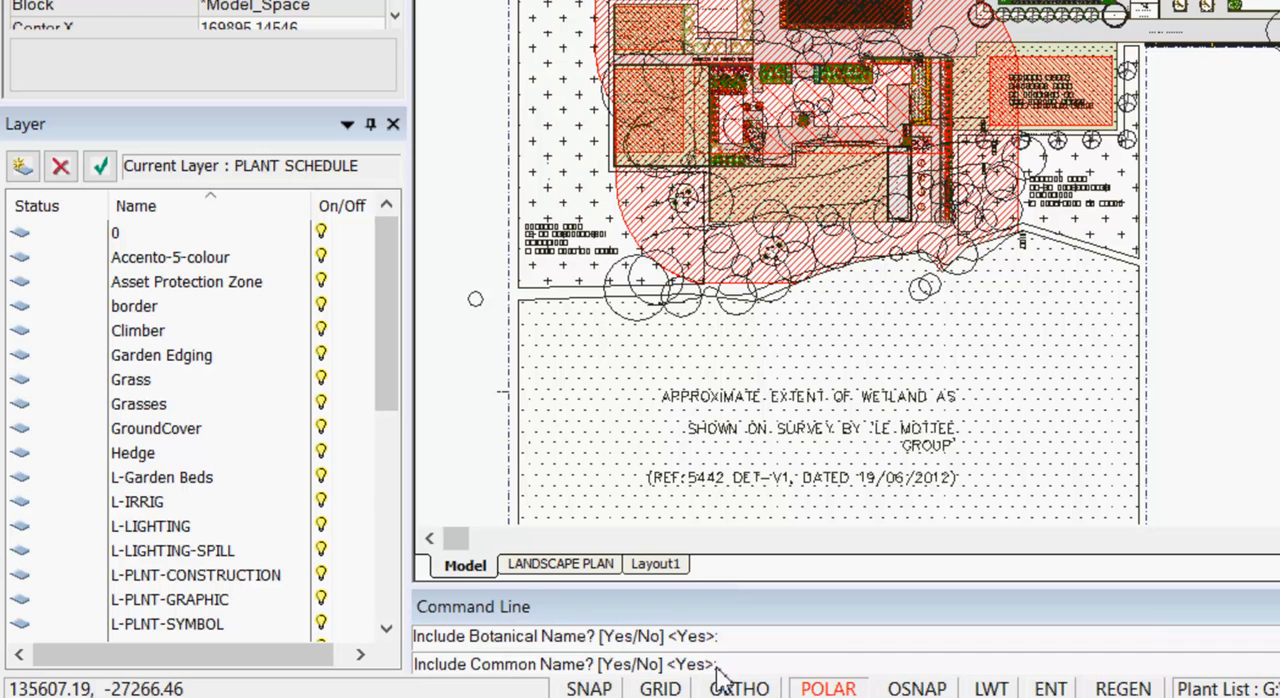
pyautogui.press('Return')
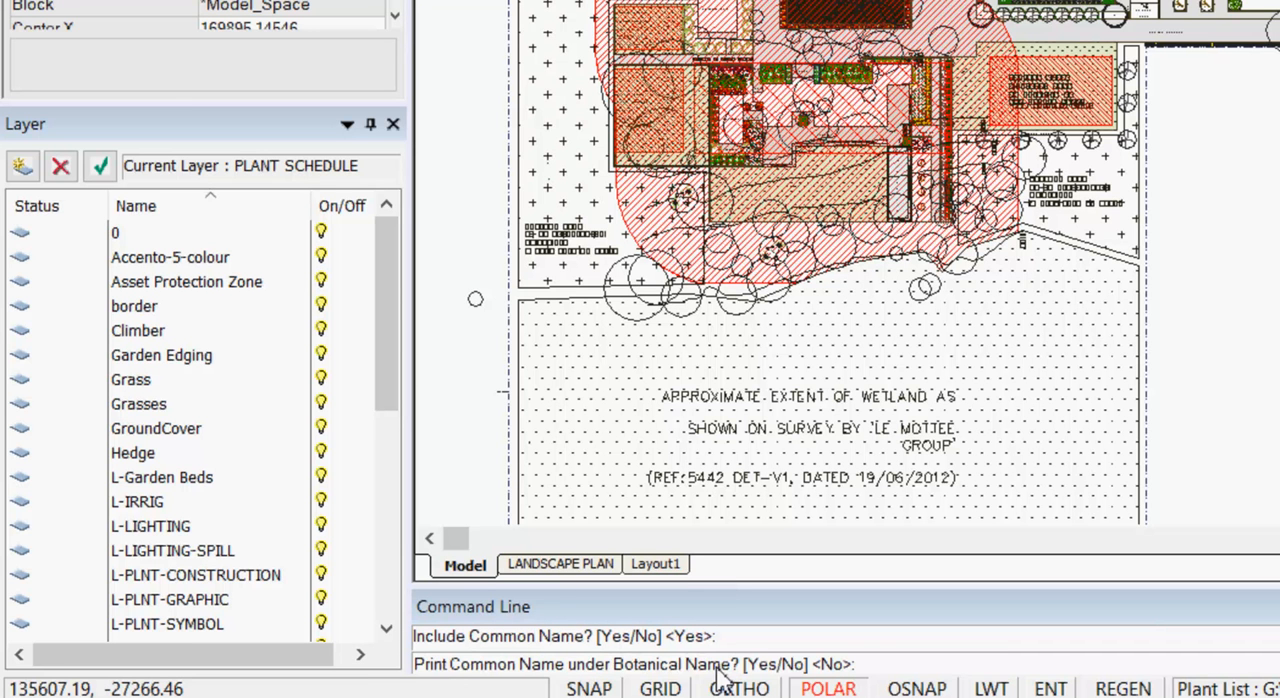
pyautogui.press('Return')
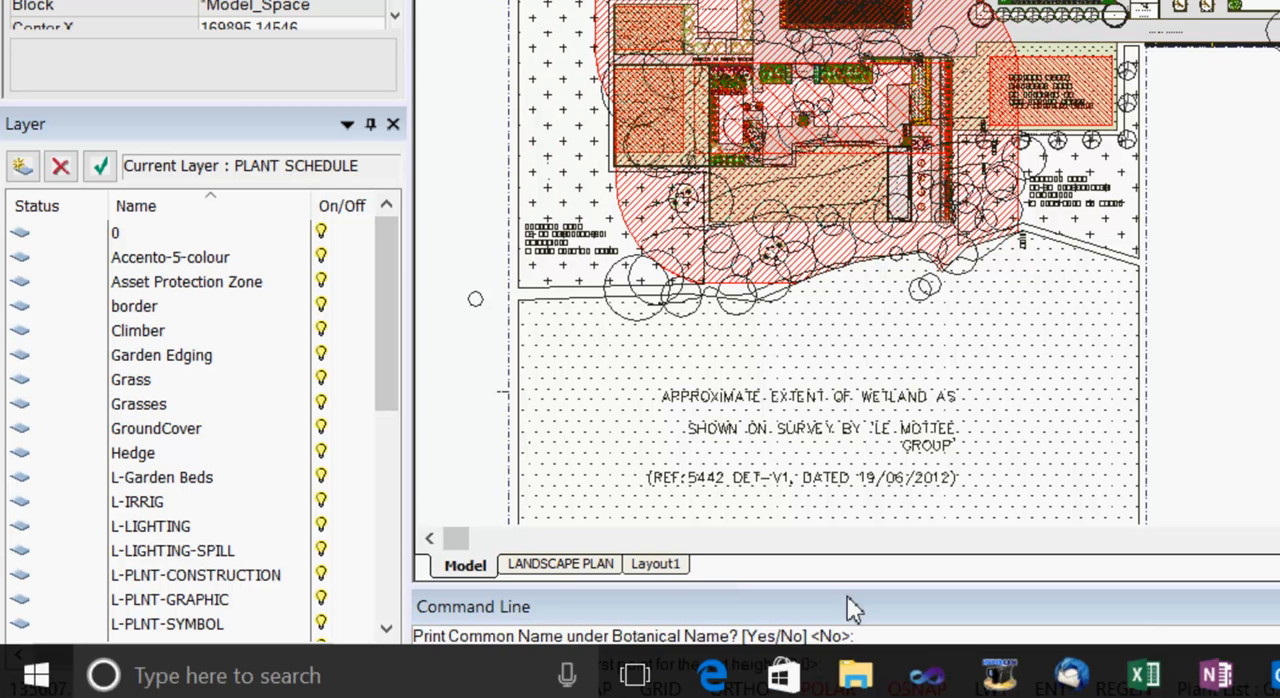
pyautogui.doubleClick(1221, 186)
pyautogui.press('F3')
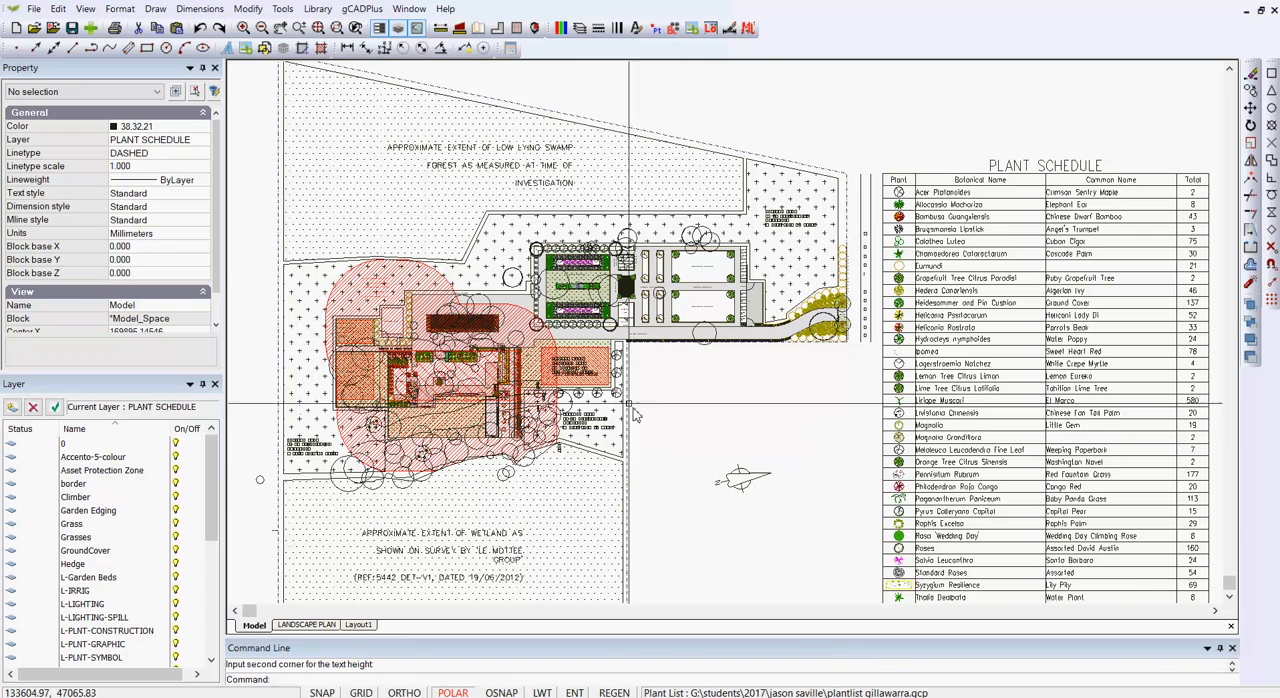
# Step: Show the plant symbols in the drawing with their names
pyautogui.click(365, 10)
pyautogui.moveTo(440, 27)
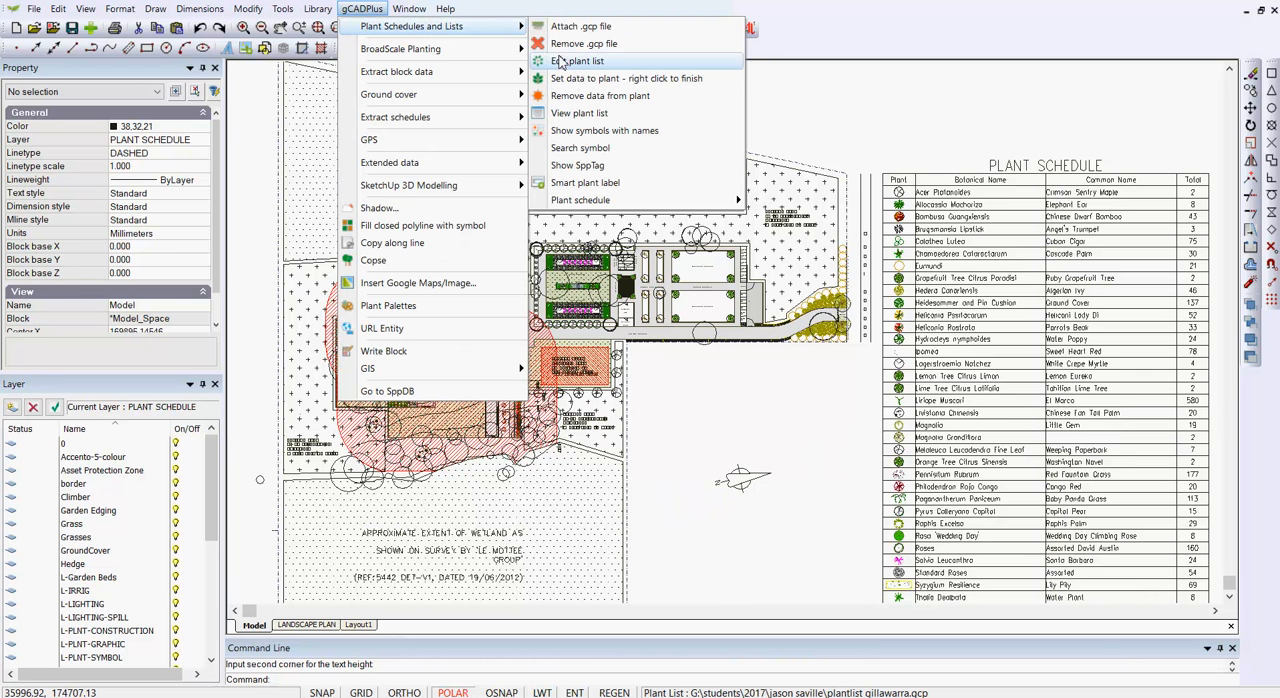
pyautogui.click(617, 131)
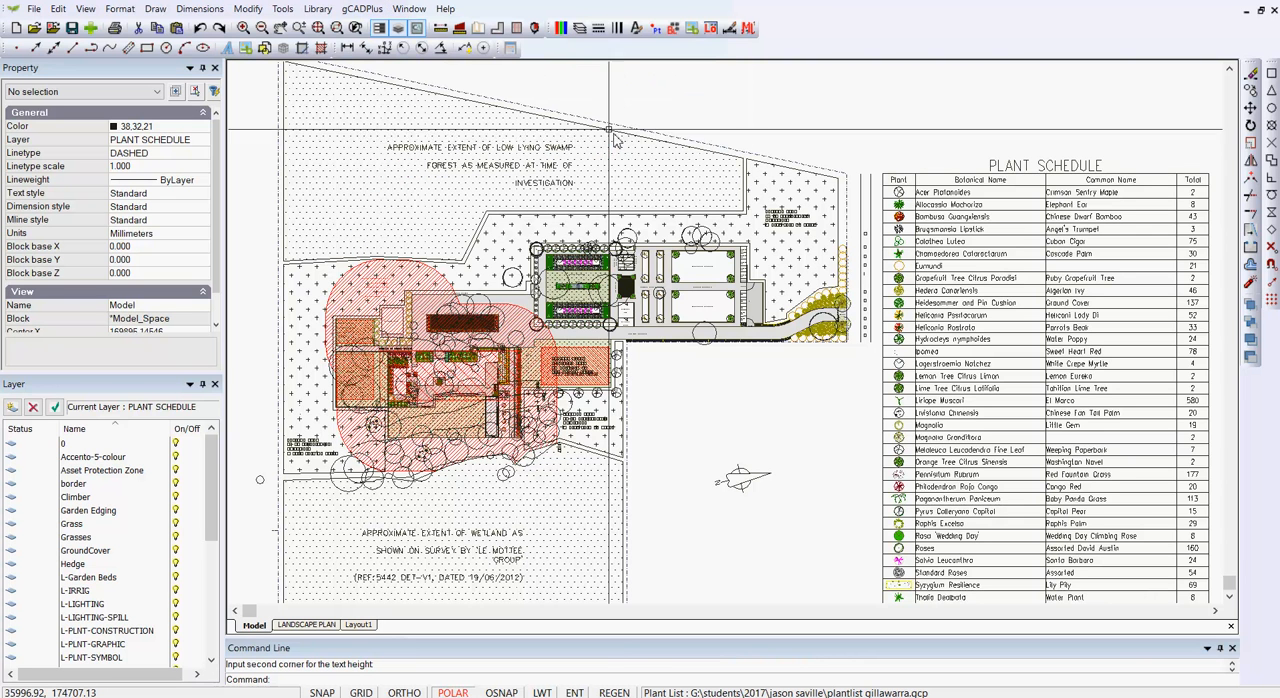
pyautogui.press('Escape')
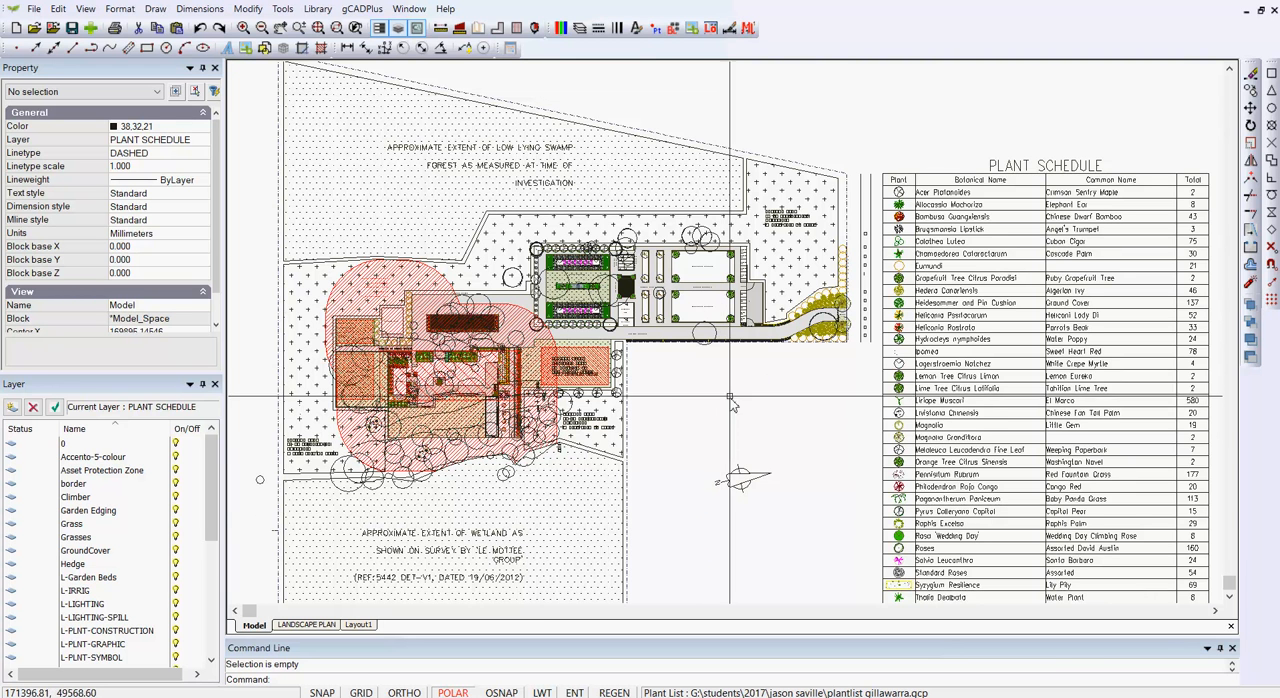
# Step: Inspect the species tag of a plant symbol beside the gravel driveway near the entry, enlarging the properties area to show it
pyautogui.scroll(3, 743, 371)
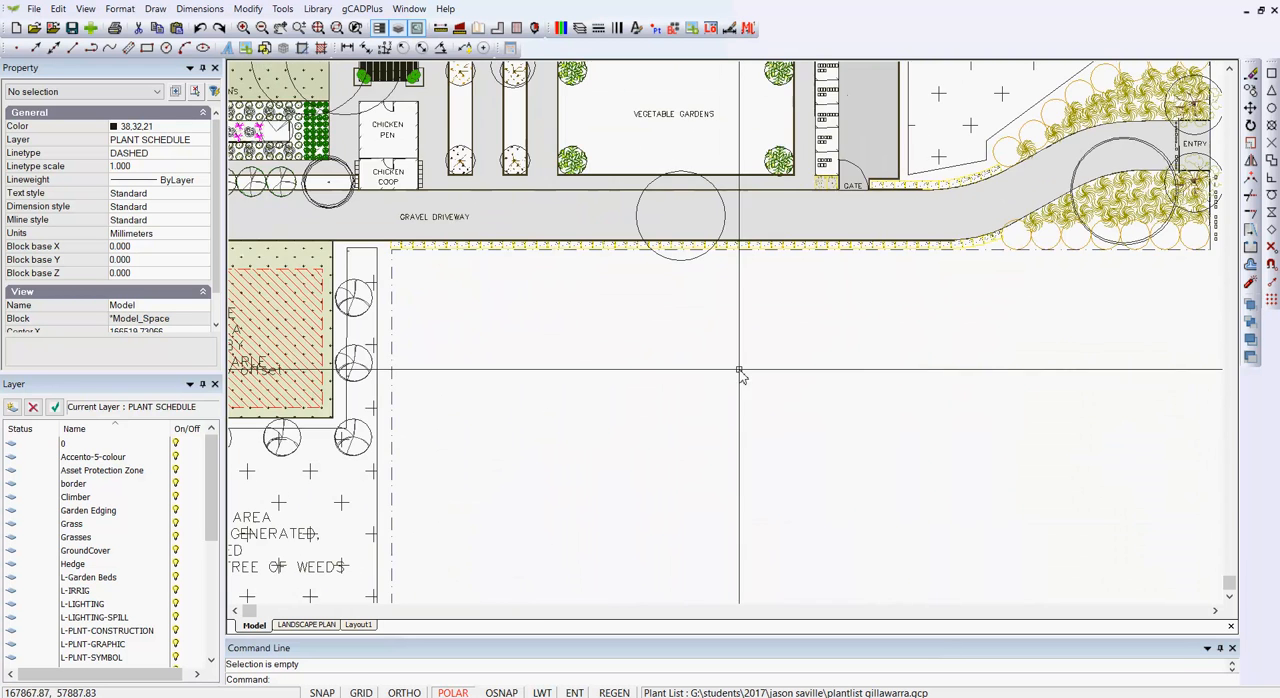
pyautogui.click(1035, 223)
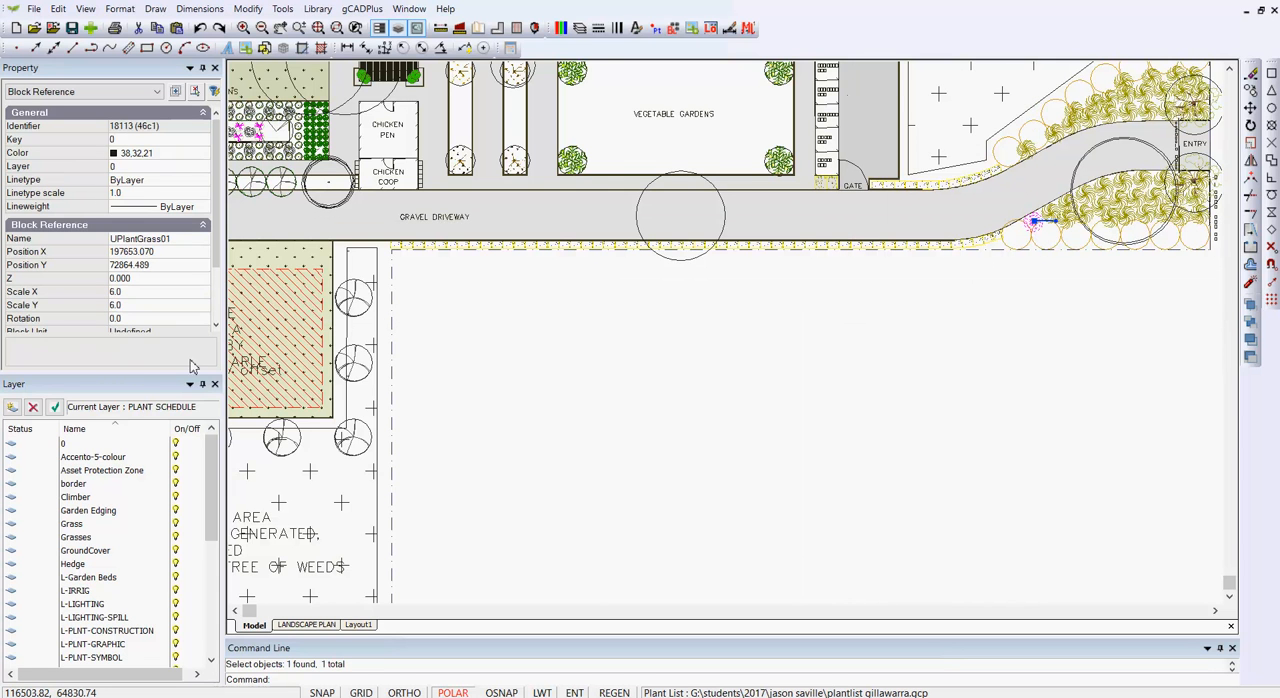
pyautogui.moveTo(128, 375); pyautogui.dragTo(116, 515)
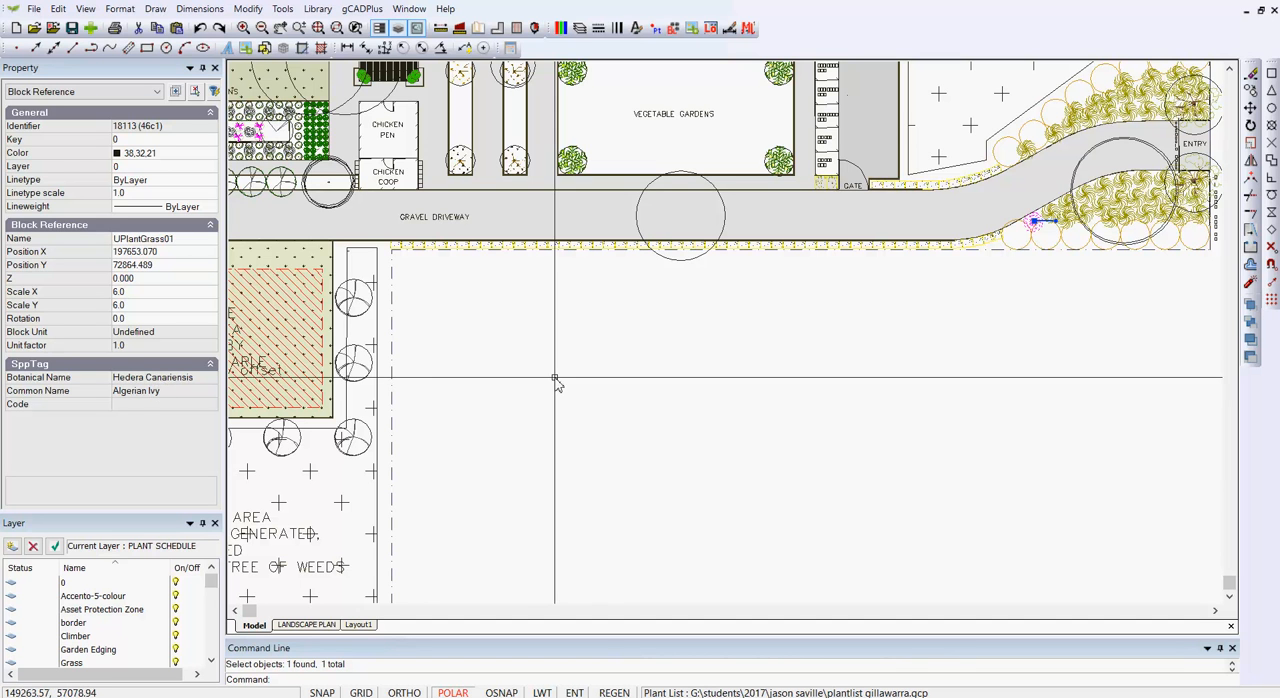
pyautogui.press('Escape')
pyautogui.scroll(-3, 647, 383)
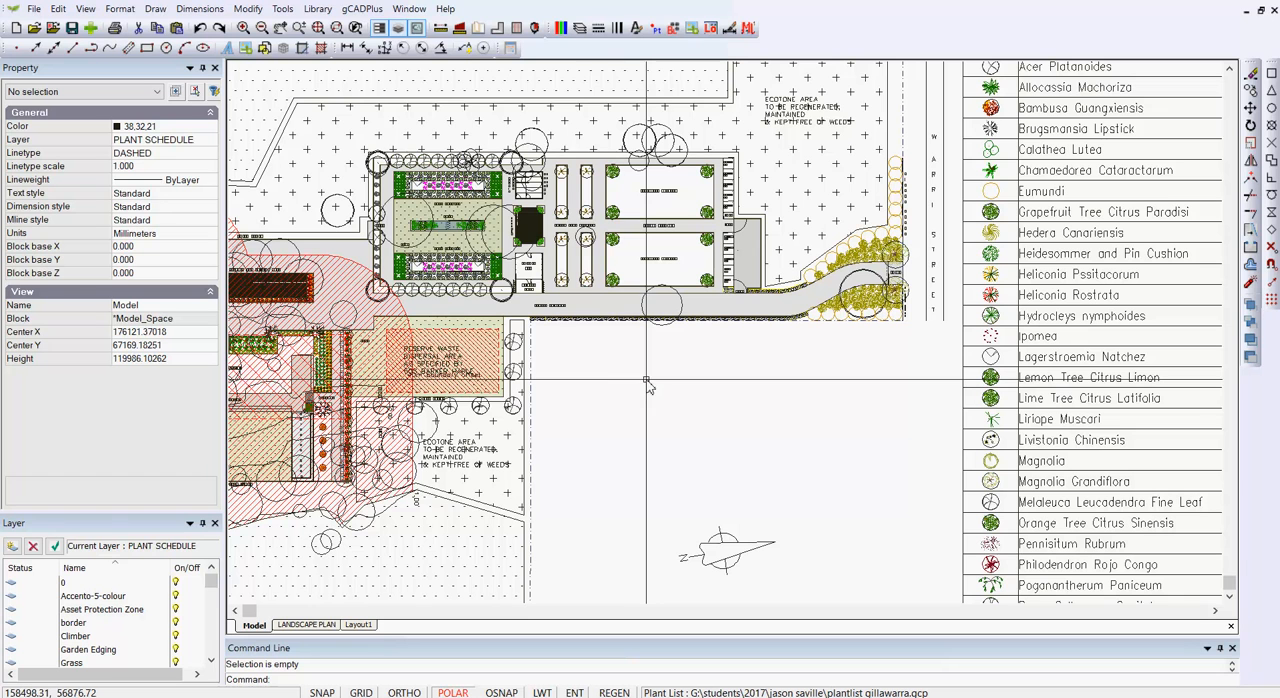
# Step: Extract the plant schedule to a CSV file on the Desktop, overwriting the existing Jason.csv
pyautogui.click(360, 10)
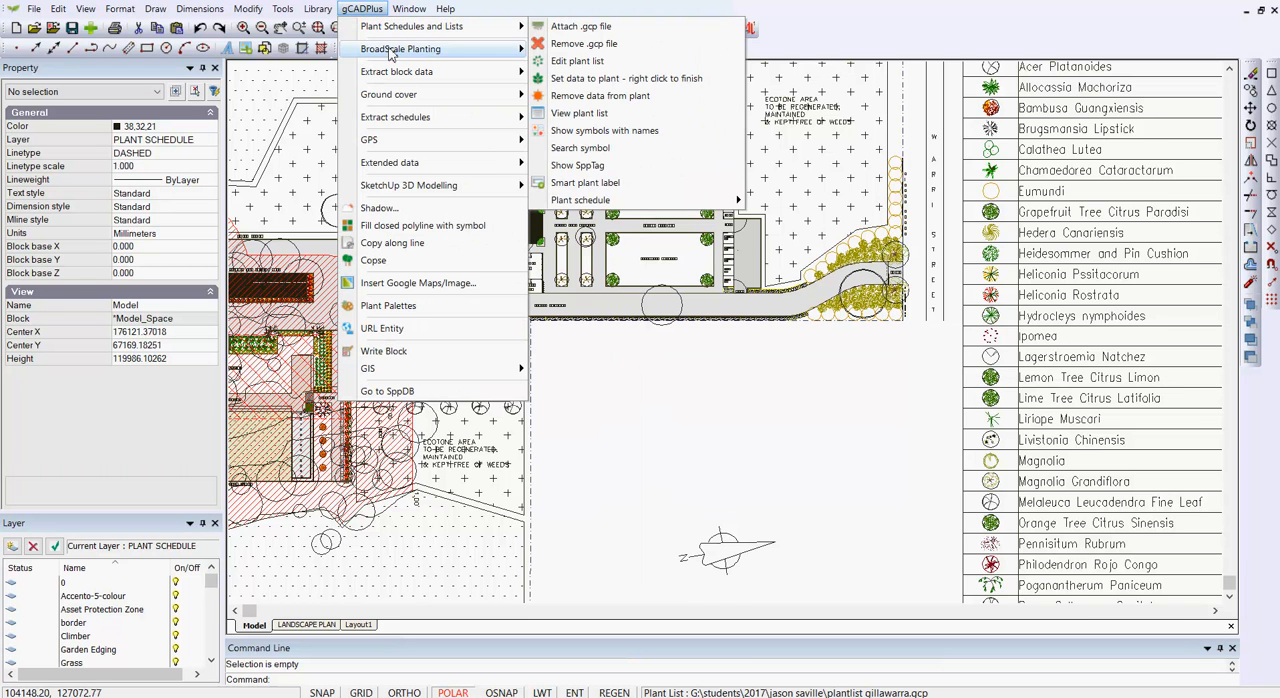
pyautogui.moveTo(408, 97)
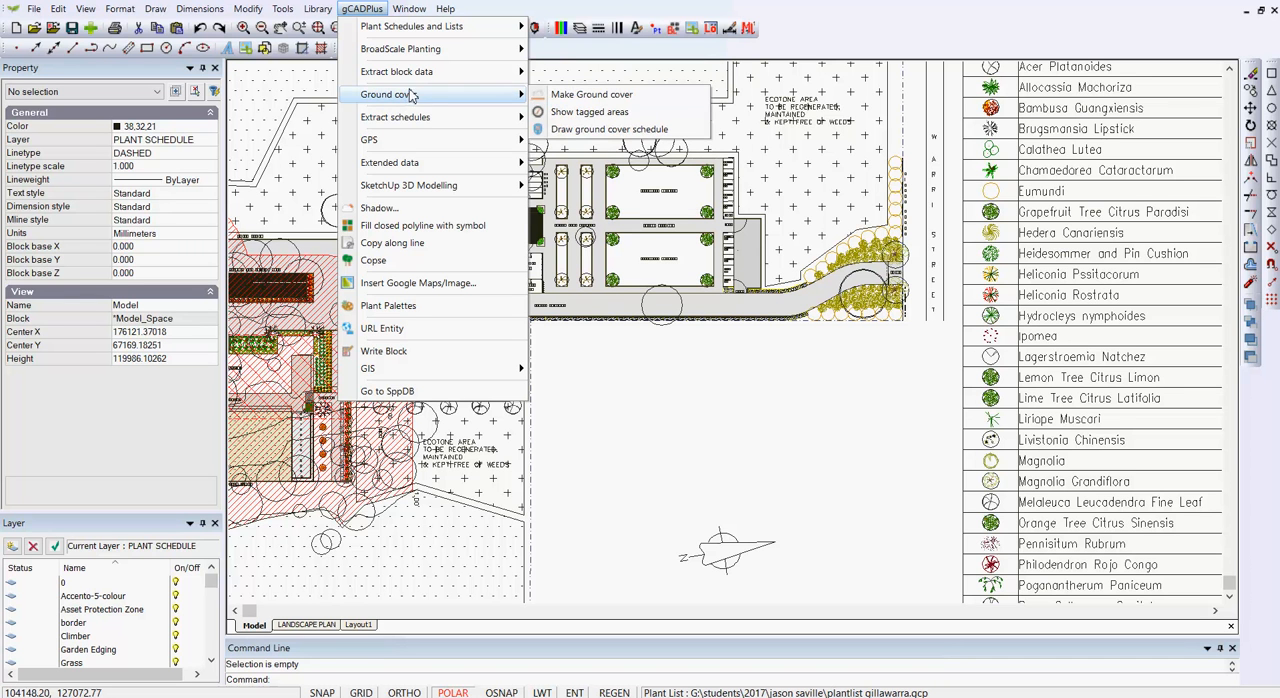
pyautogui.moveTo(420, 120)
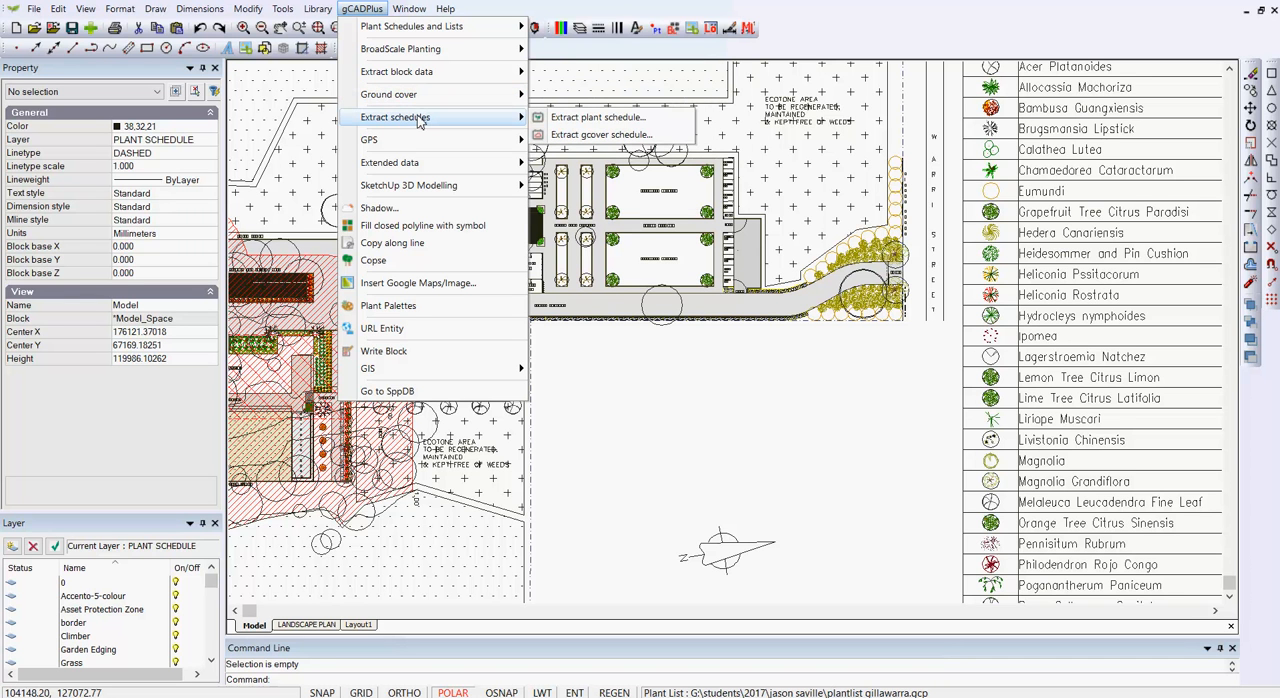
pyautogui.click(581, 125)
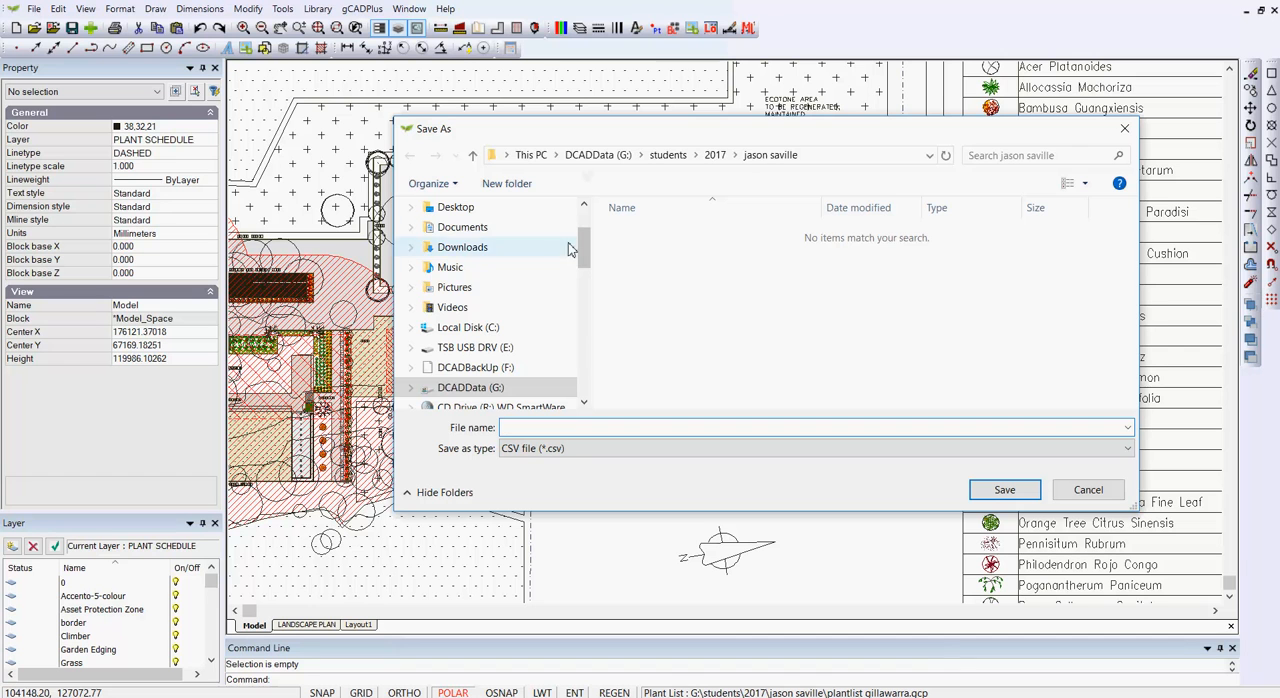
pyautogui.click(456, 208)
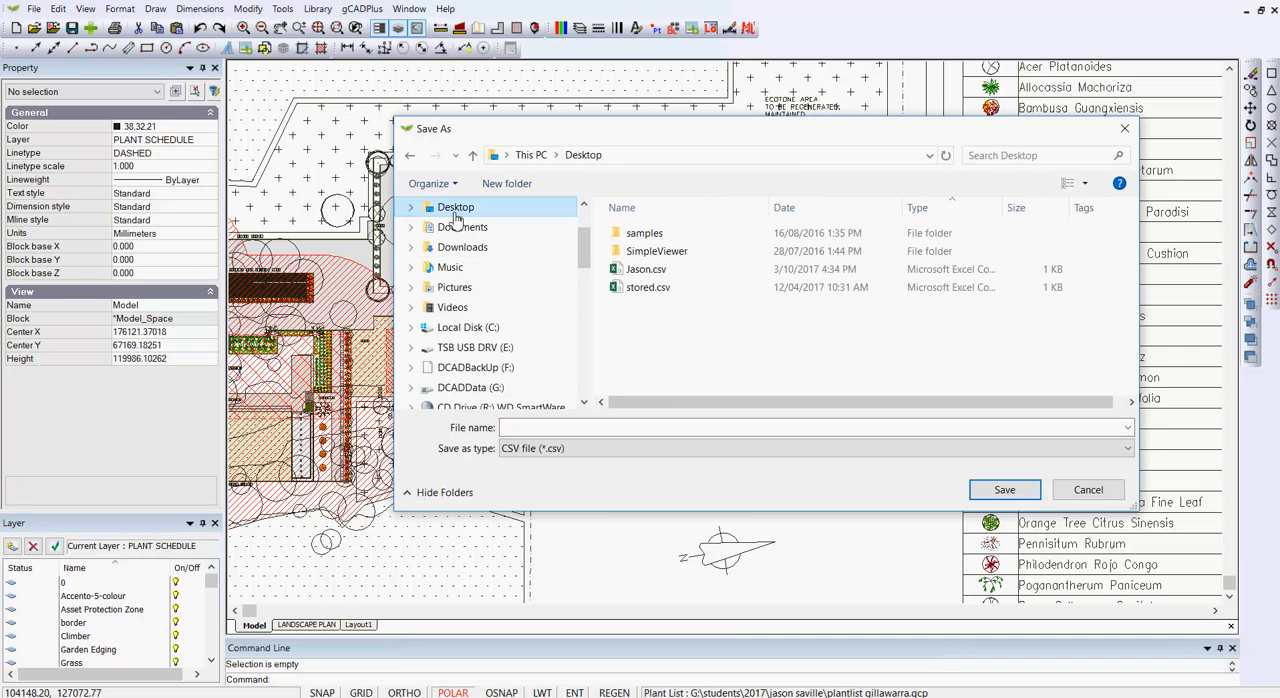
pyautogui.click(645, 270)
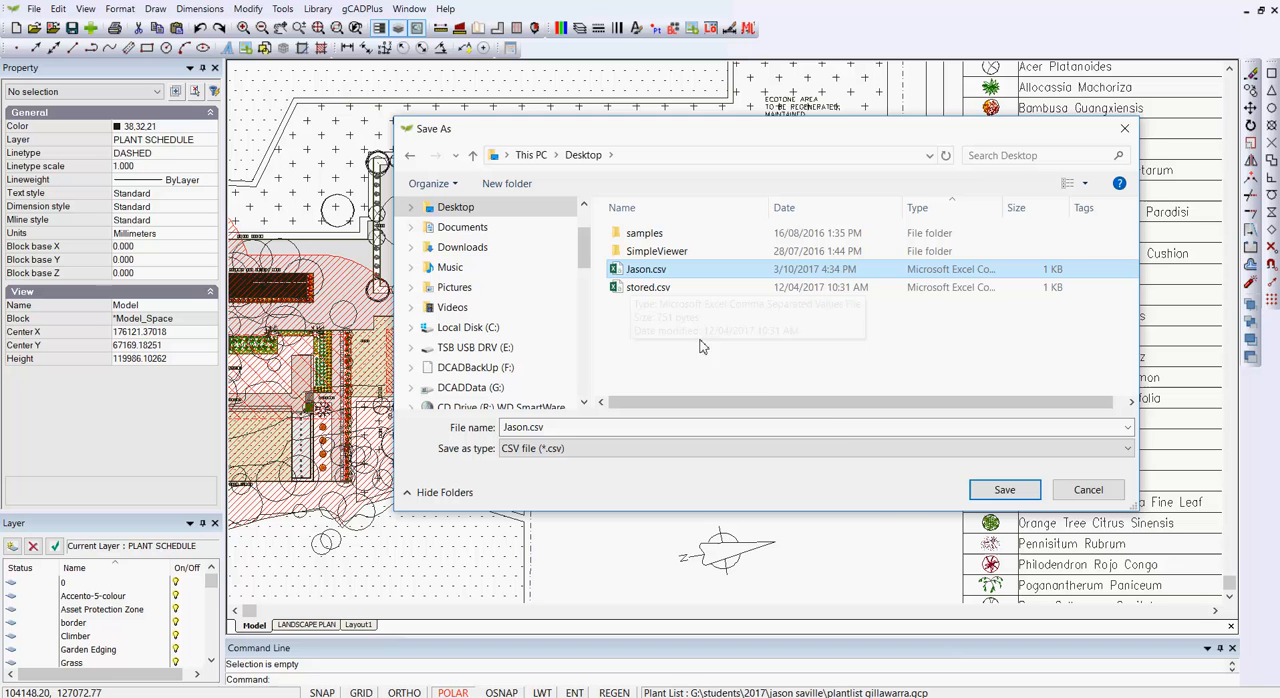
pyautogui.click(998, 490)
pyautogui.click(688, 358)
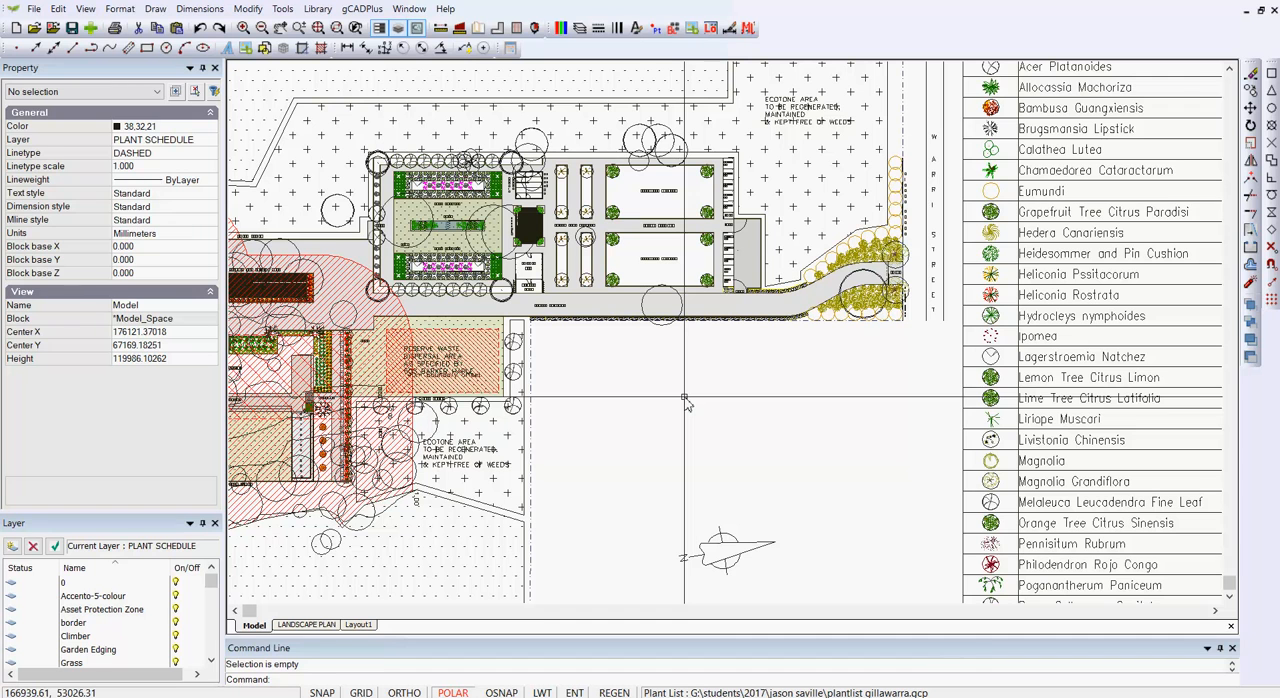
# Step: Open Jason.csv from the desktop in Excel, maximize it and fit the Botanical Name column to its contents
pyautogui.press('super+d')
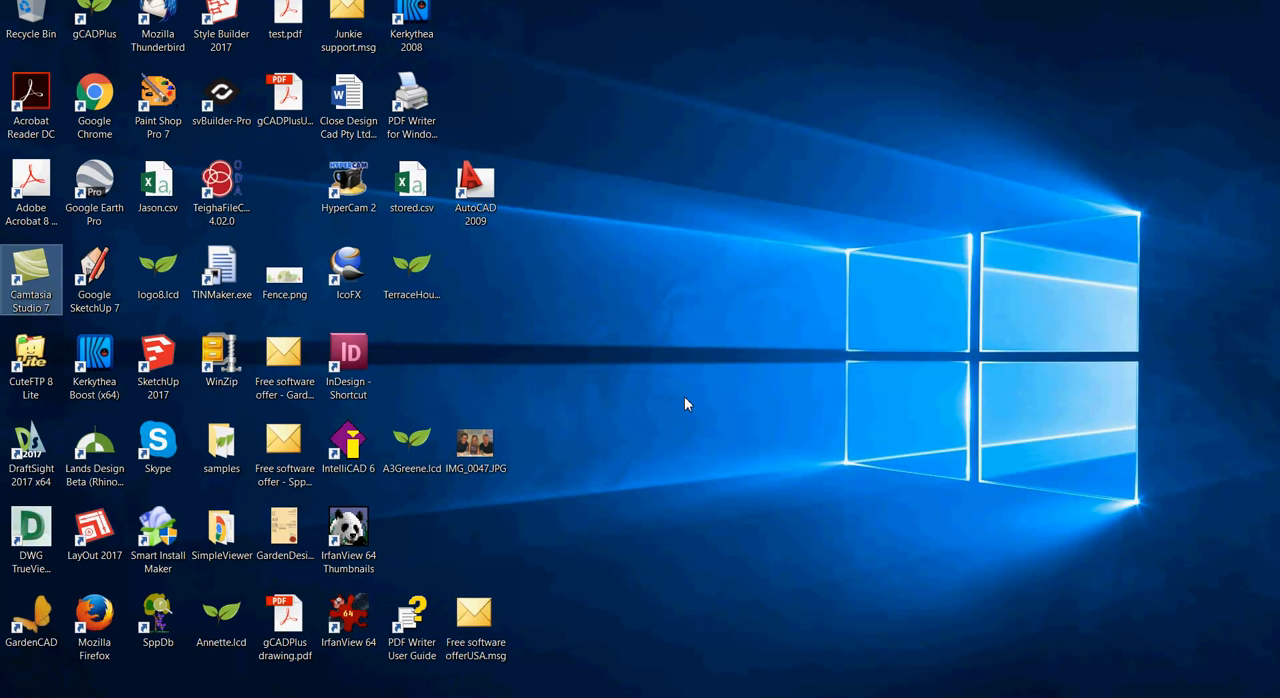
pyautogui.click(163, 192)
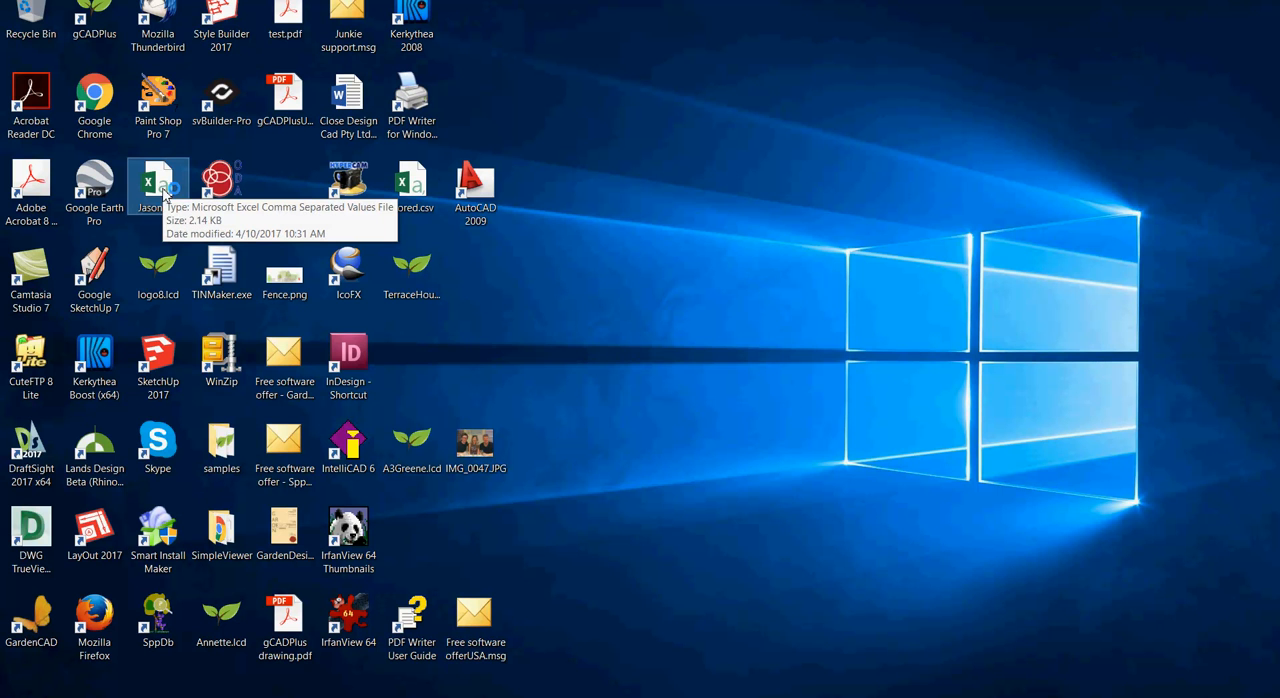
pyautogui.doubleClick(163, 192)
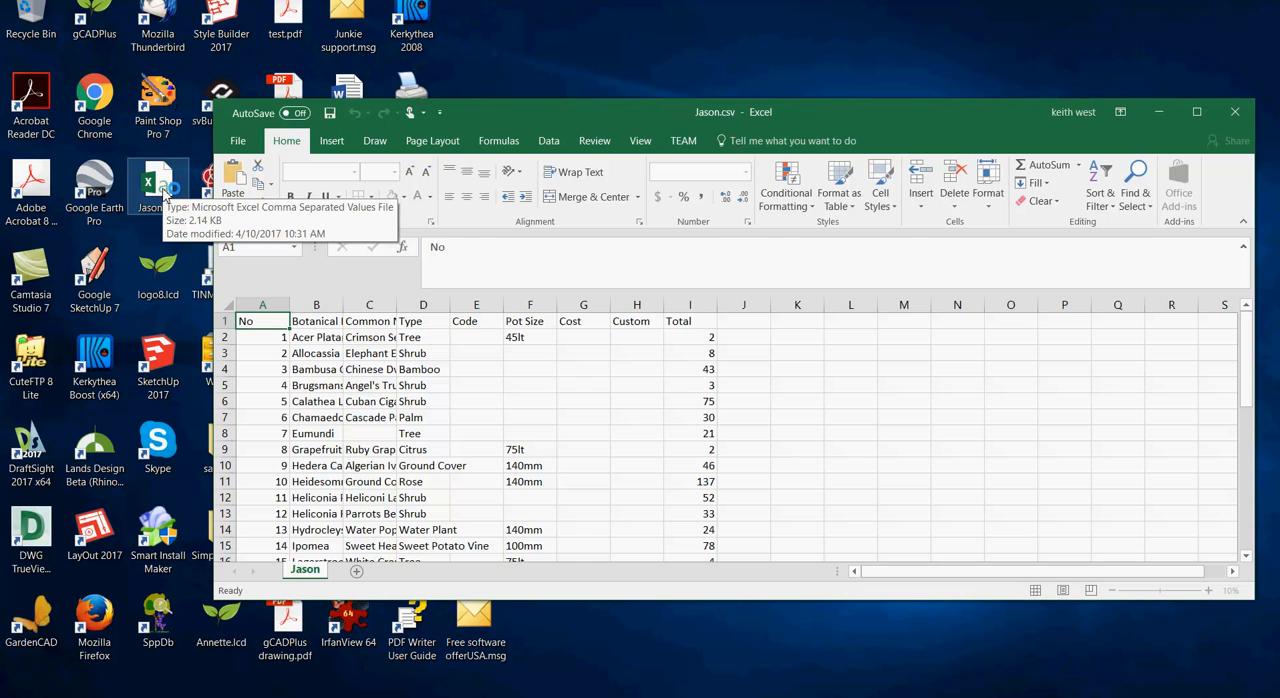
pyautogui.click(1196, 112)
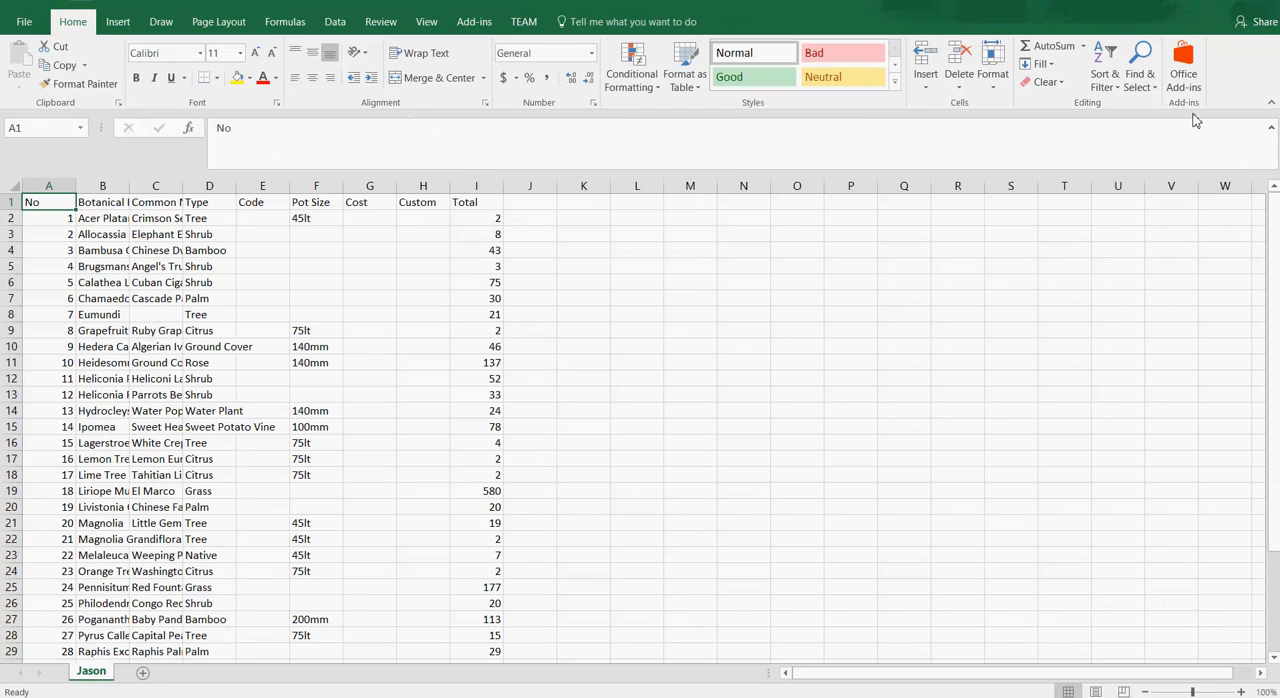
pyautogui.doubleClick(131, 188)
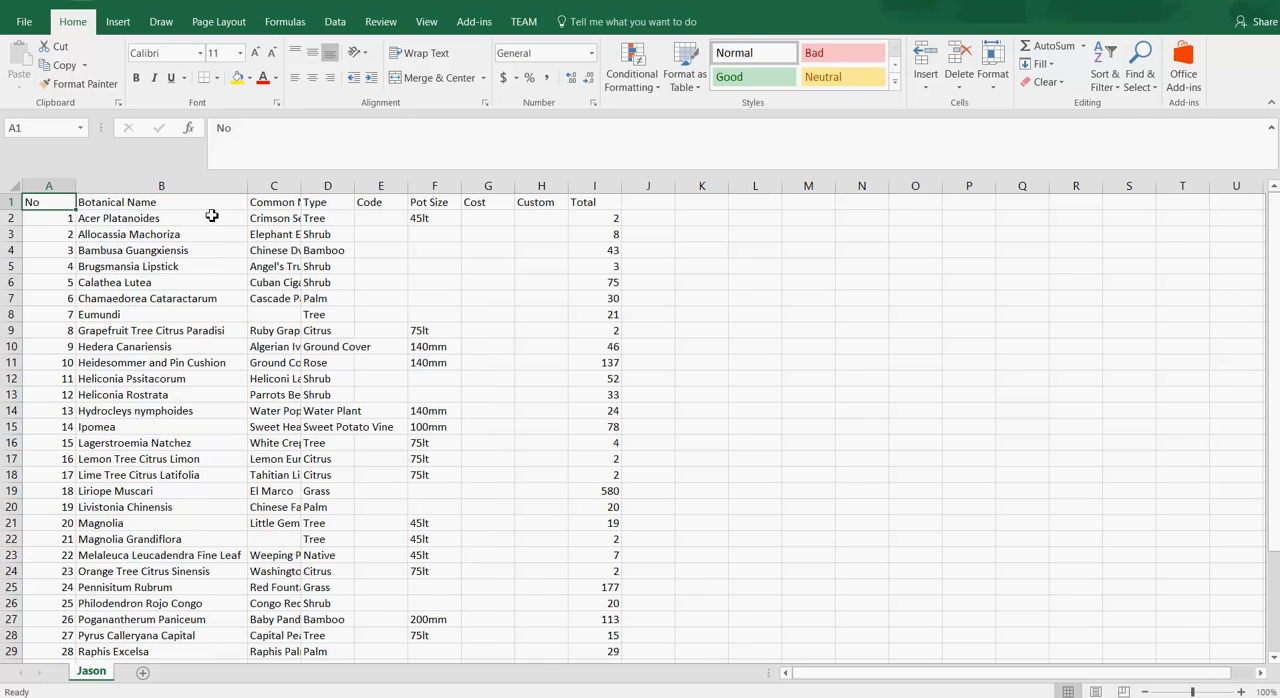
# Step: Fit the Common Name column to its contents and review the plant list down to its last row
pyautogui.doubleClick(301, 191)
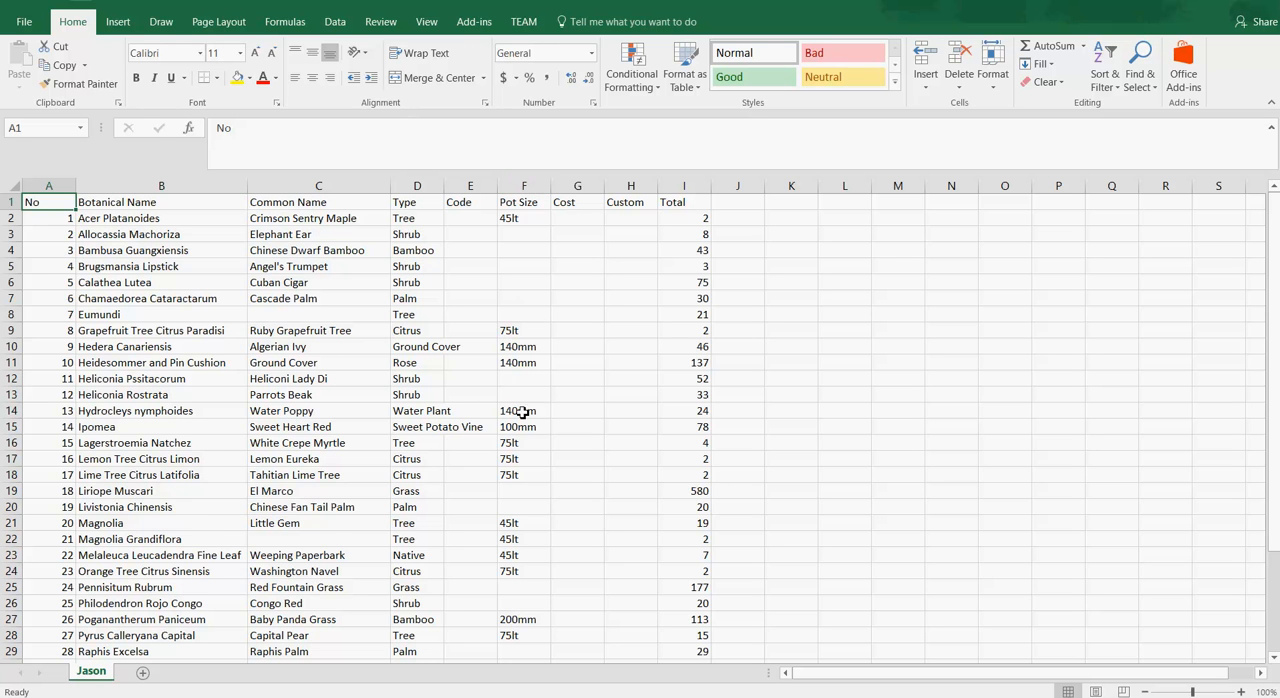
pyautogui.scroll(-5, 520, 449)
pyautogui.scroll(-1, 520, 453)
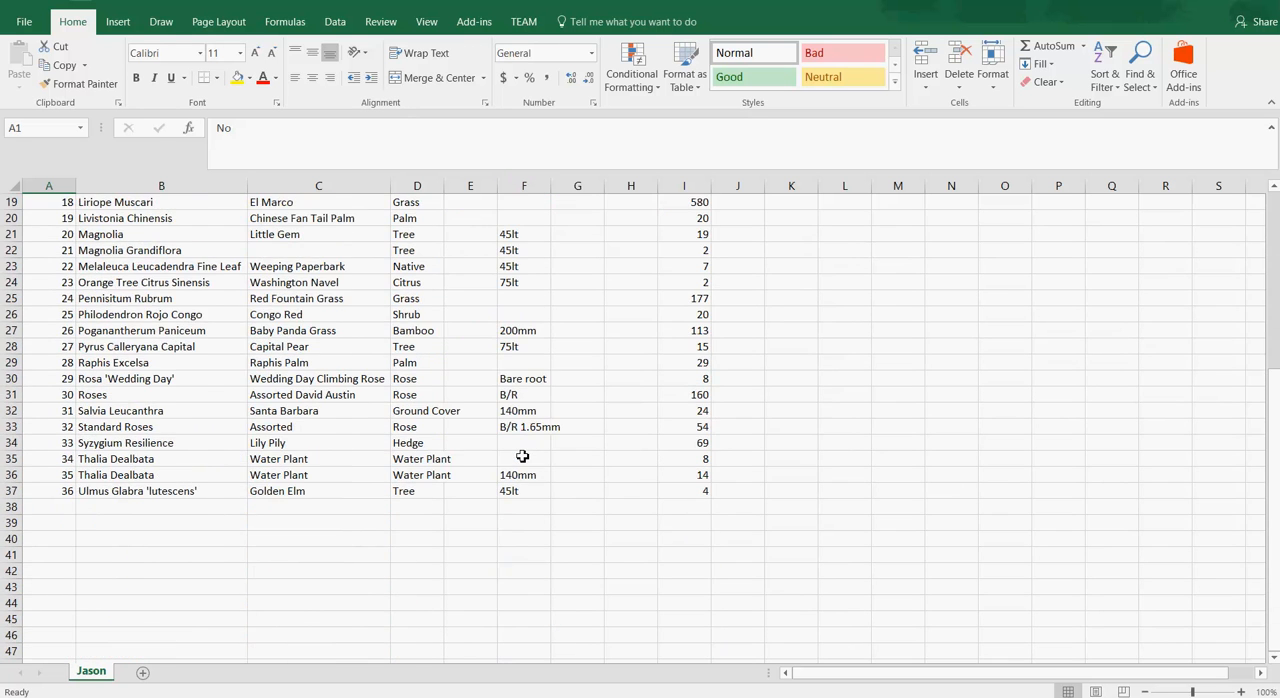
pyautogui.scroll(6, 522, 453)
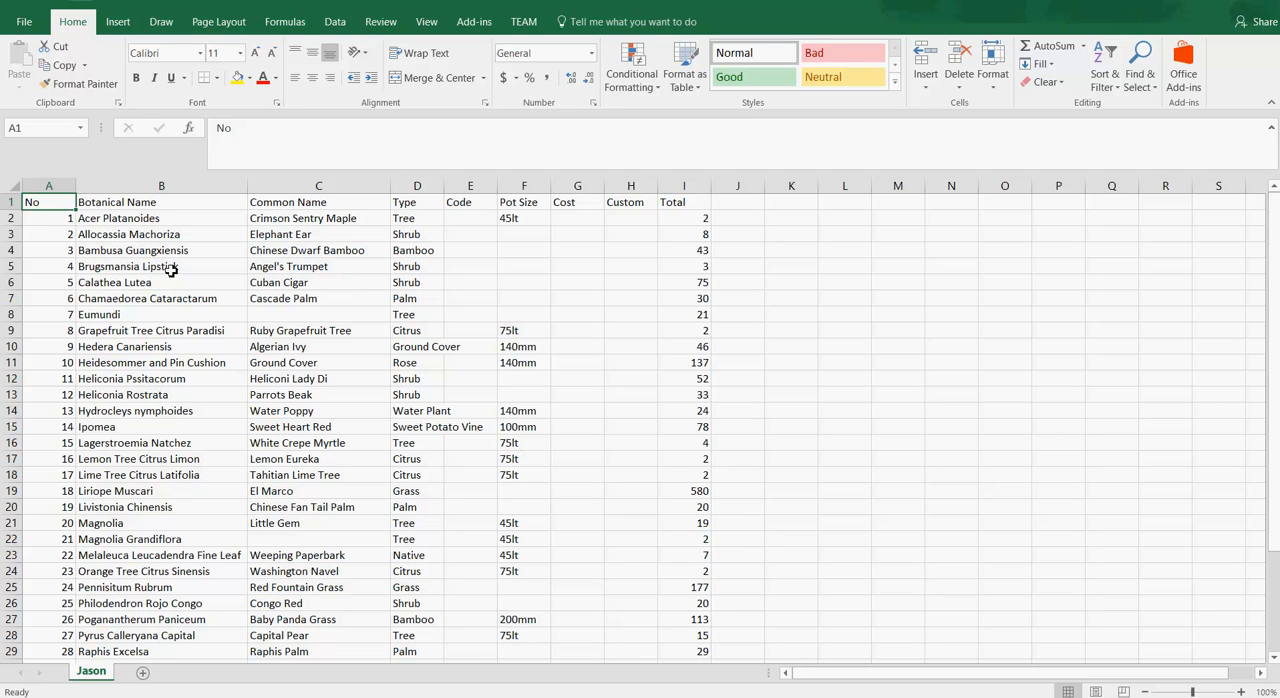
# Step: Hide the No and Code columns
pyautogui.rightClick(43, 188)
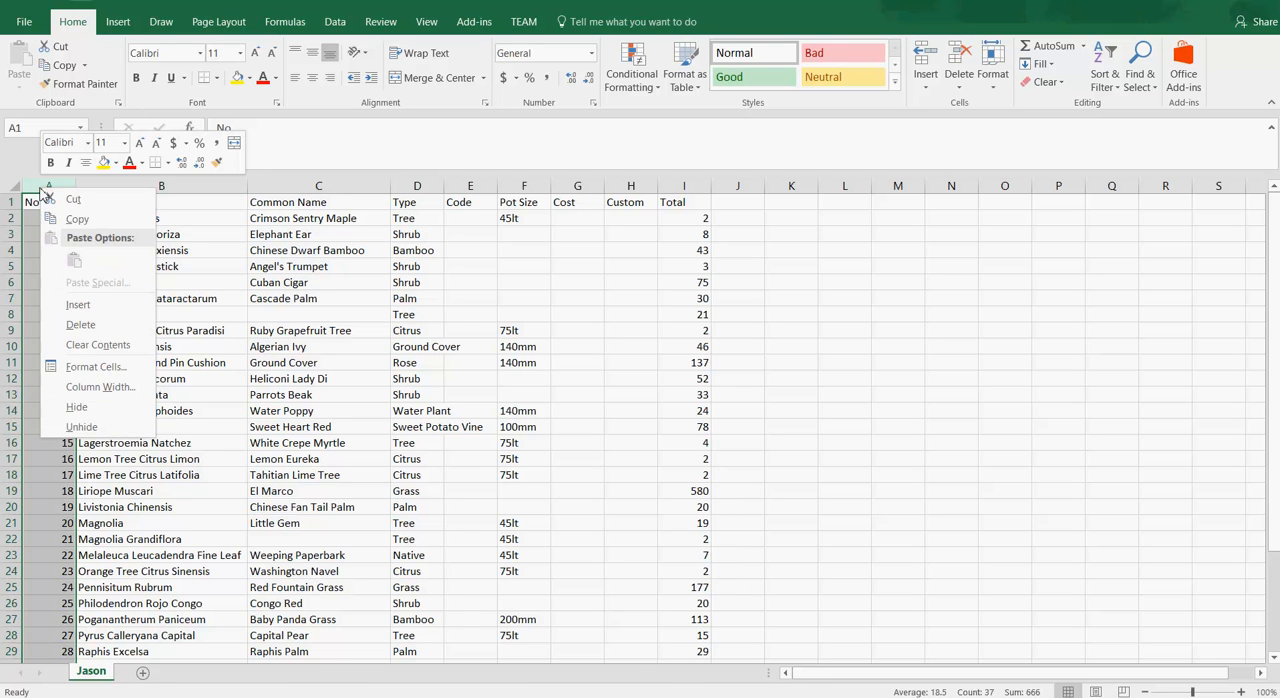
pyautogui.click(76, 406)
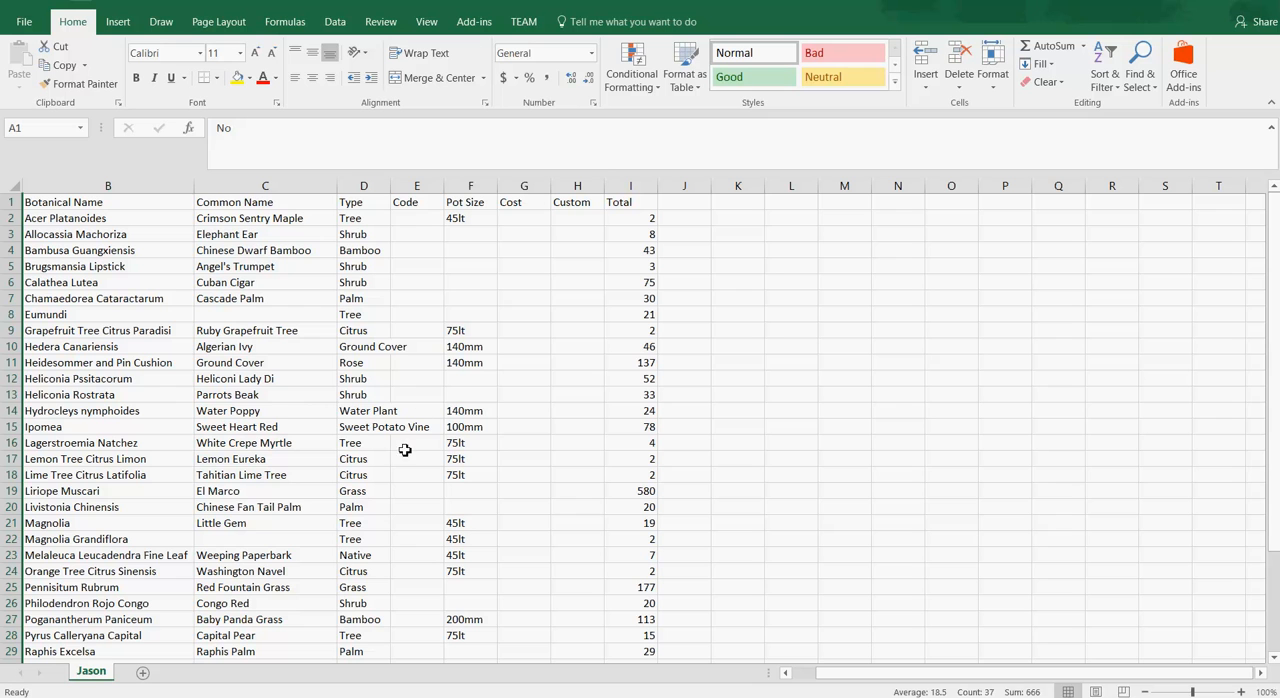
pyautogui.rightClick(408, 193)
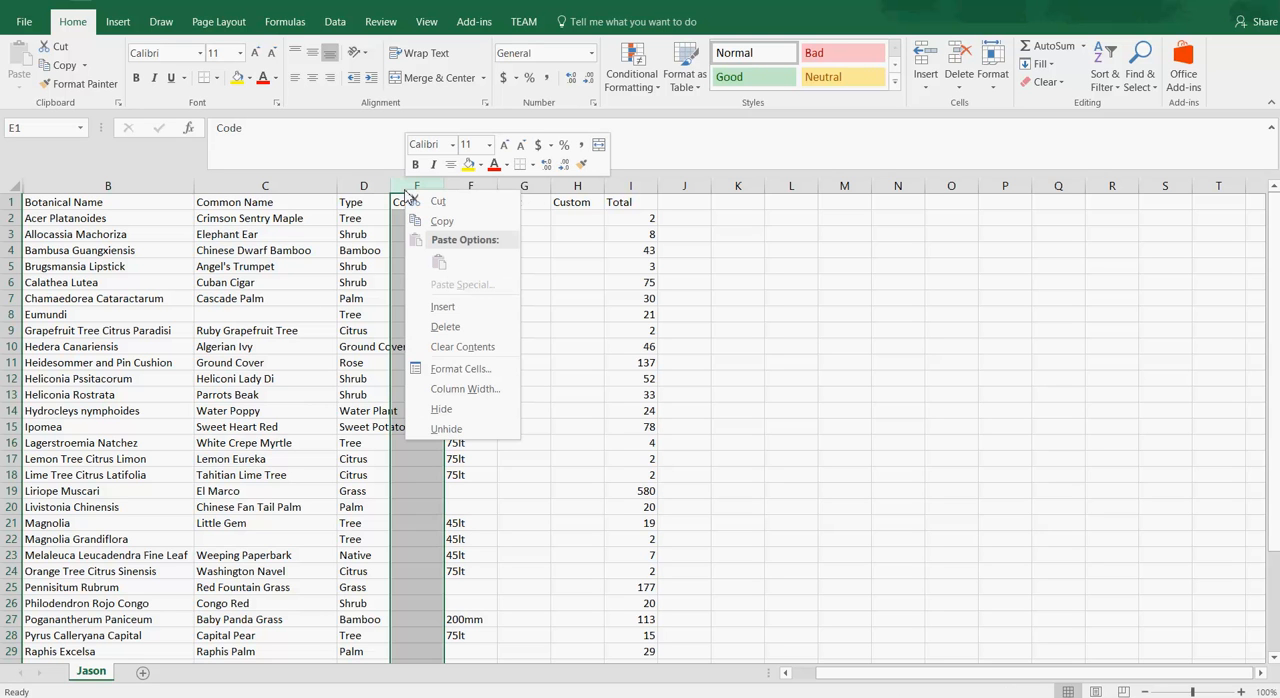
pyautogui.click(456, 409)
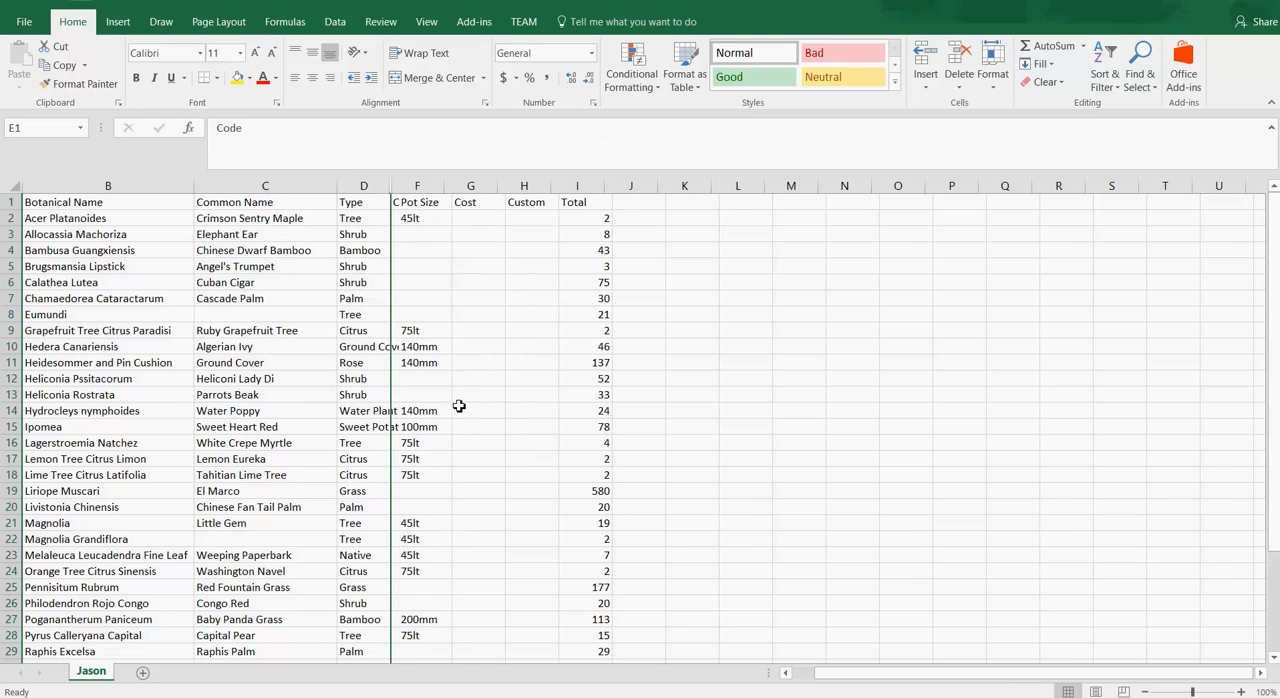
# Step: Hide the Cost and Custom columns
pyautogui.click(472, 190)
pyautogui.moveTo(472, 190); pyautogui.dragTo(577, 201)
pyautogui.click(662, 264)
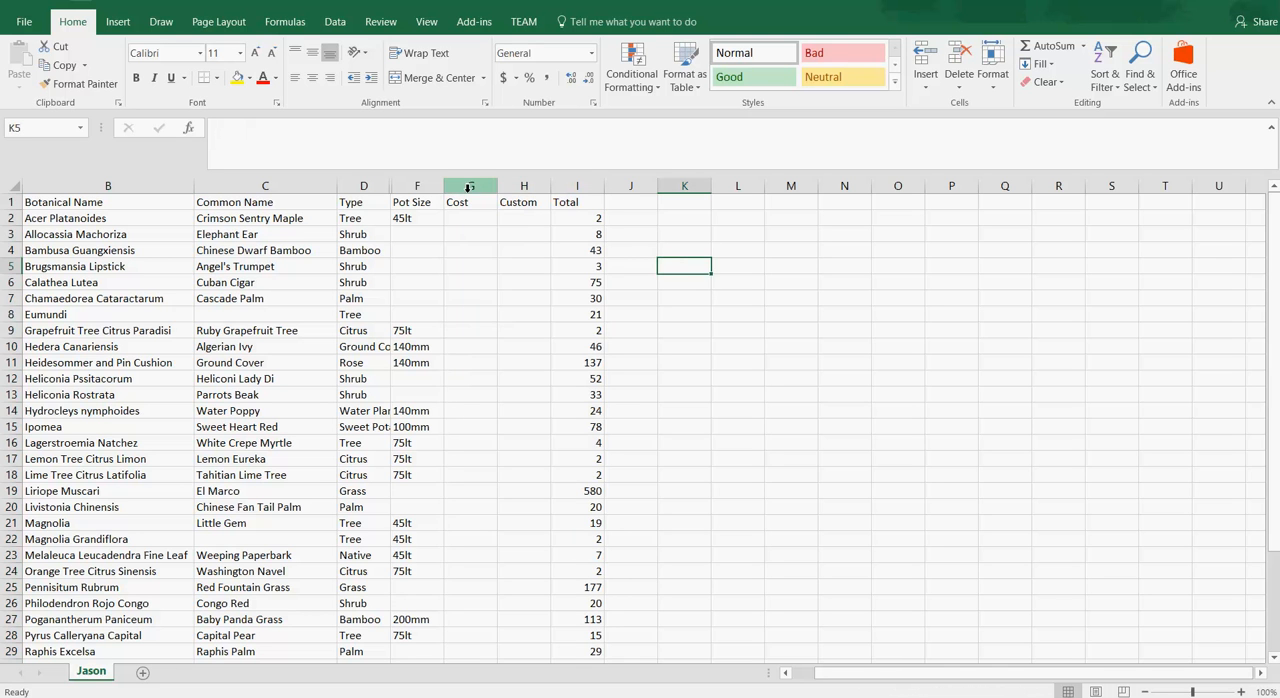
pyautogui.moveTo(469, 188); pyautogui.dragTo(522, 188)
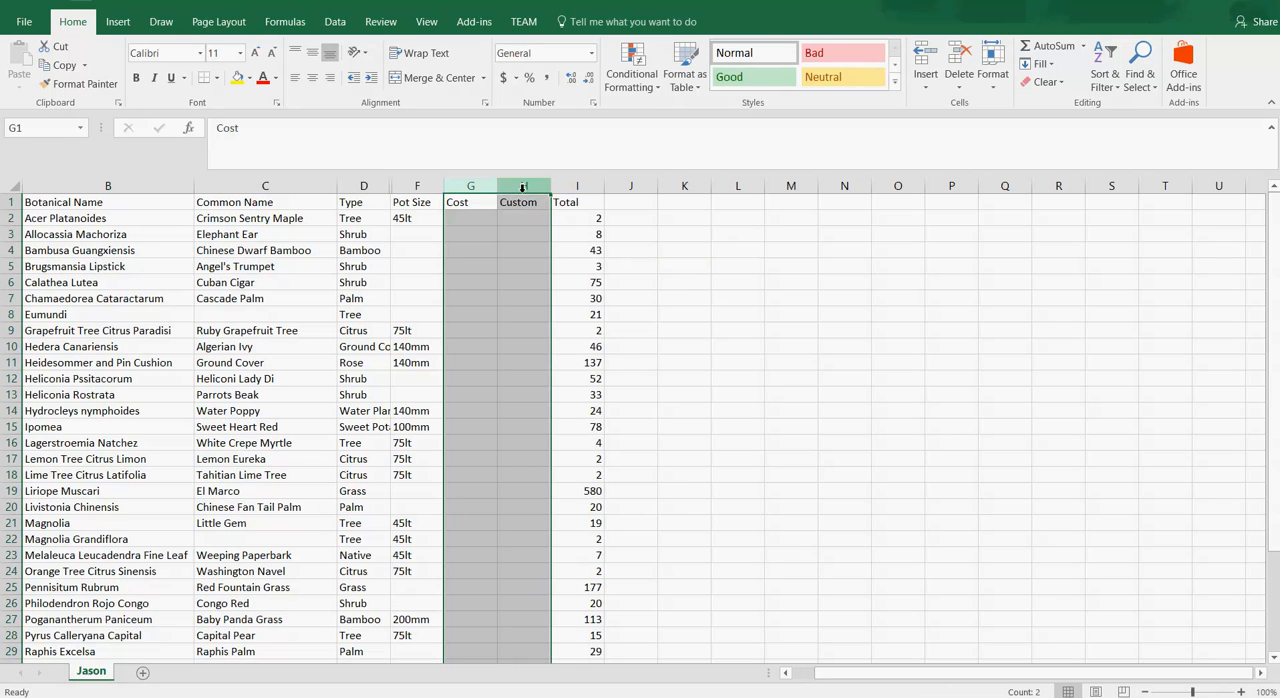
pyautogui.rightClick(522, 188)
pyautogui.click(552, 414)
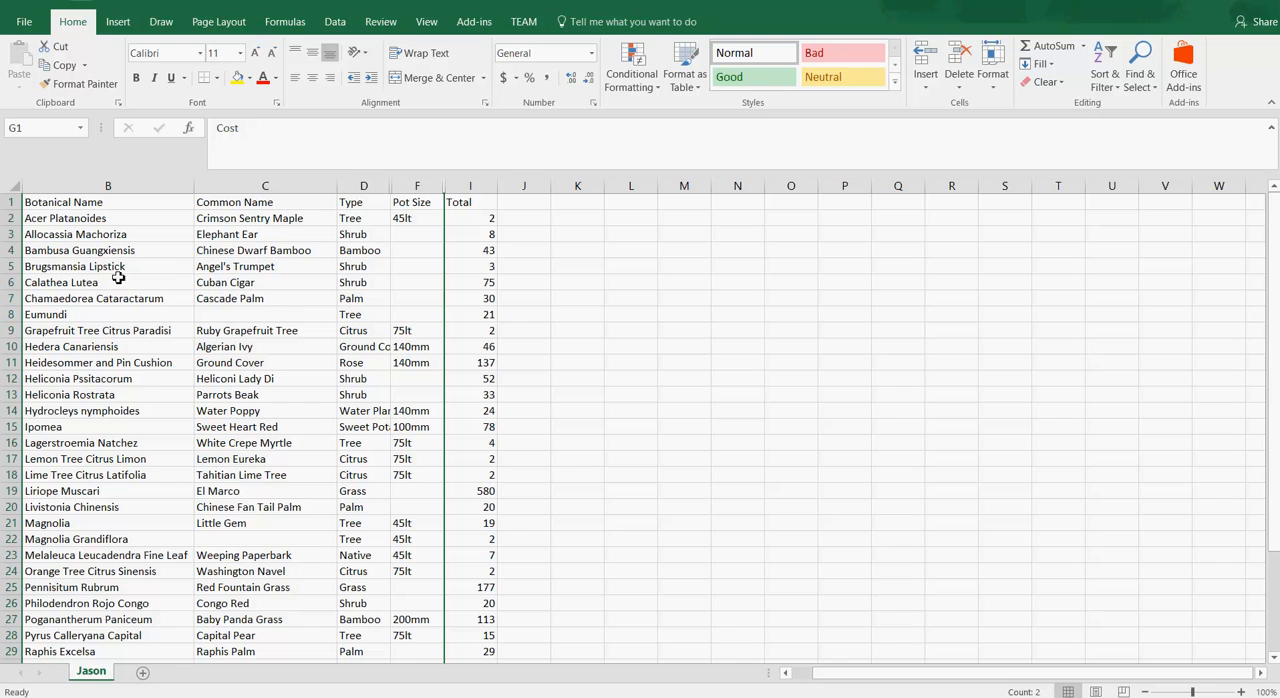
# Step: Make the header row of the plant list bold
pyautogui.click(11, 202)
pyautogui.click(137, 78)
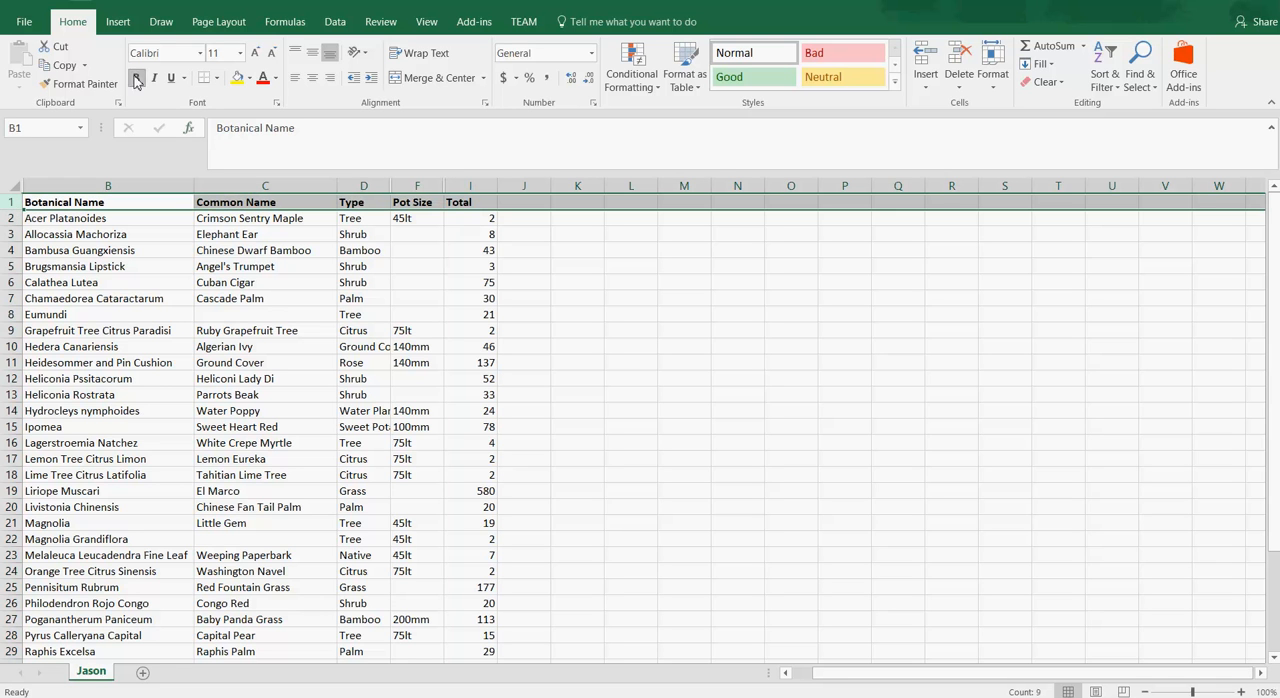
pyautogui.click(642, 386)
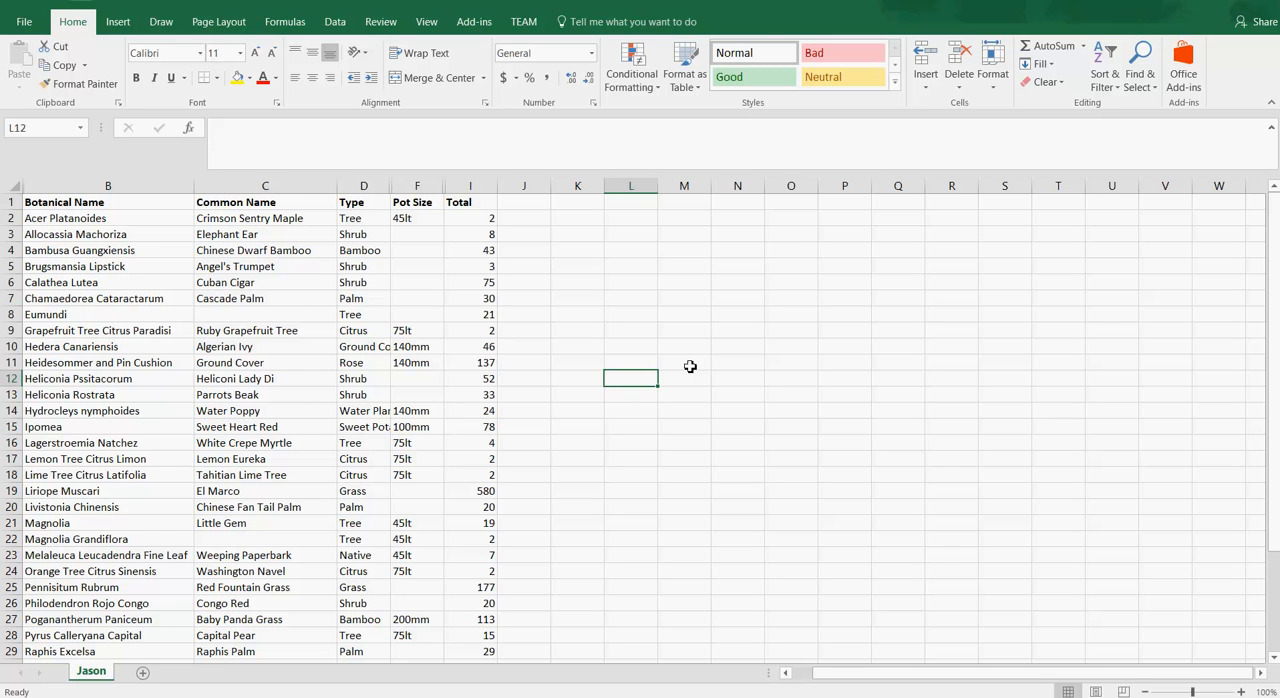
# Step: Open the Snipping Tool and capture the whole plant list, from the header row to row 37
pyautogui.keyDown('ctrl'); pyautogui.scroll(-2, 549, 439); pyautogui.keyUp('ctrl')
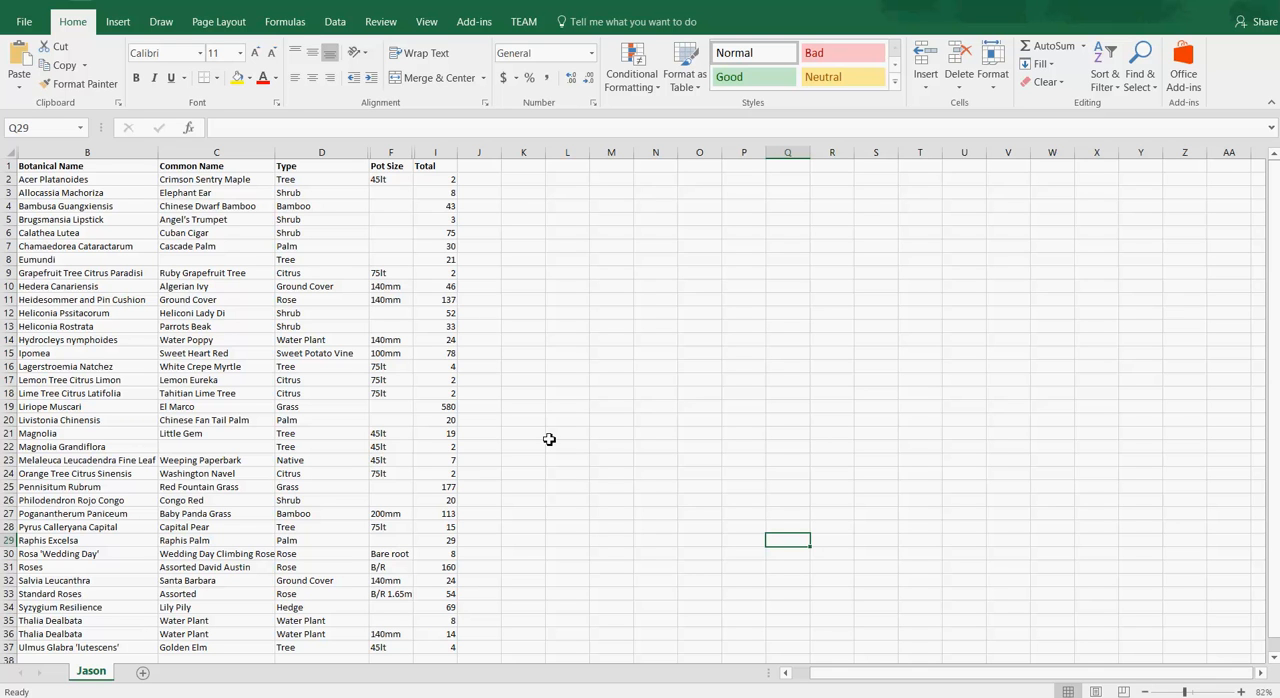
pyautogui.moveTo(240, 696)
pyautogui.click(199, 690)
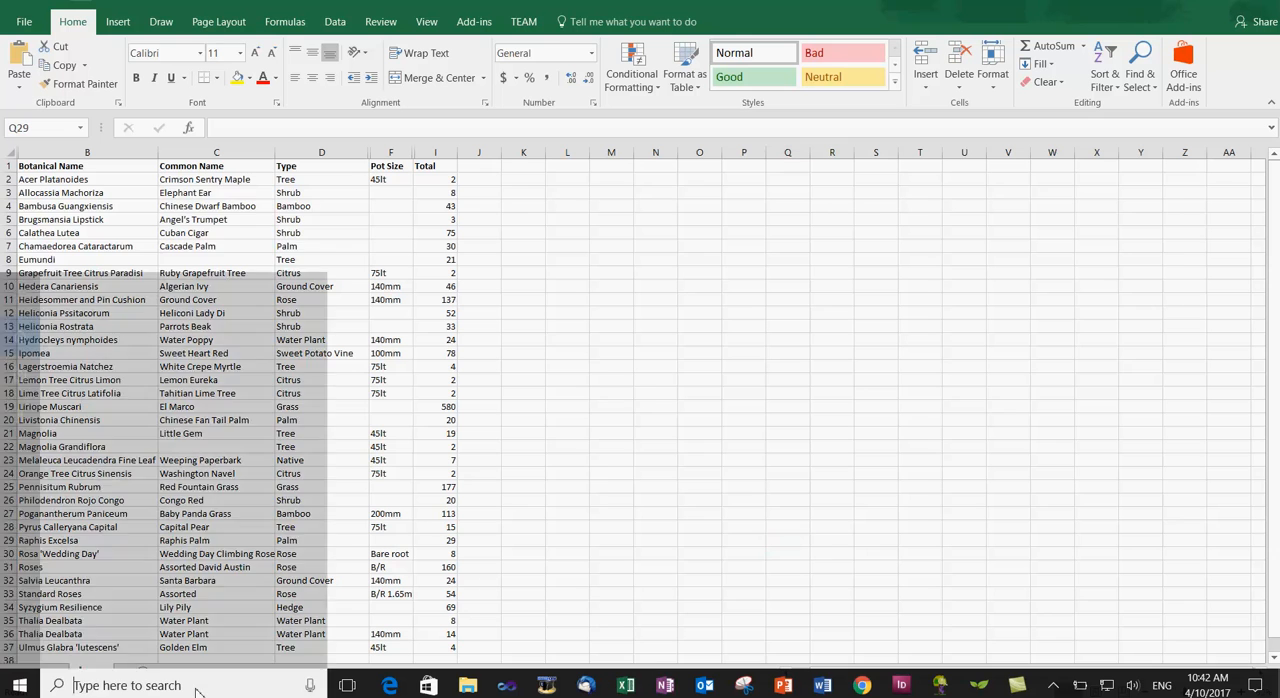
pyautogui.write('snip')
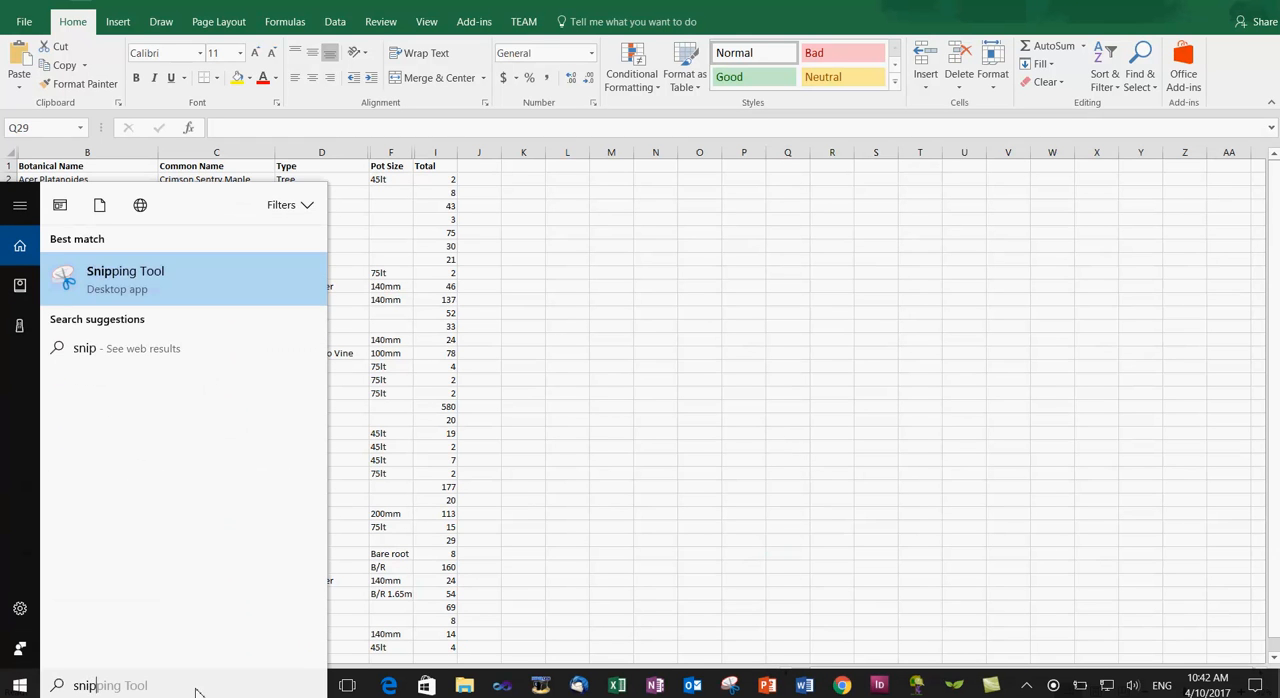
pyautogui.press('Return')
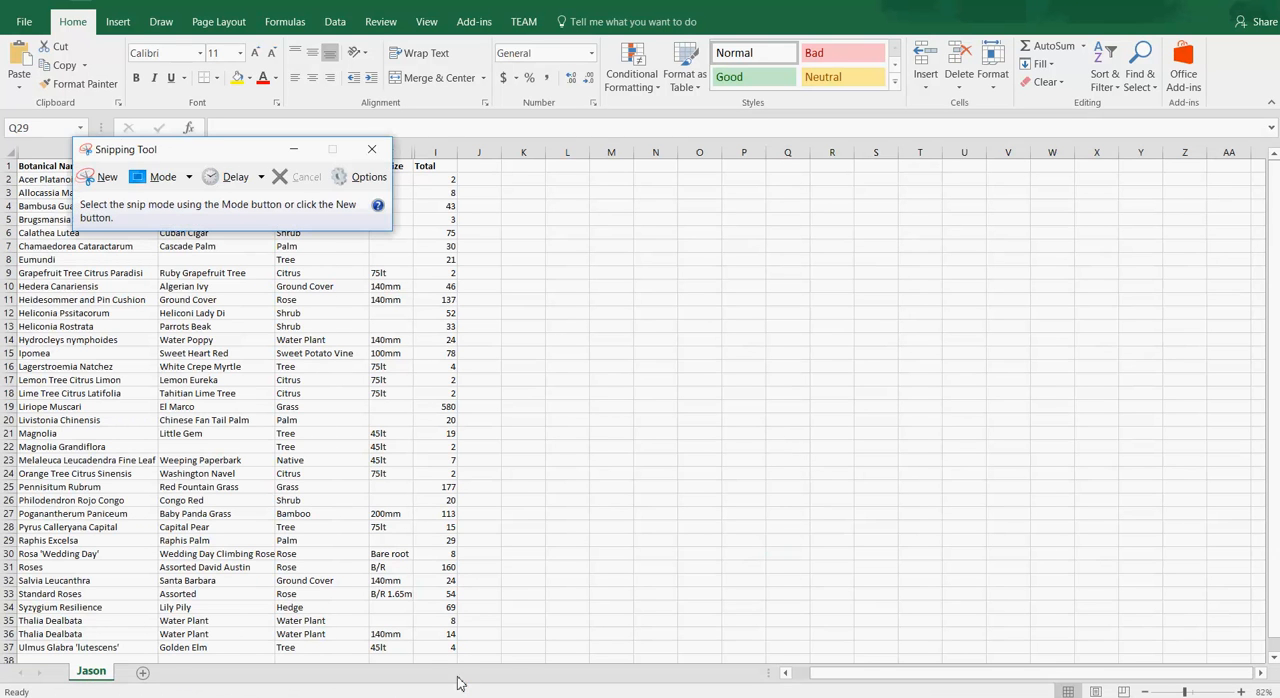
pyautogui.click(105, 184)
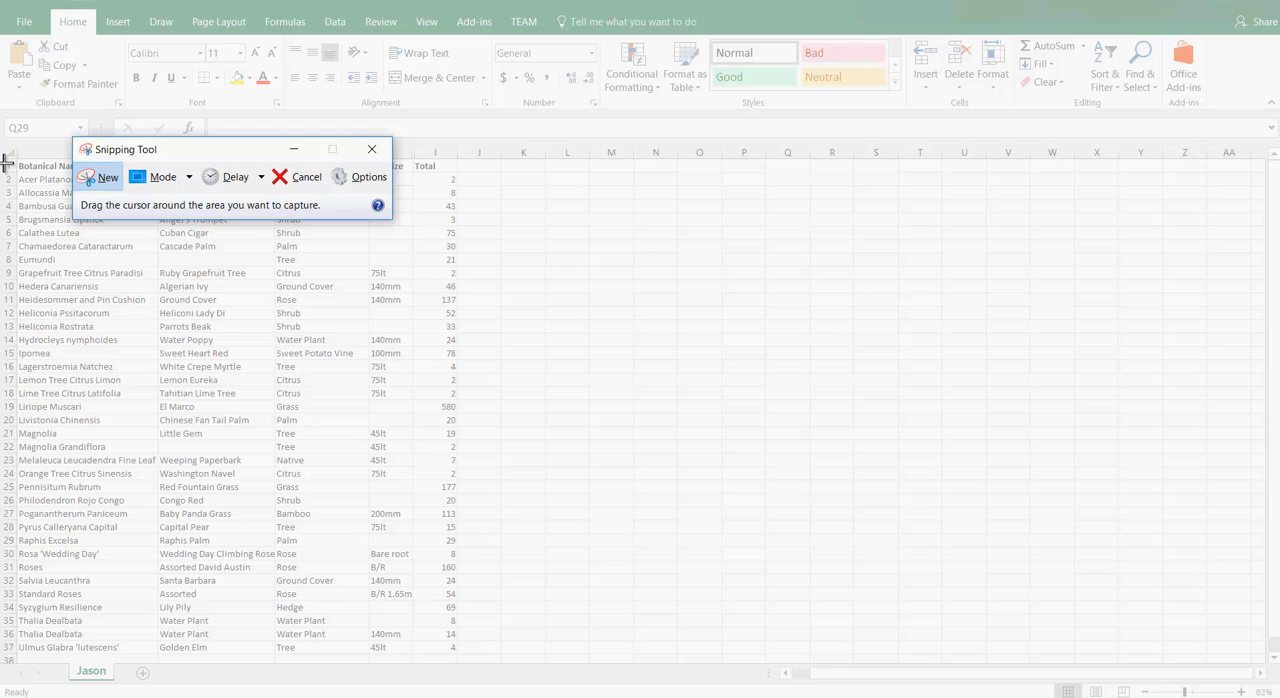
pyautogui.moveTo(6, 162); pyautogui.dragTo(490, 665)
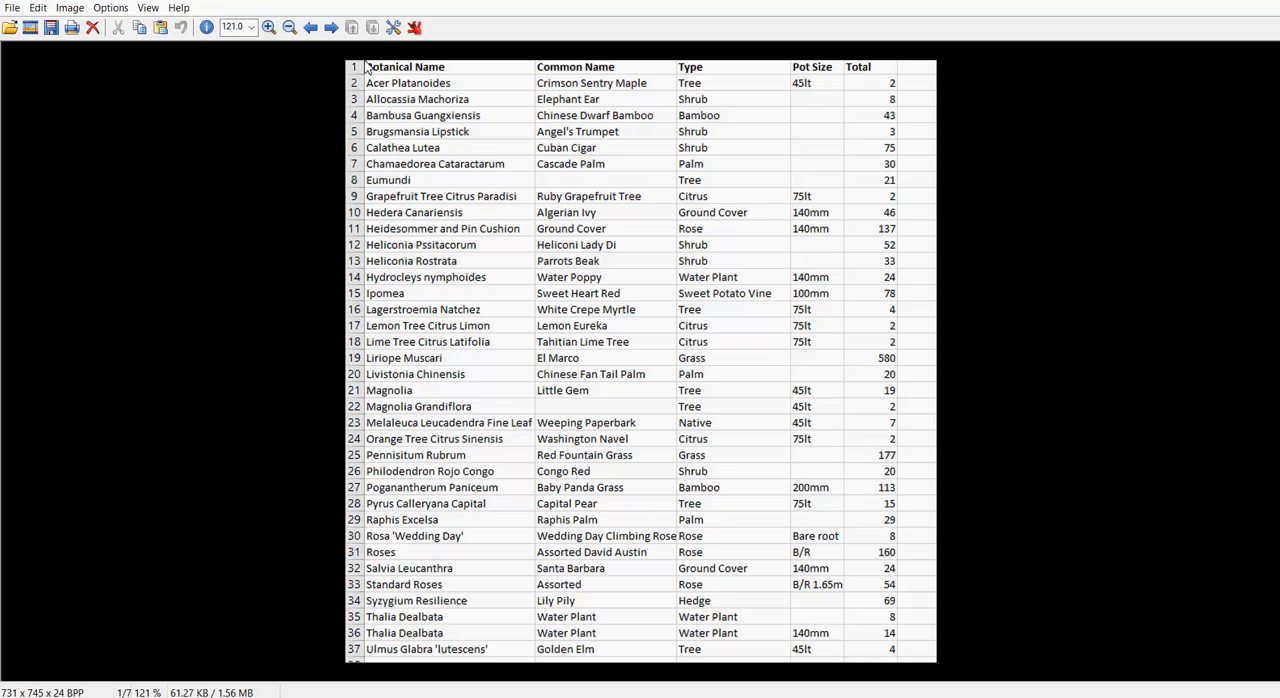
# Step: In the image viewer, crop the plant list screenshot to the table, cutting off the row numbers and outer margins
pyautogui.moveTo(366, 64); pyautogui.dragTo(913, 657)
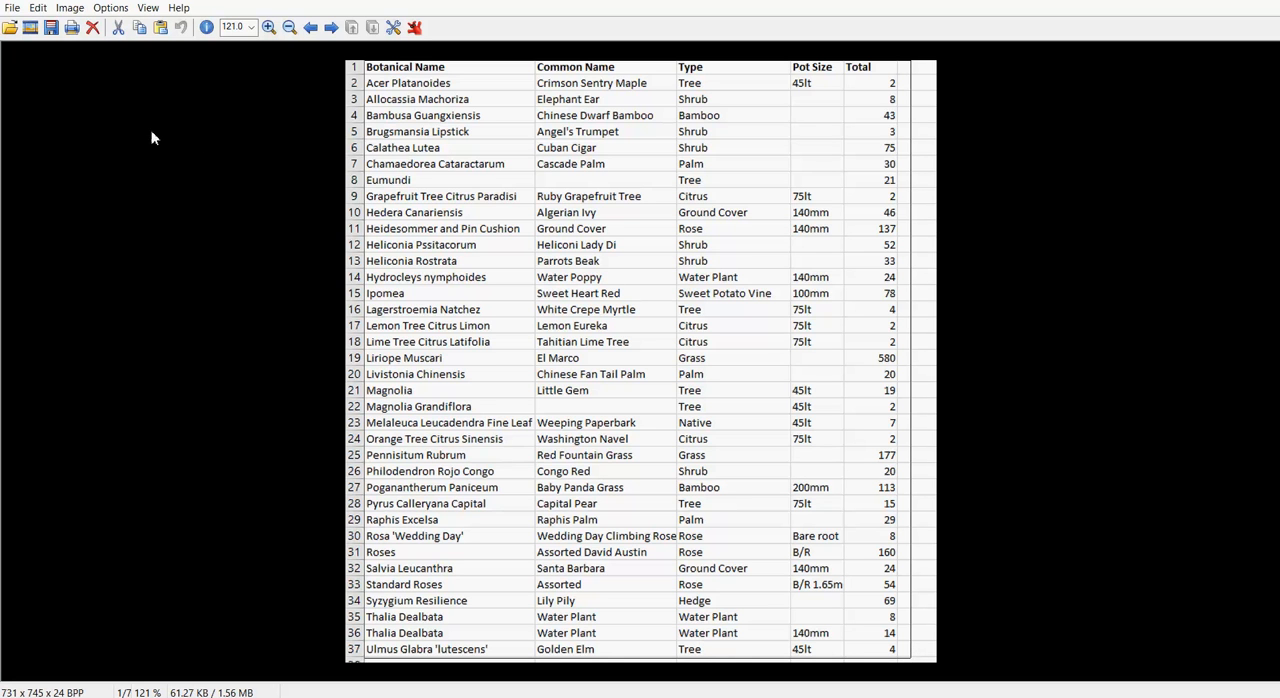
pyautogui.click(37, 8)
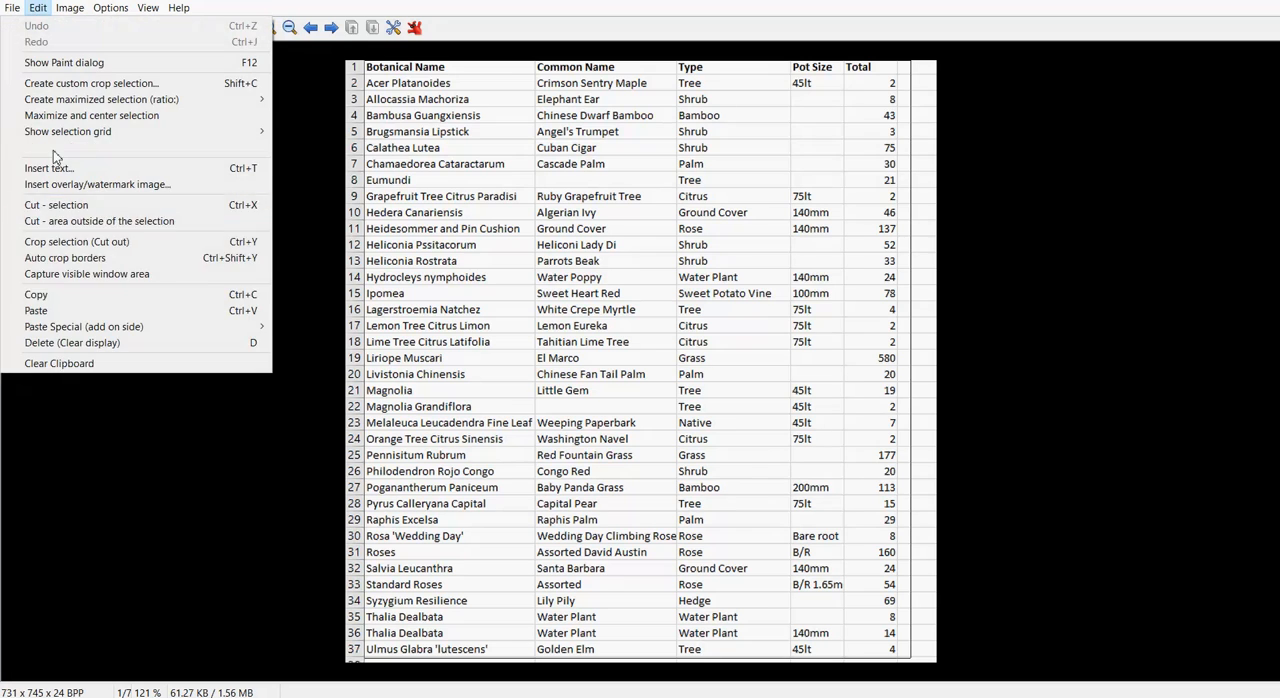
pyautogui.click(112, 246)
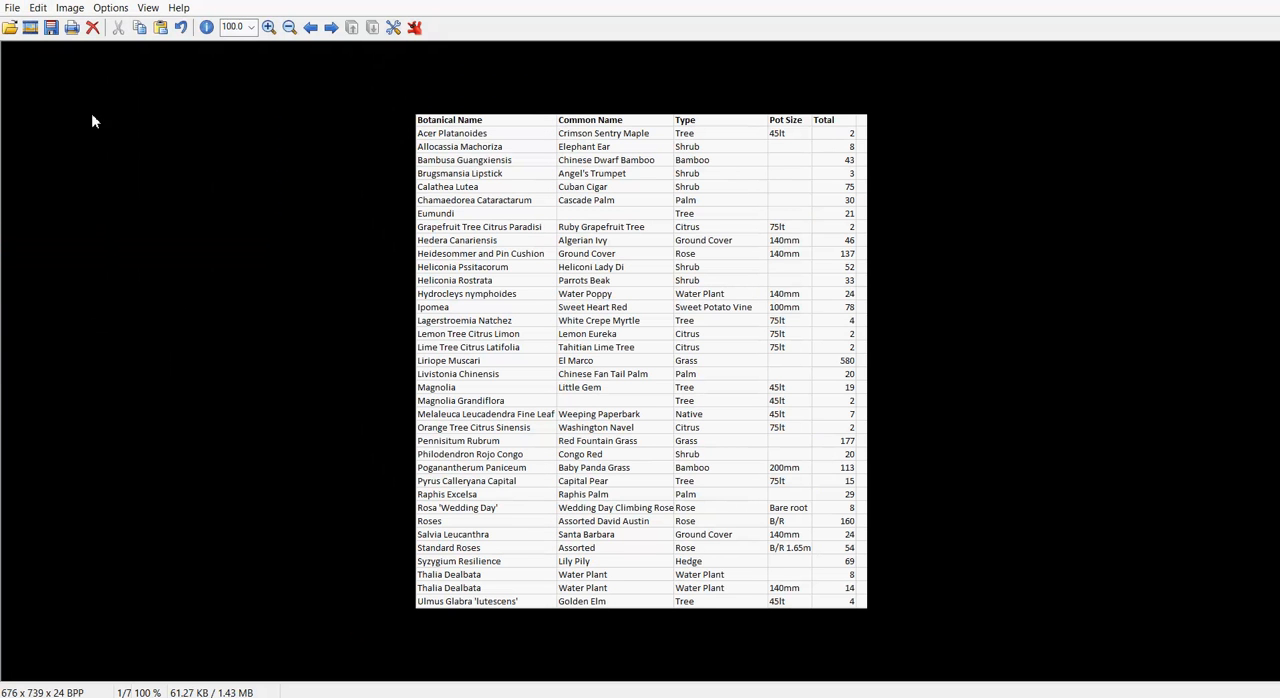
# Step: View the Resize/Resample settings for the cropped plant list image and close them
pyautogui.click(70, 10)
pyautogui.click(64, 167)
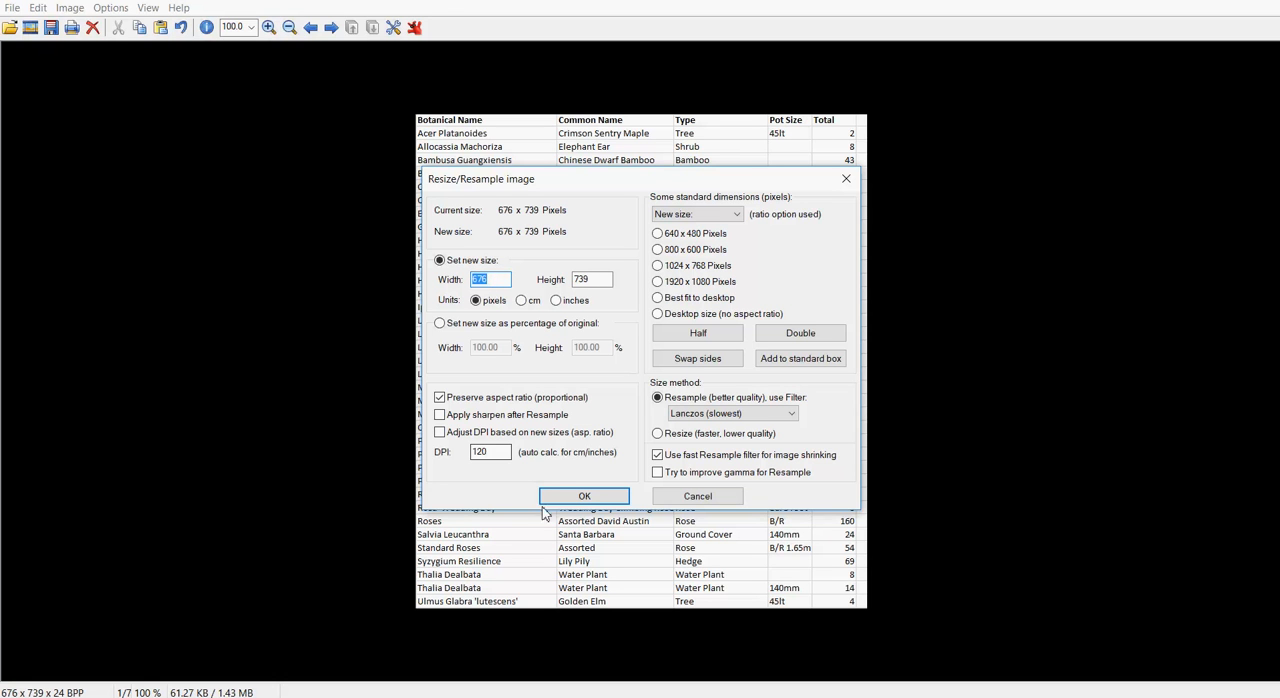
pyautogui.click(699, 497)
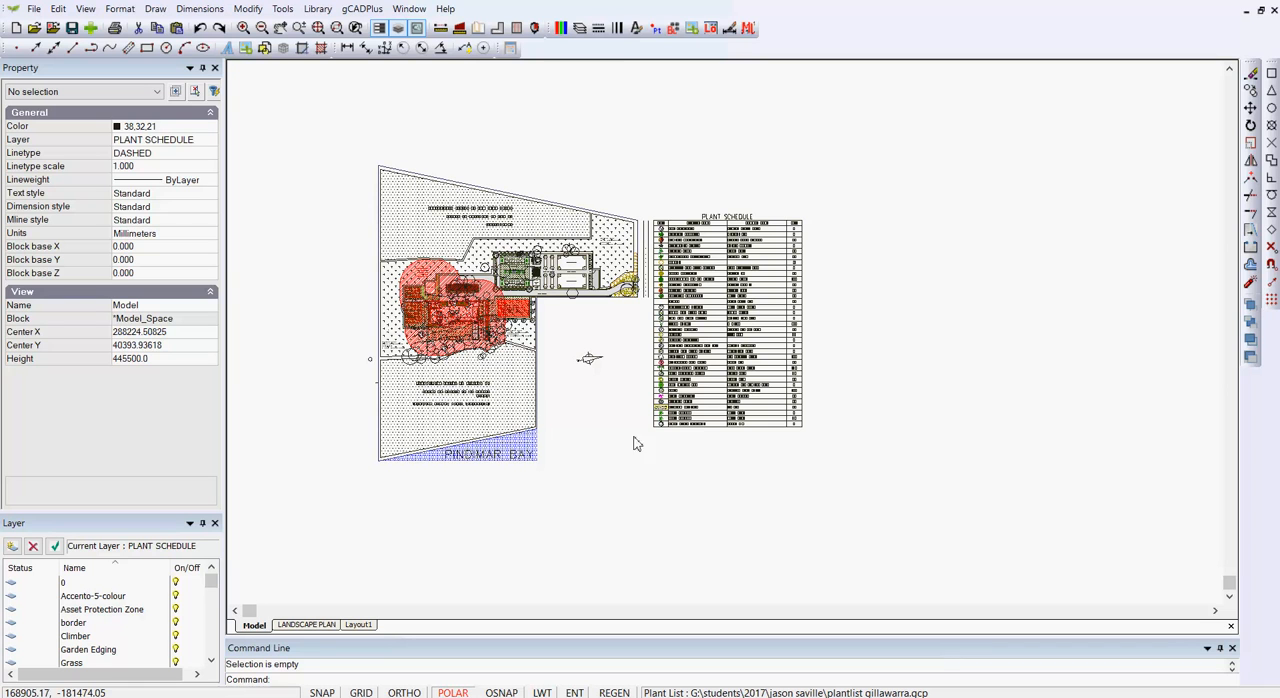
# Step: Switch to gCADPlus and move the Plant Schedule block horizontally away from the site plan to about X 525763, Y 133269
pyautogui.click(733, 372)
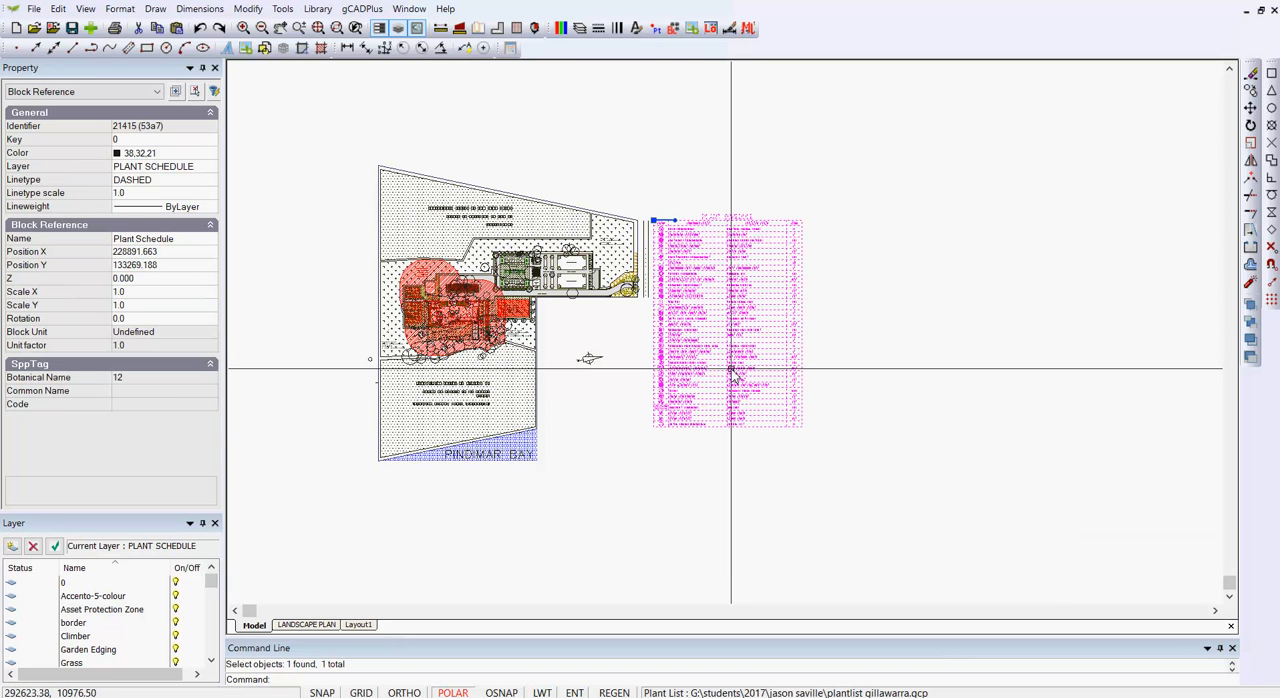
pyautogui.rightClick(733, 372)
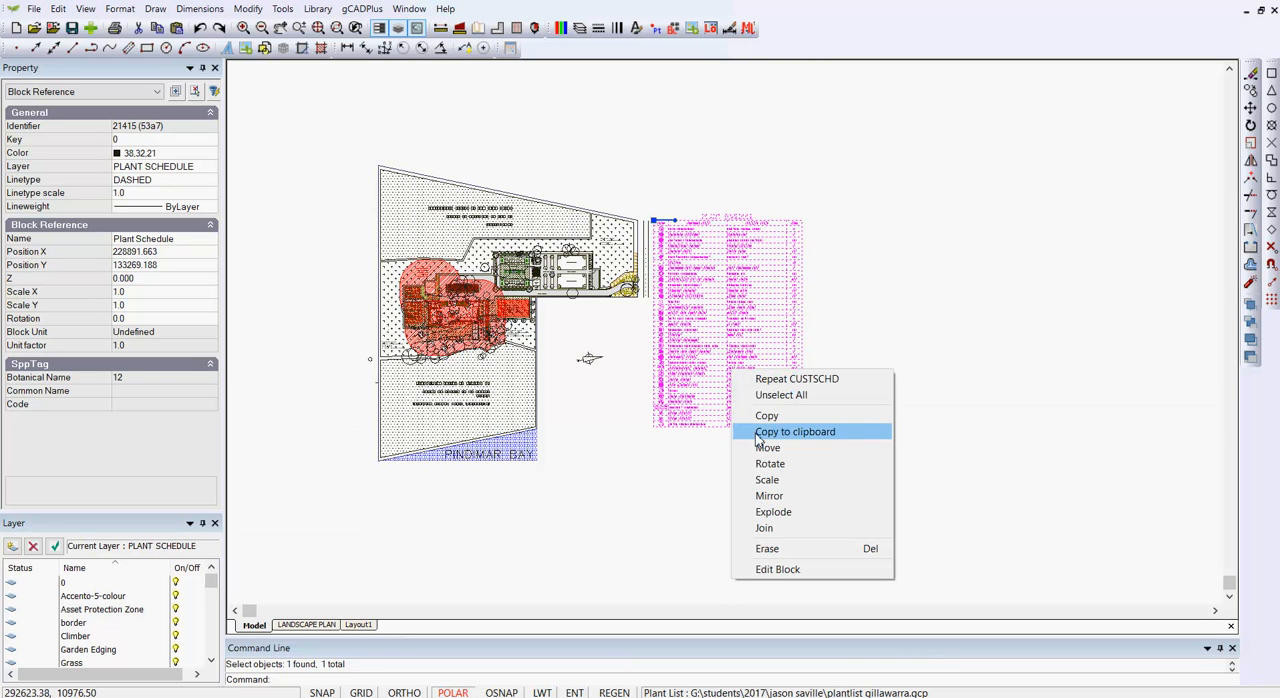
pyautogui.click(765, 447)
pyautogui.click(653, 220)
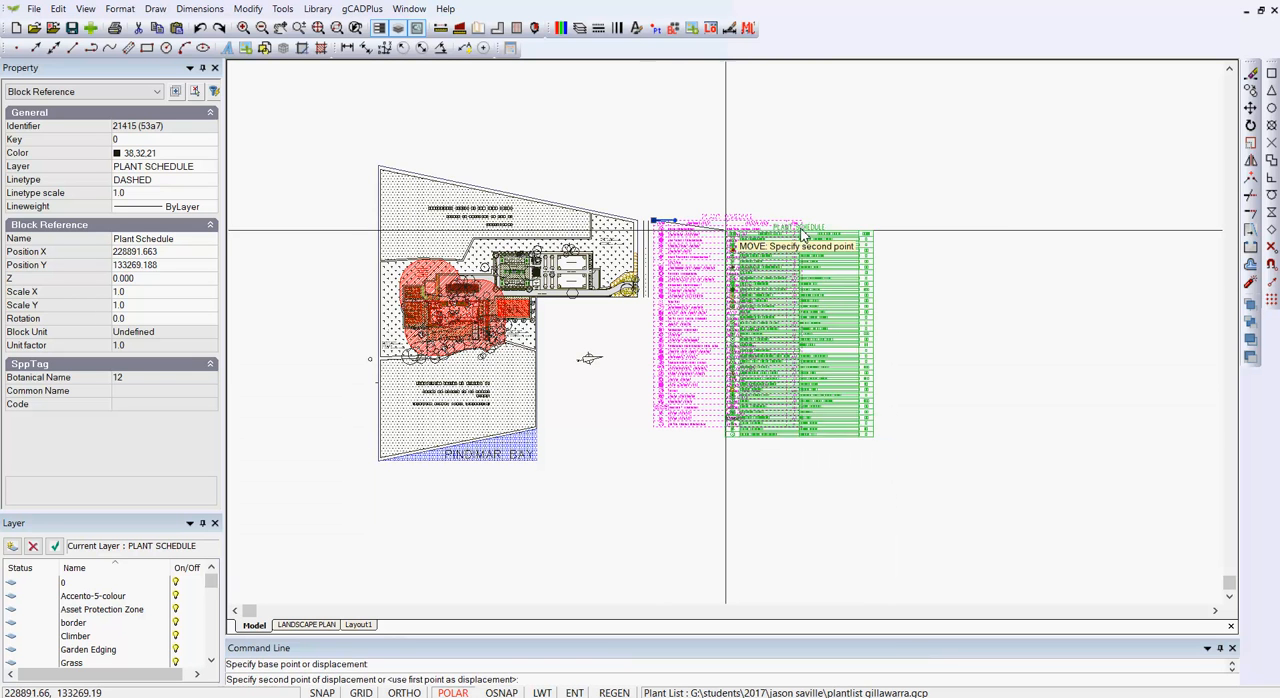
pyautogui.click(1014, 221)
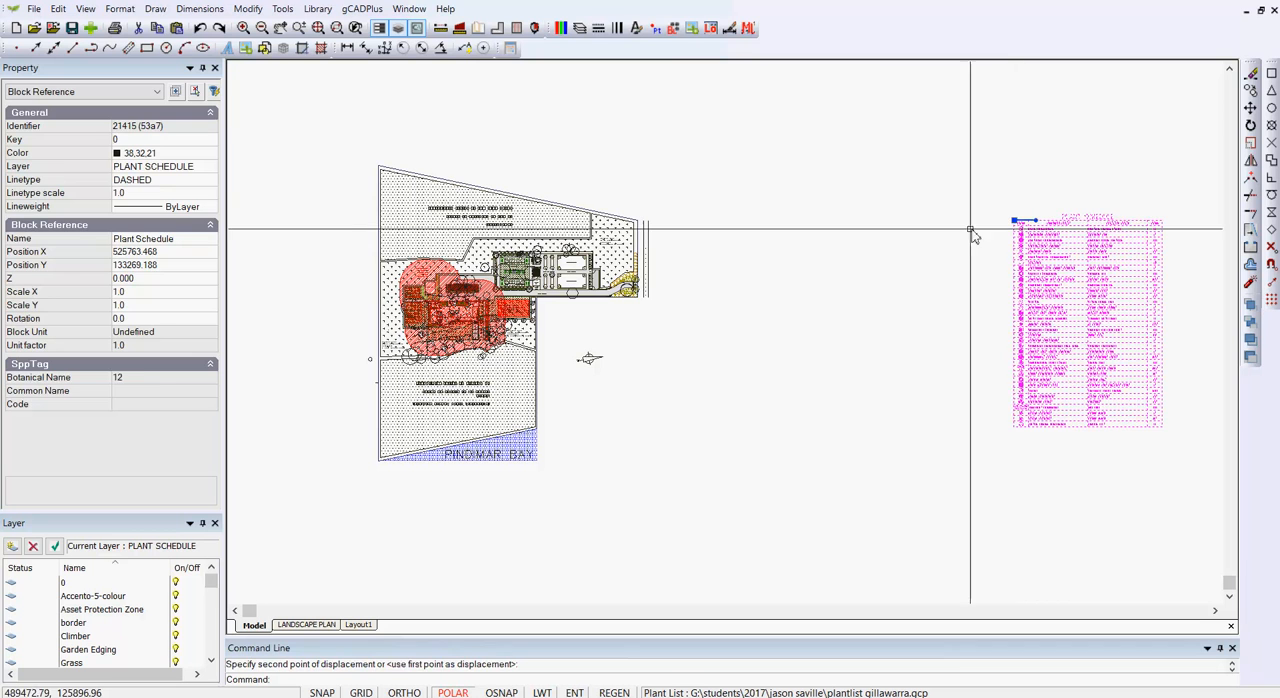
pyautogui.press('Escape')
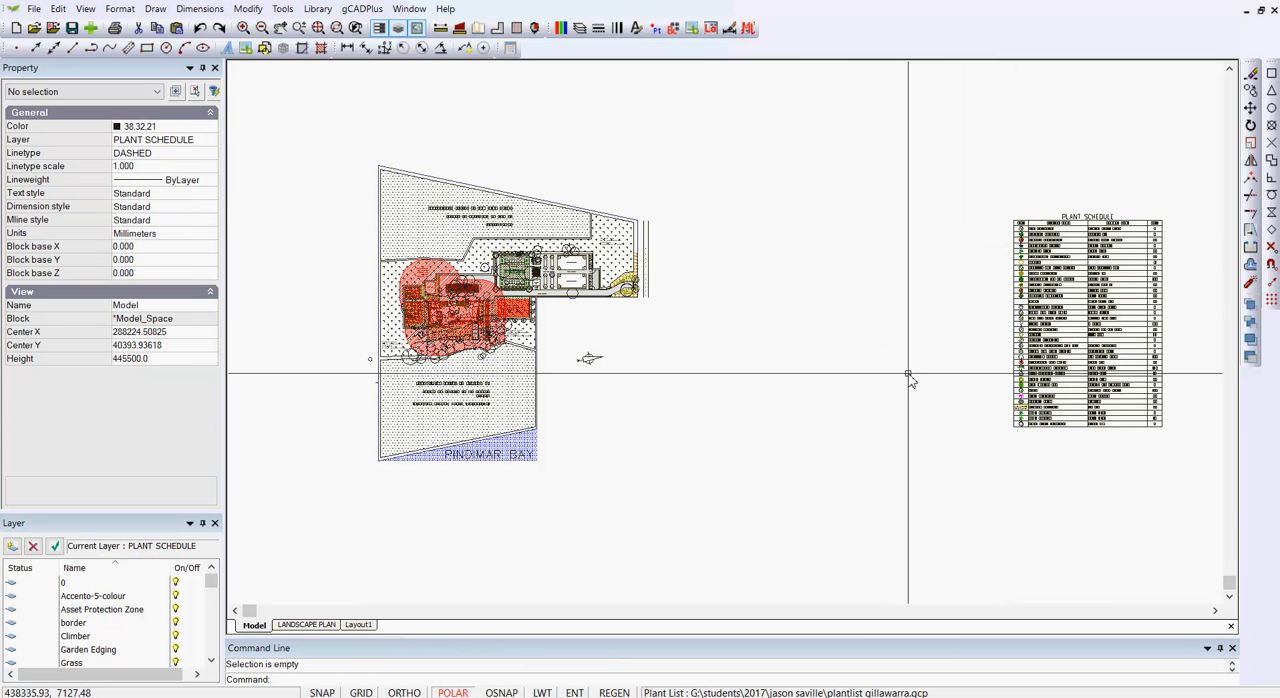
# Step: Open the LANDSCAPE PLAN layout and turn off its grid and snap
pyautogui.click(335, 626)
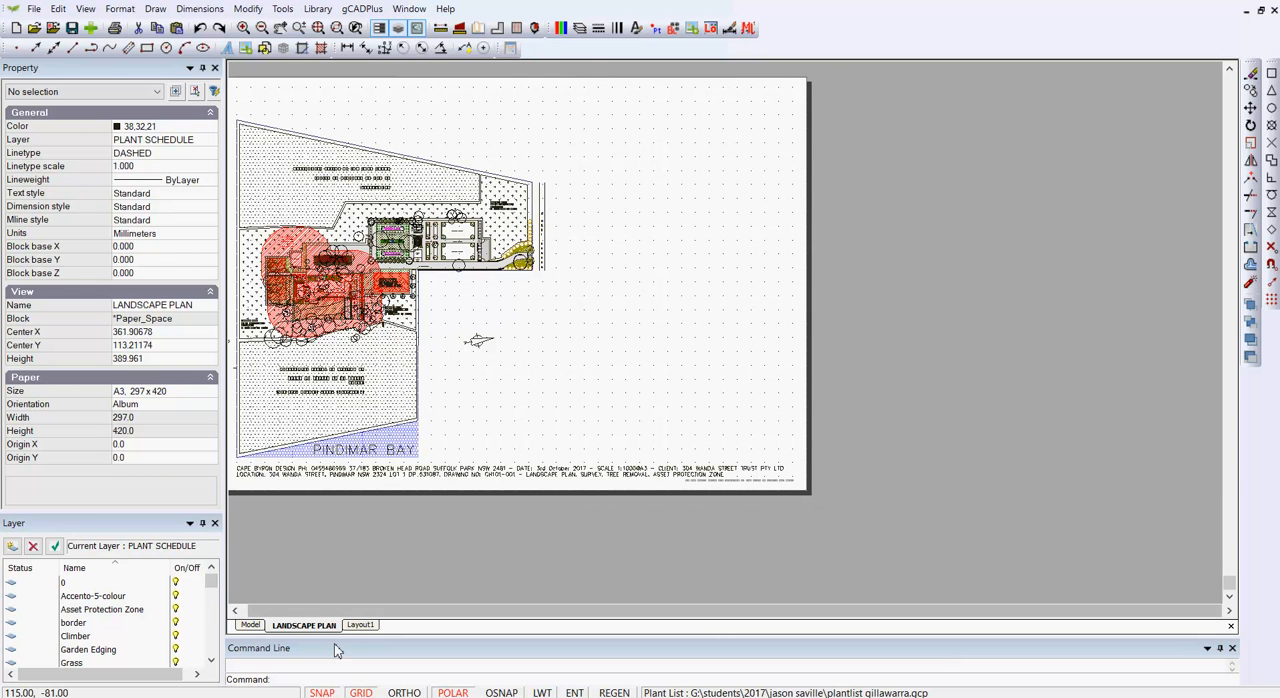
pyautogui.click(361, 692)
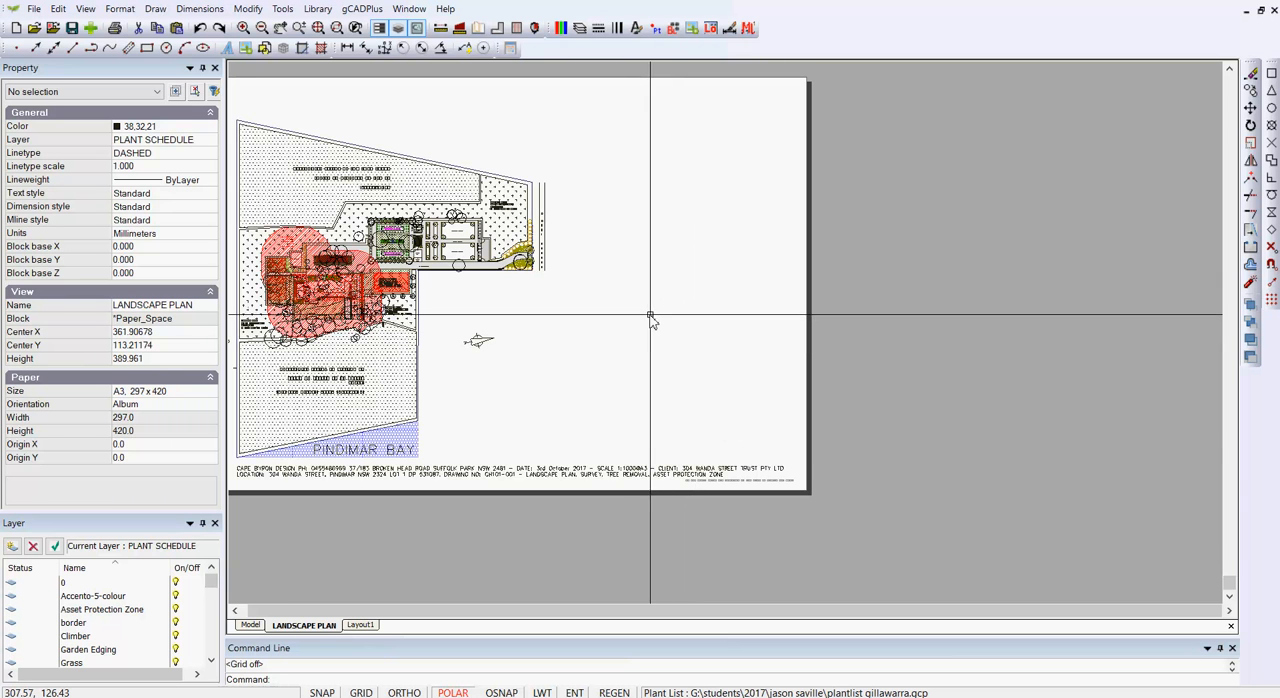
pyautogui.moveTo(651, 315); pyautogui.dragTo(795, 342, button='middle')
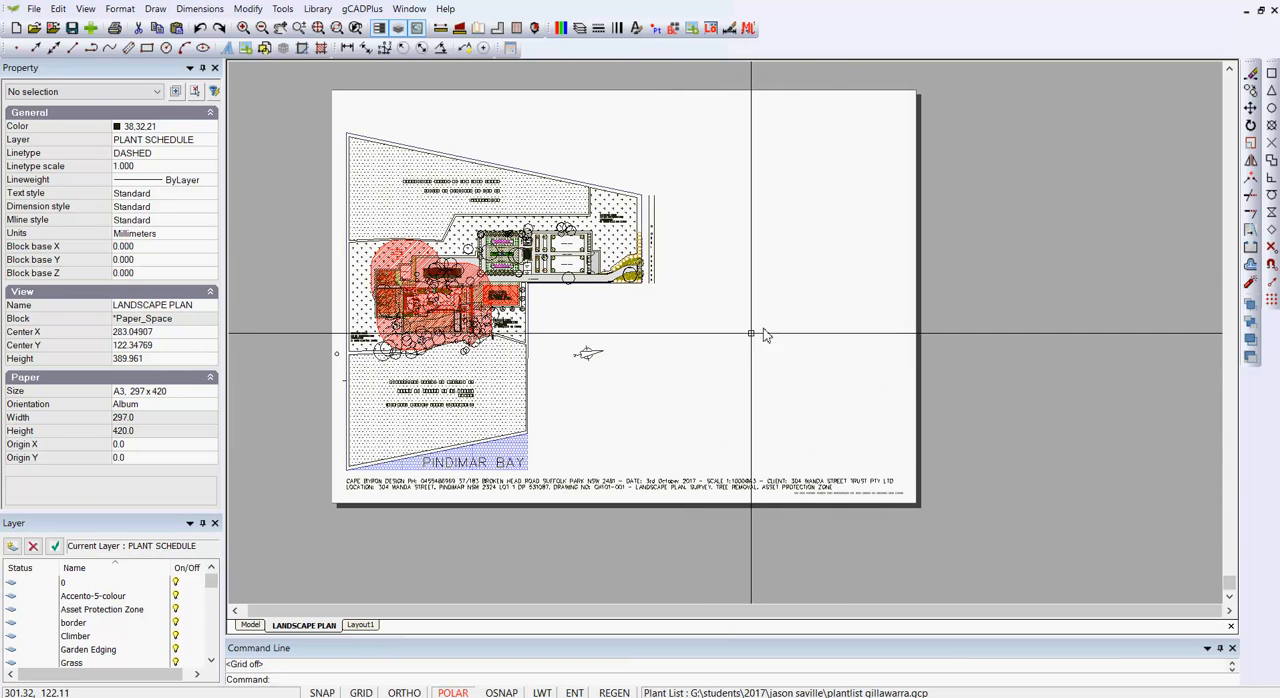
pyautogui.scroll(1, 706, 369)
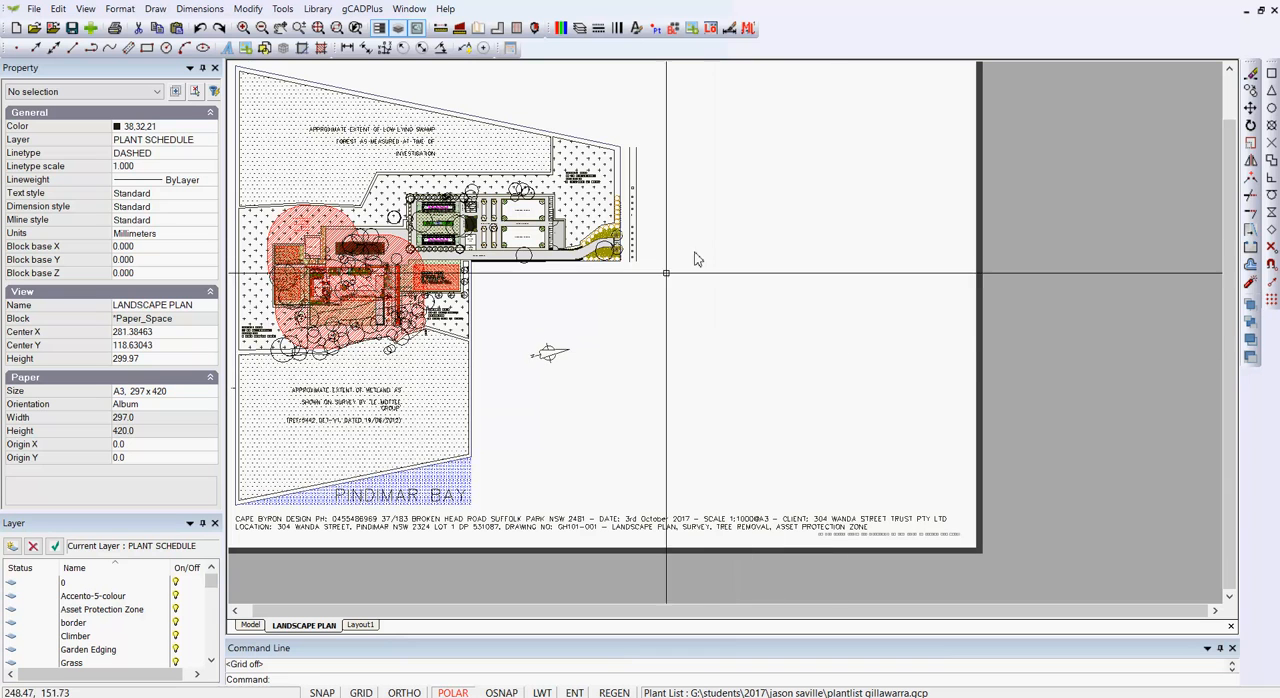
pyautogui.scroll(-1, 786, 372)
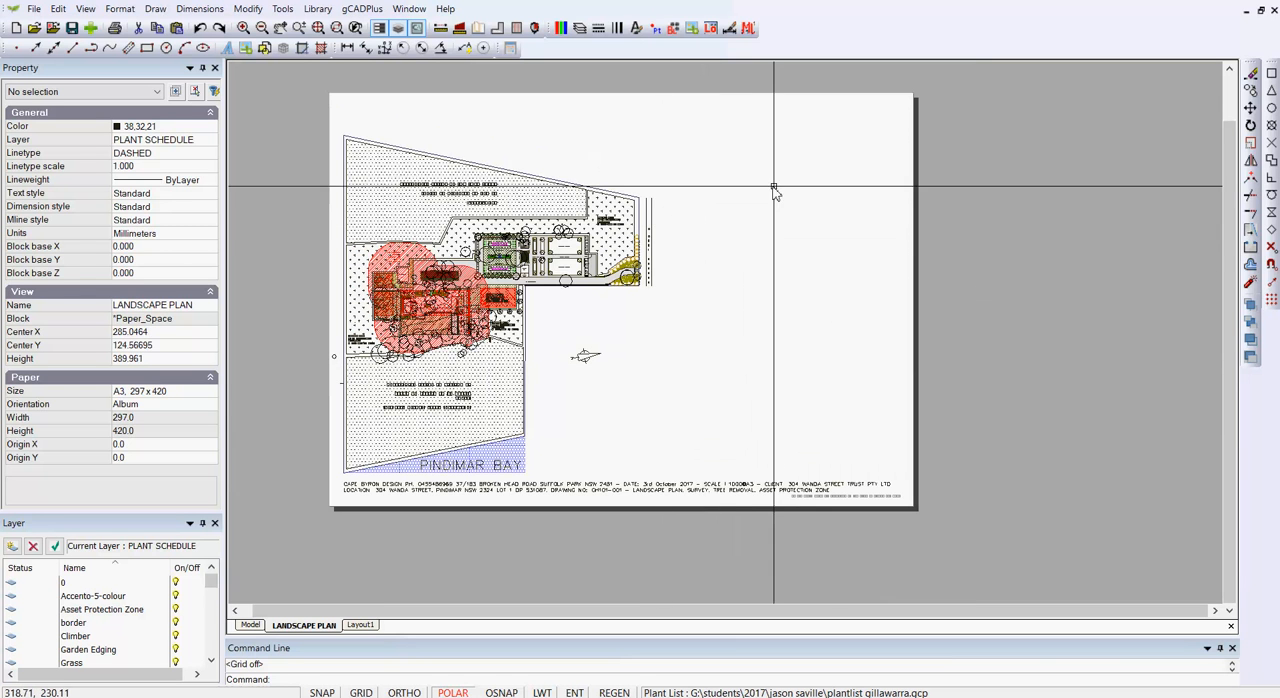
# Step: Open the layout's viewport in model space to check its extent, and return to the LANDSCAPE PLAN layout
pyautogui.doubleClick(692, 165)
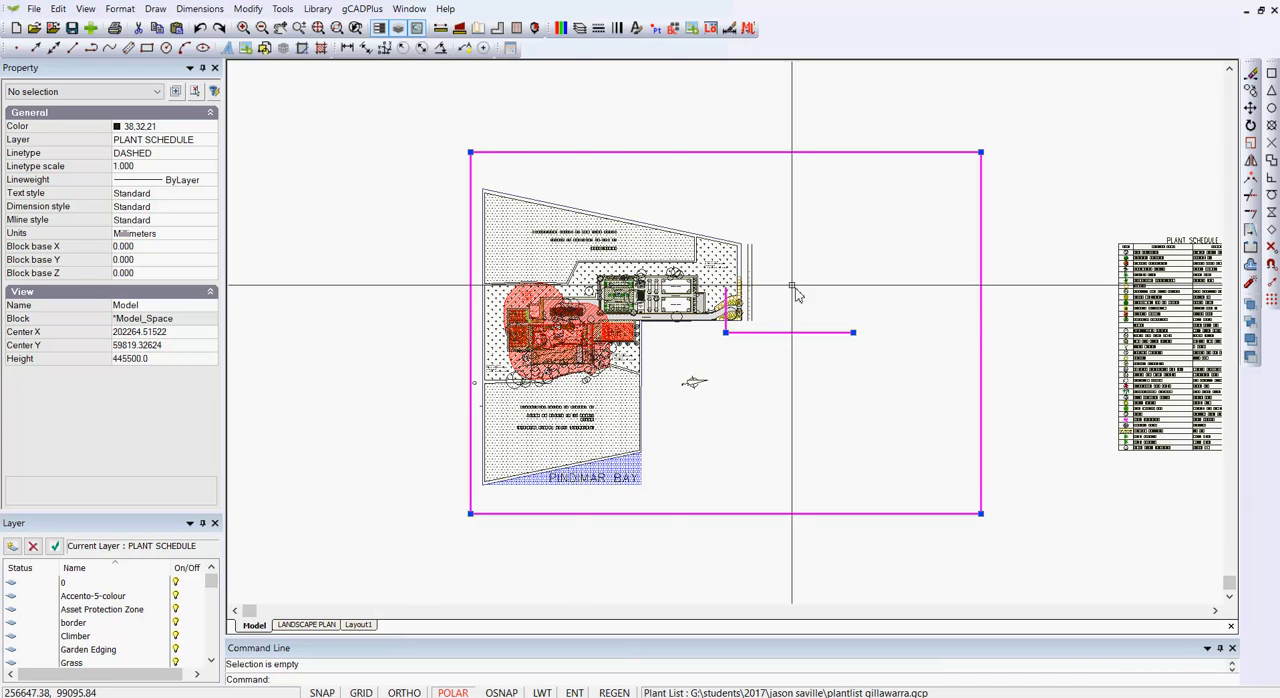
pyautogui.rightClick(845, 200)
pyautogui.click(858, 206)
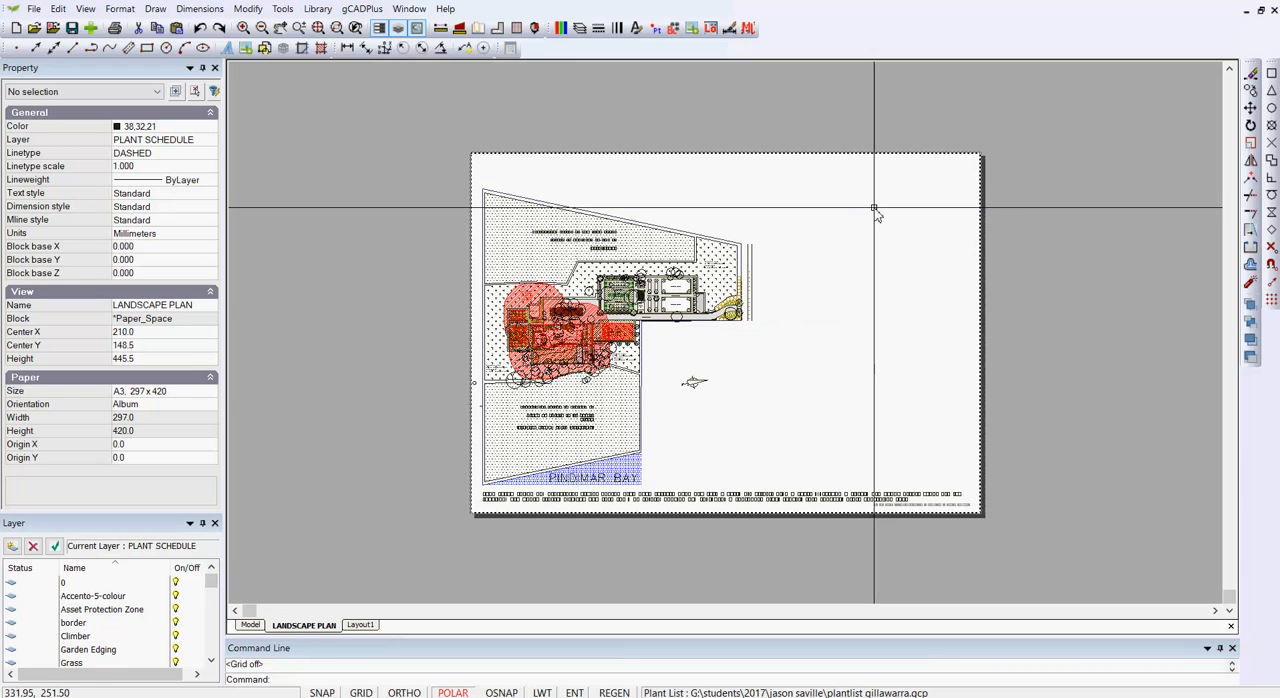
# Step: Inspect the properties of the LANDSCAPE PLAN layout's viewport and clear the selection
pyautogui.click(929, 154)
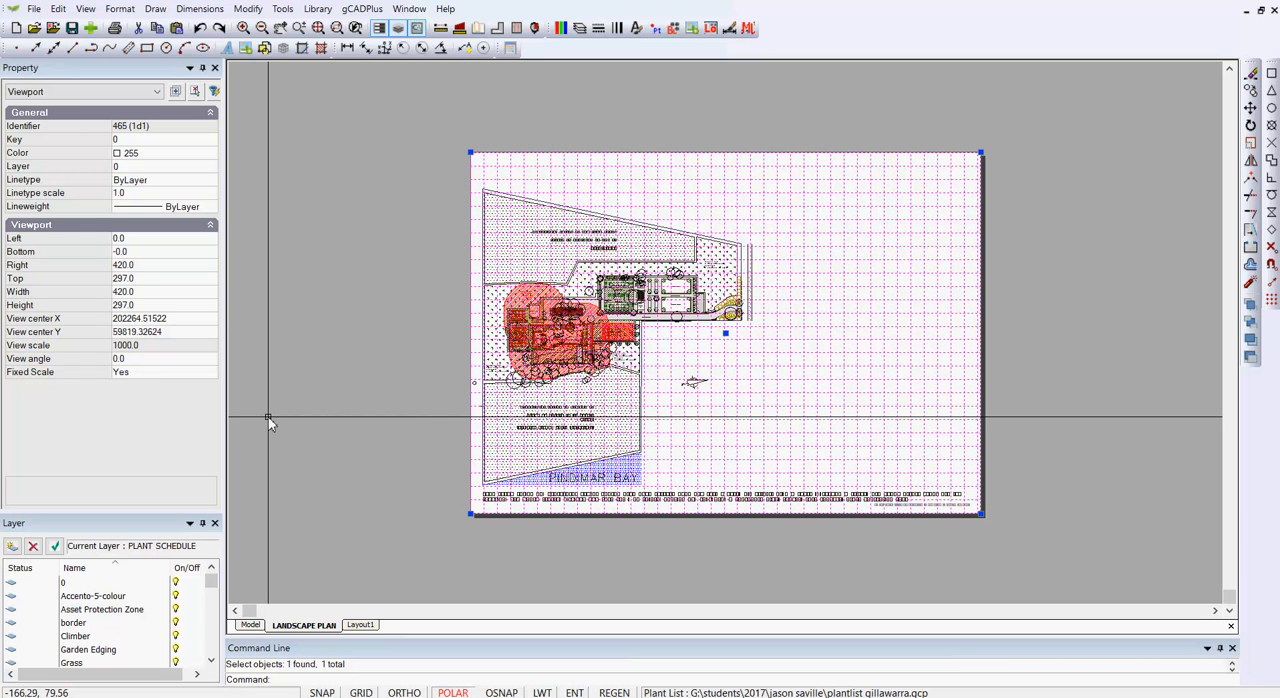
pyautogui.press('Escape')
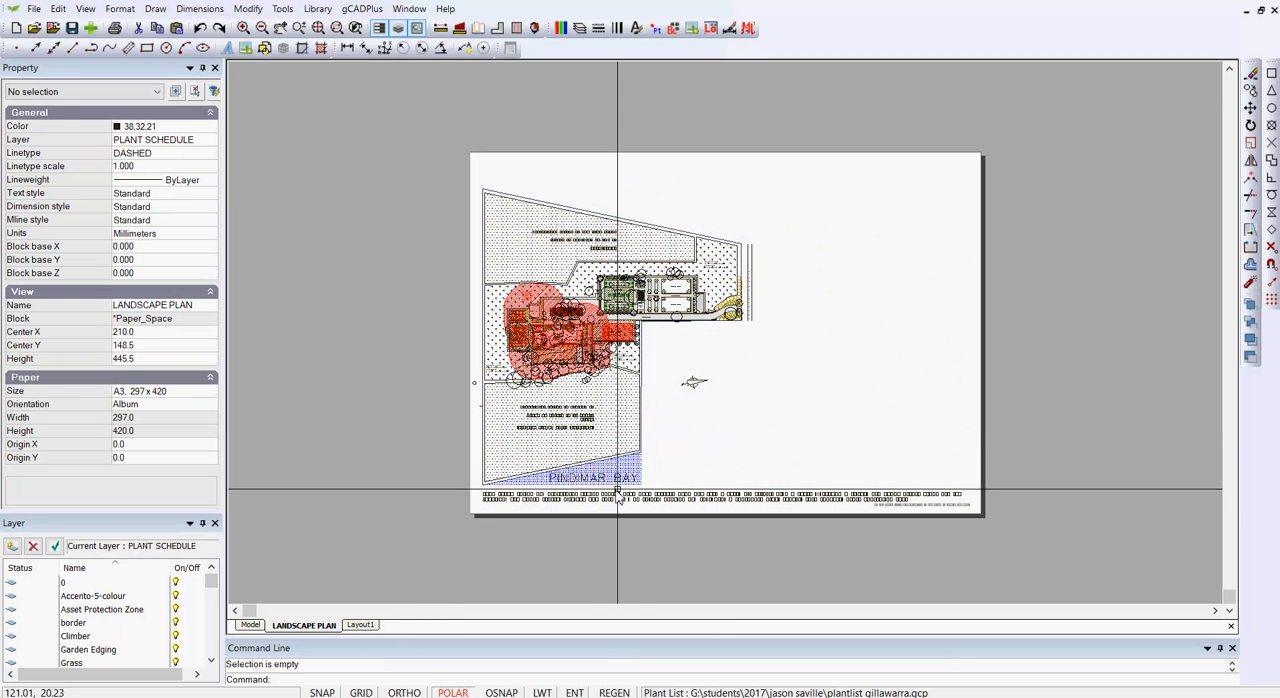
pyautogui.scroll(2, 718, 358)
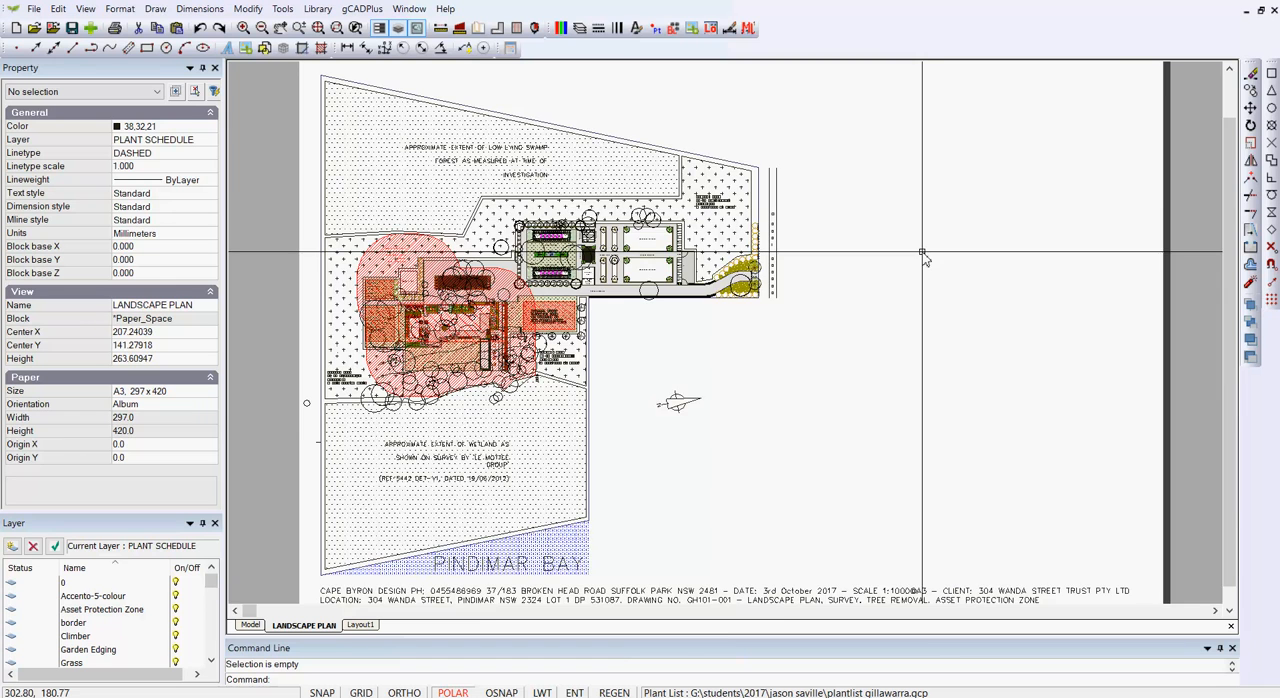
# Step: Load Capture.PNG from the Desktop into the Image Manager as a raster image for the layout
pyautogui.scroll(5, 548, 339)
pyautogui.click(155, 10)
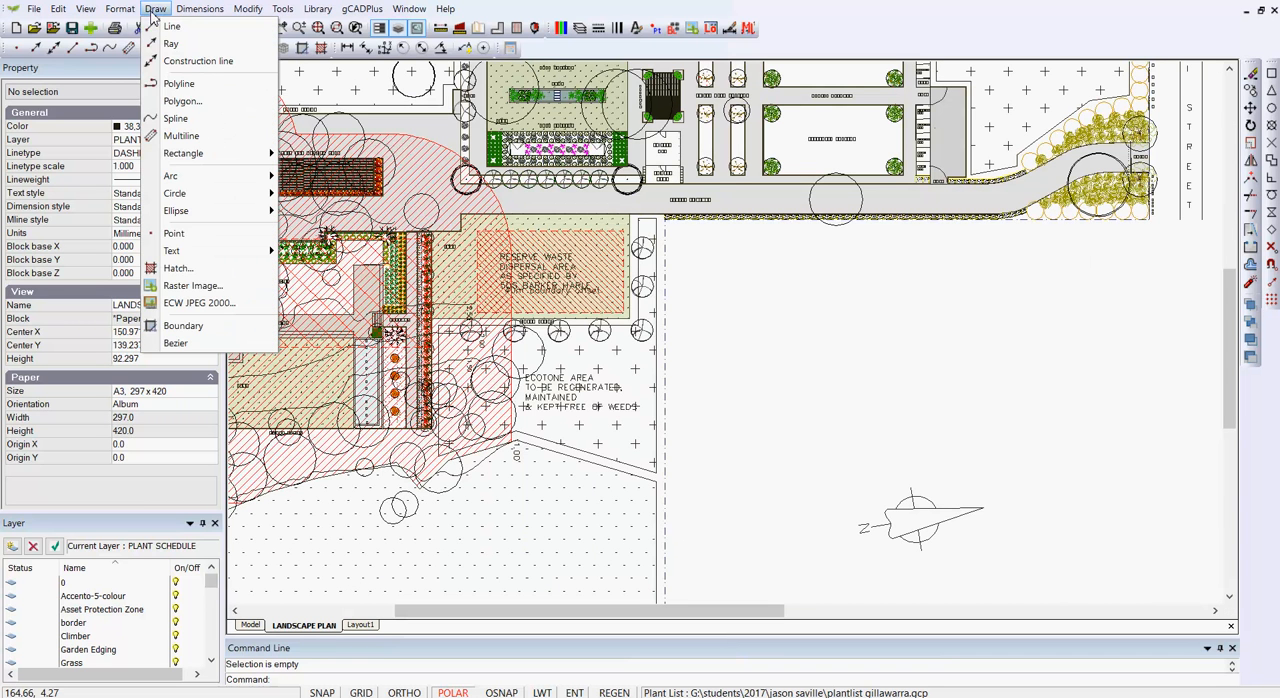
pyautogui.click(185, 287)
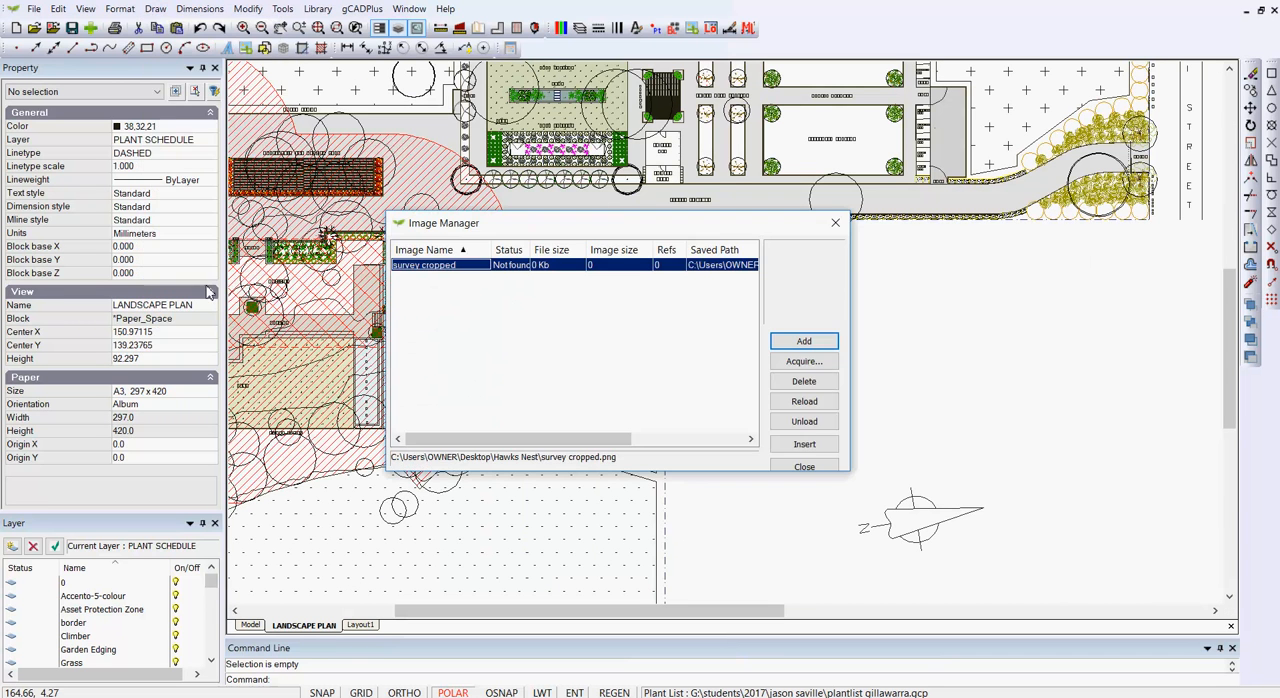
pyautogui.click(806, 343)
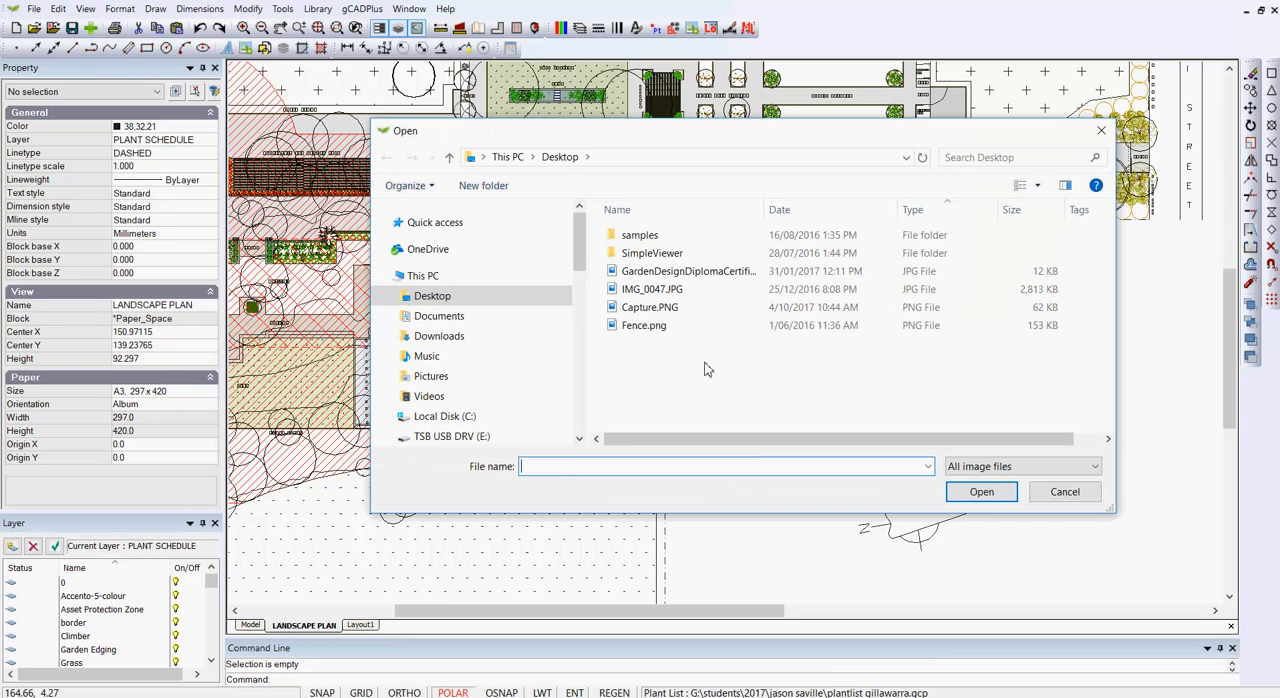
pyautogui.click(620, 308)
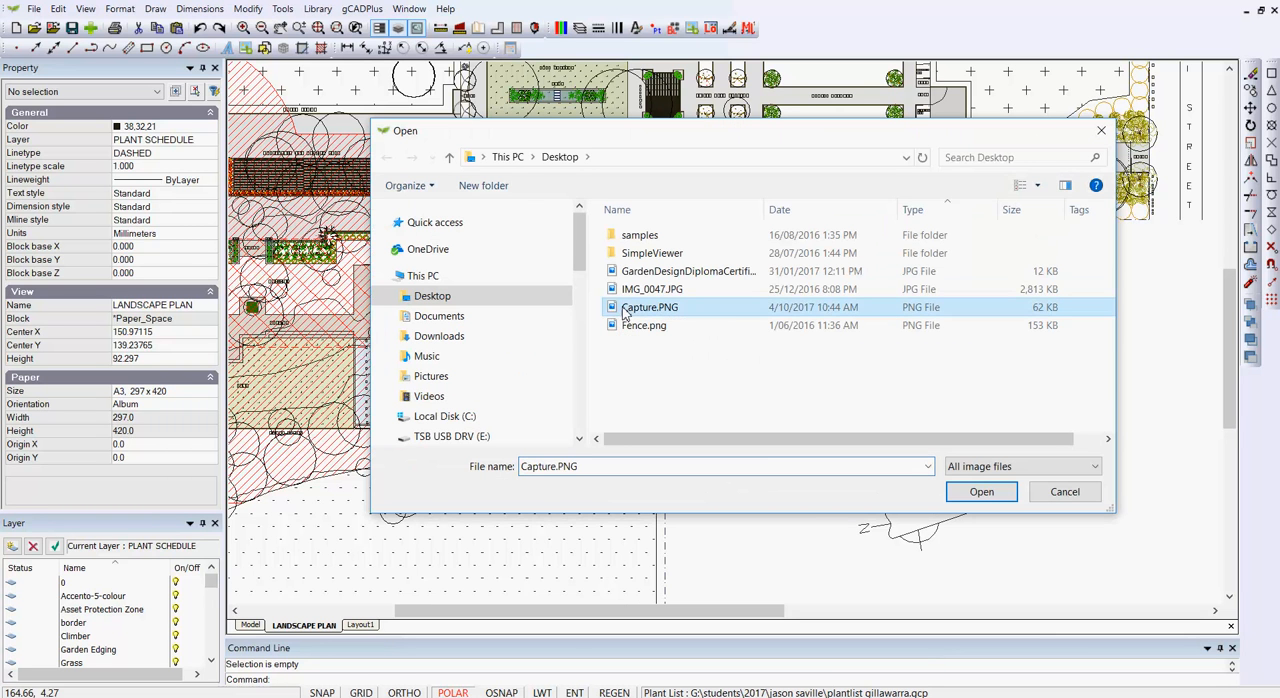
pyautogui.click(972, 489)
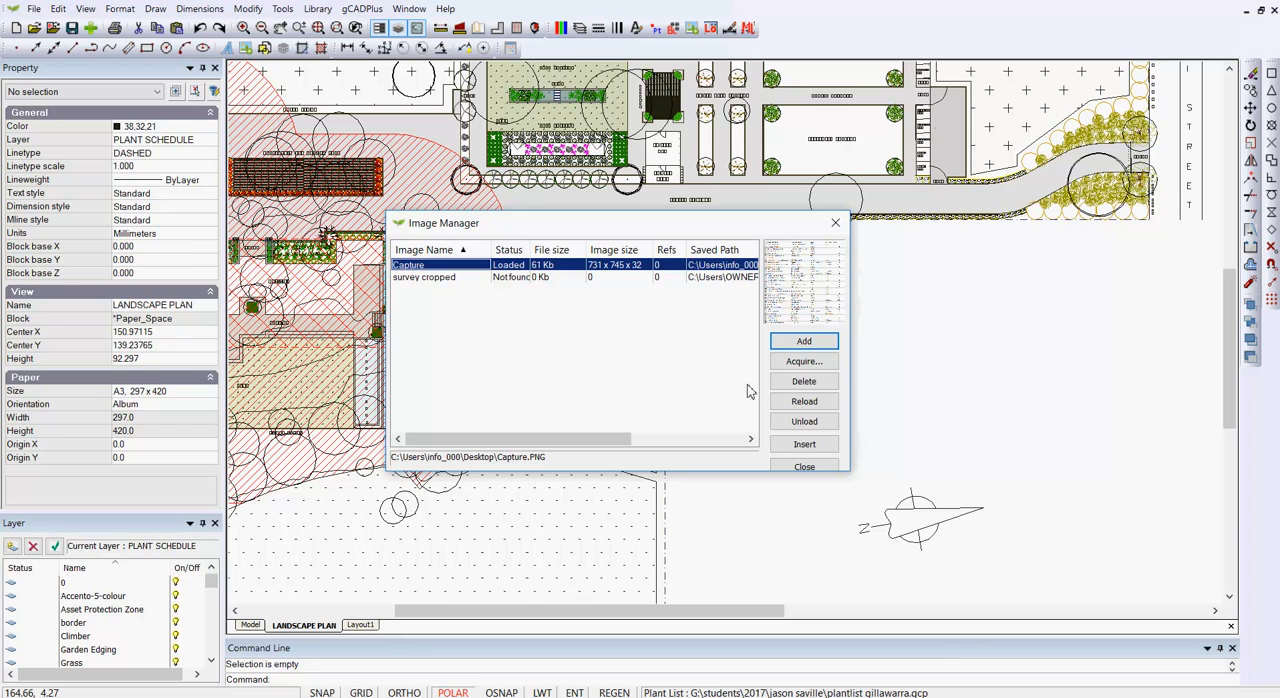
# Step: Insert the Capture image on screen below the gravel driveway at about X 148, Y 113, about 42.6 by 43.4 mm in size
pyautogui.click(808, 444)
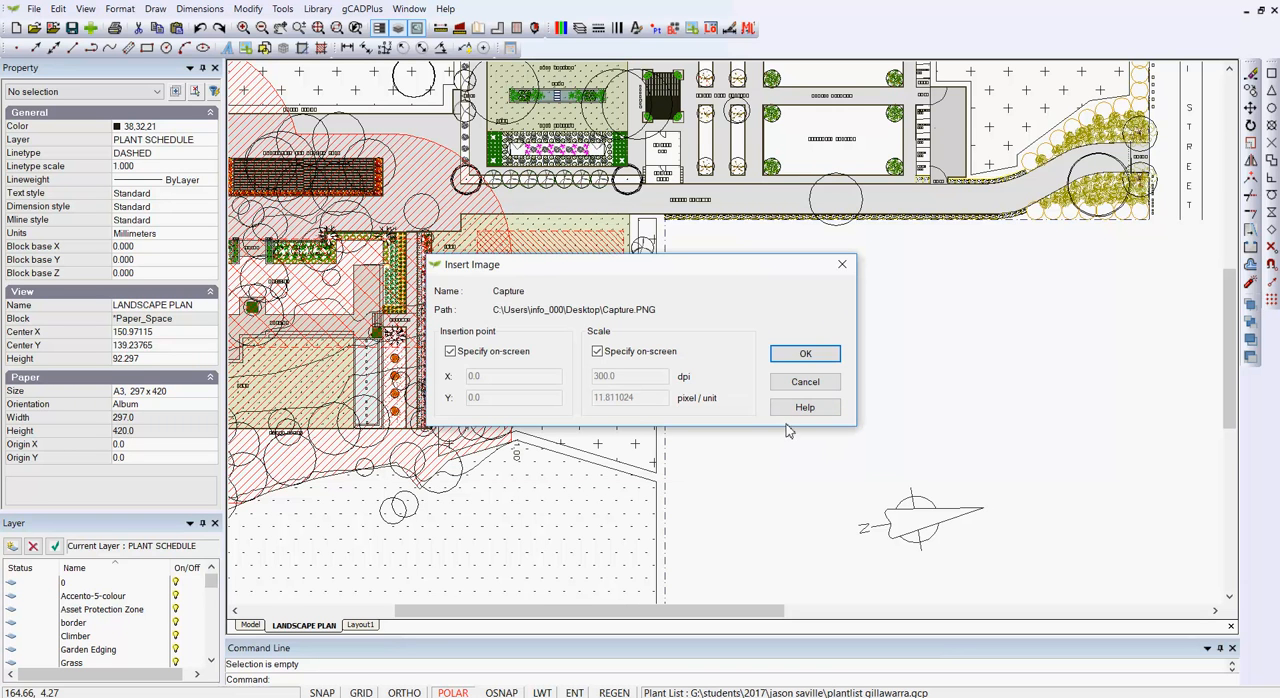
pyautogui.click(805, 354)
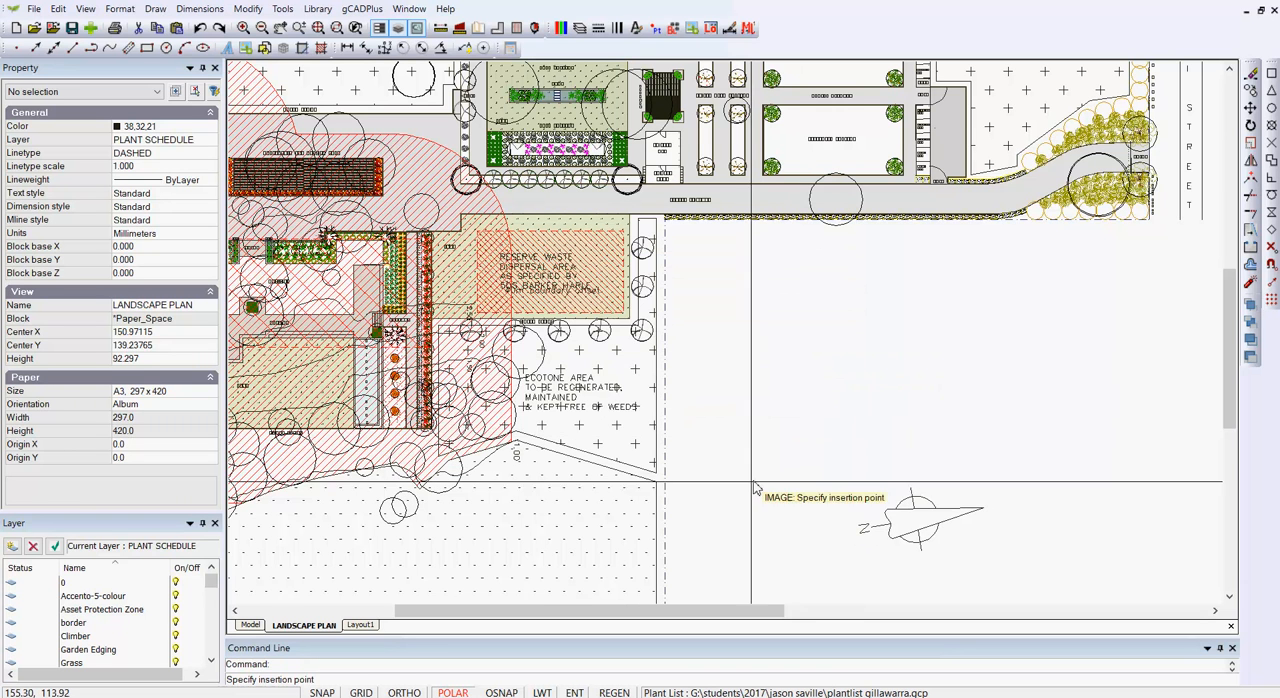
pyautogui.click(709, 491)
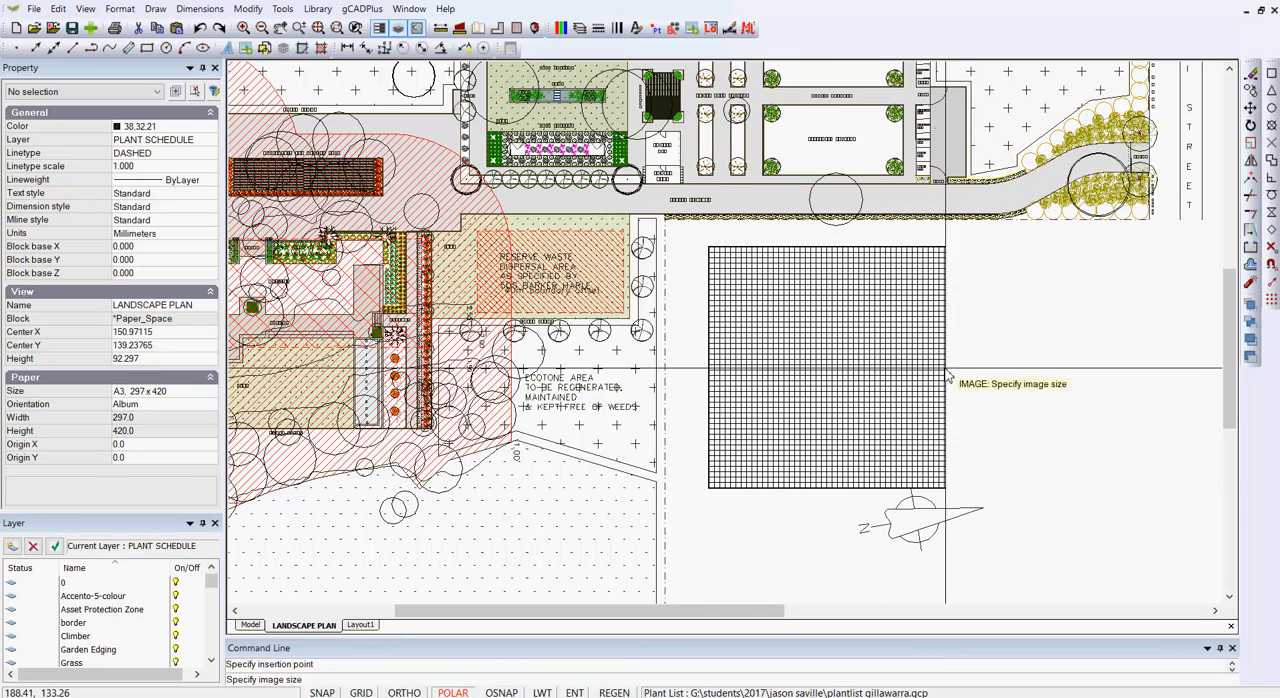
pyautogui.click(843, 436)
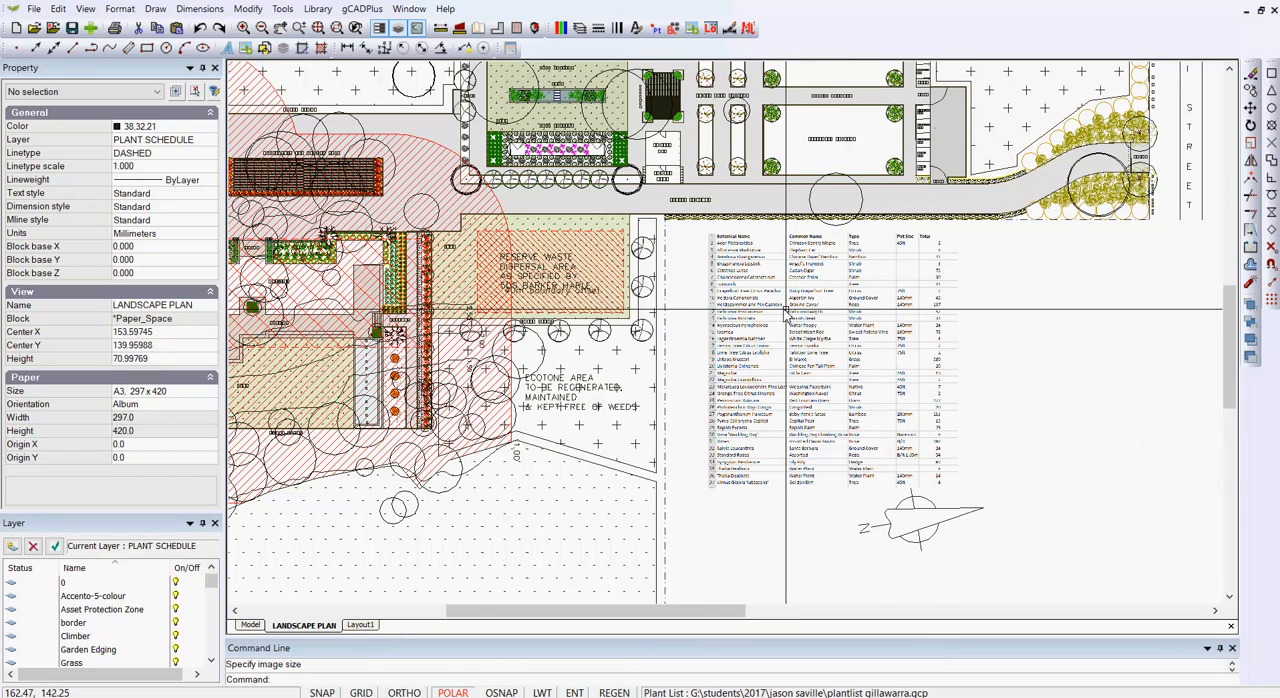
# Step: Examine the inserted plant list's legibility and its size and position relative to the surrounding landscape plan
pyautogui.scroll(2, 784, 310)
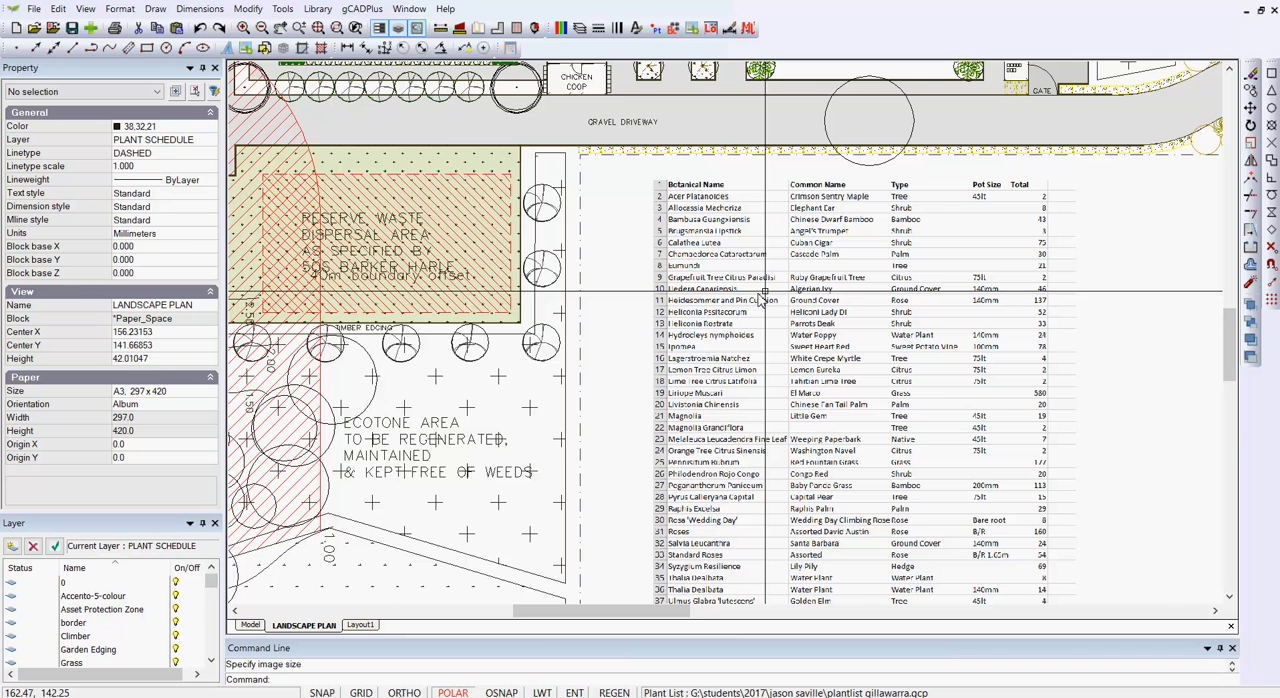
pyautogui.scroll(1, 757, 295)
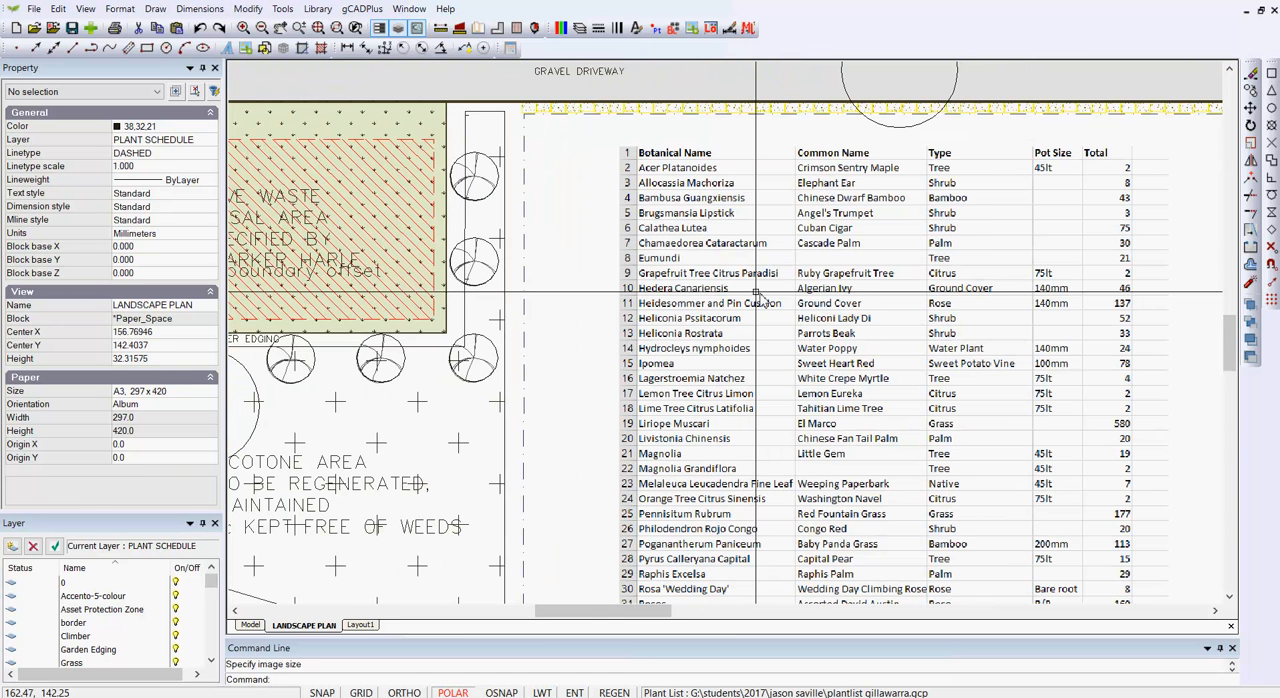
pyautogui.scroll(1, 757, 295)
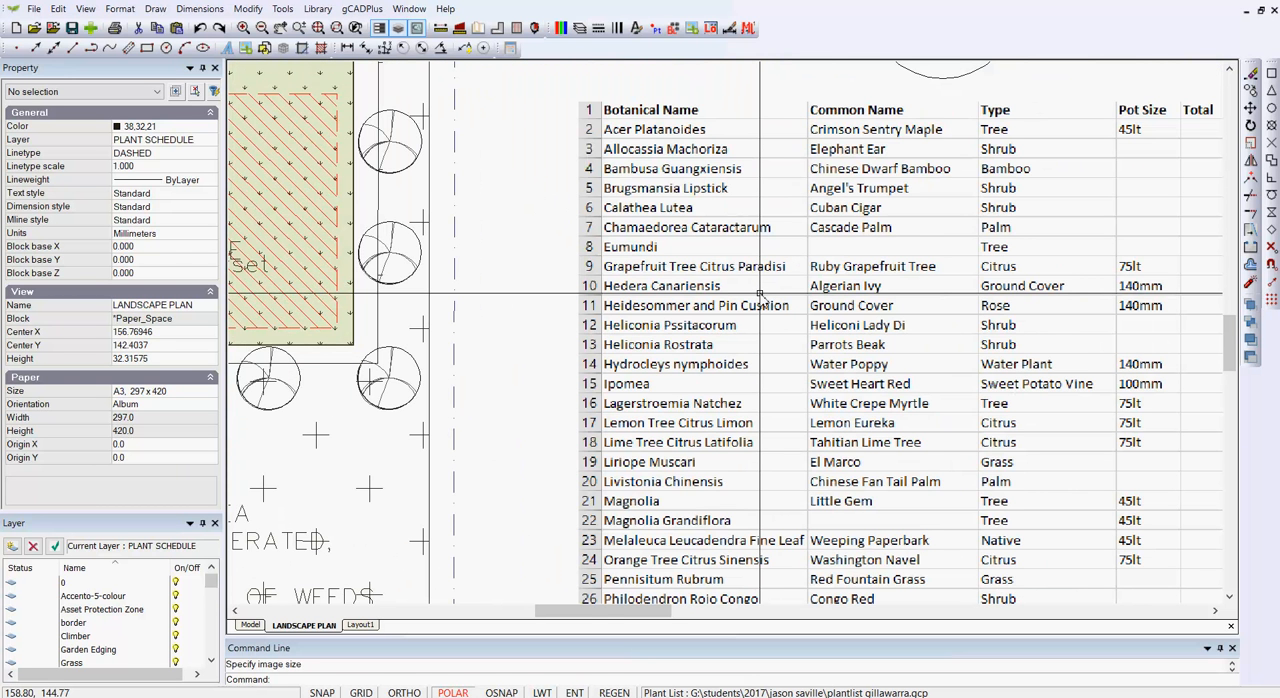
pyautogui.scroll(-1, 760, 296)
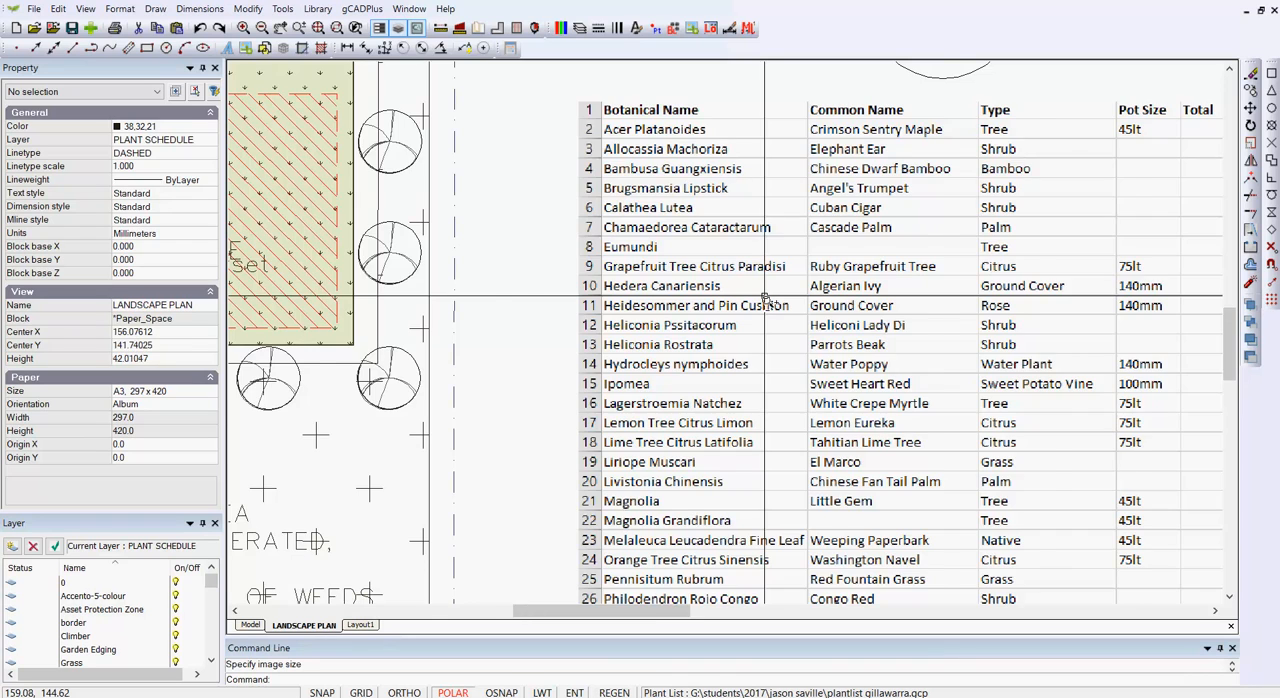
pyautogui.scroll(-3, 764, 300)
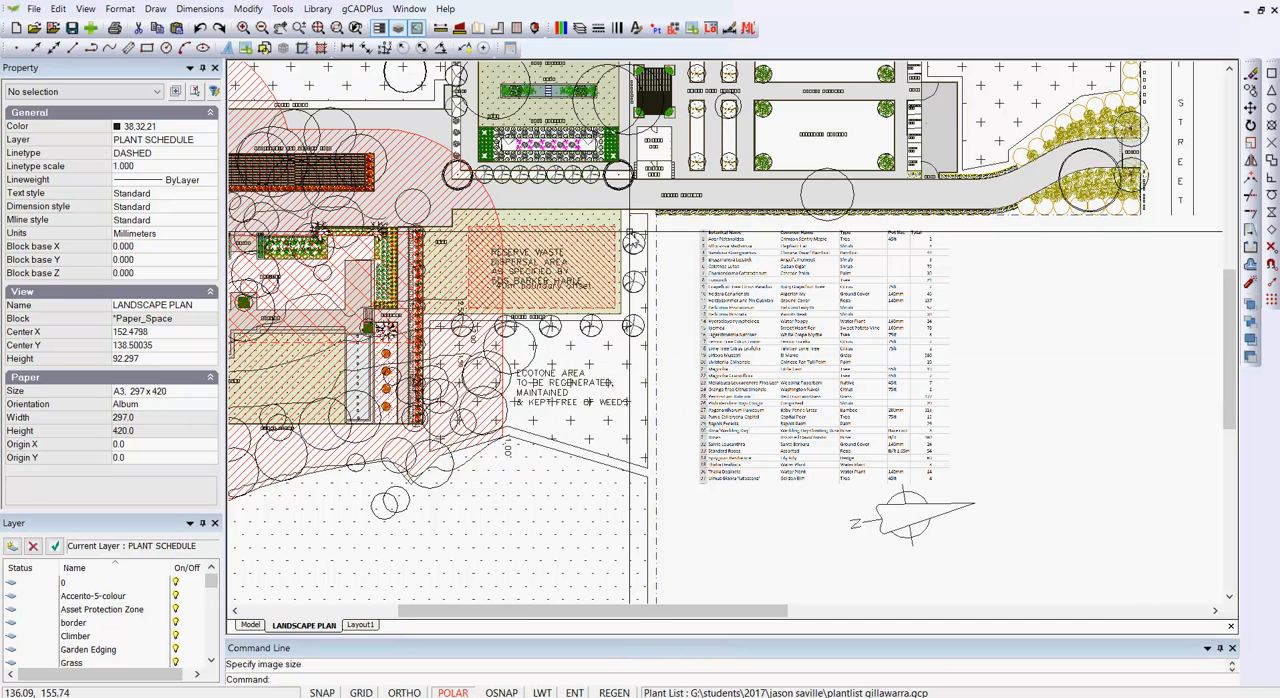
pyautogui.scroll(2, 680, 162)
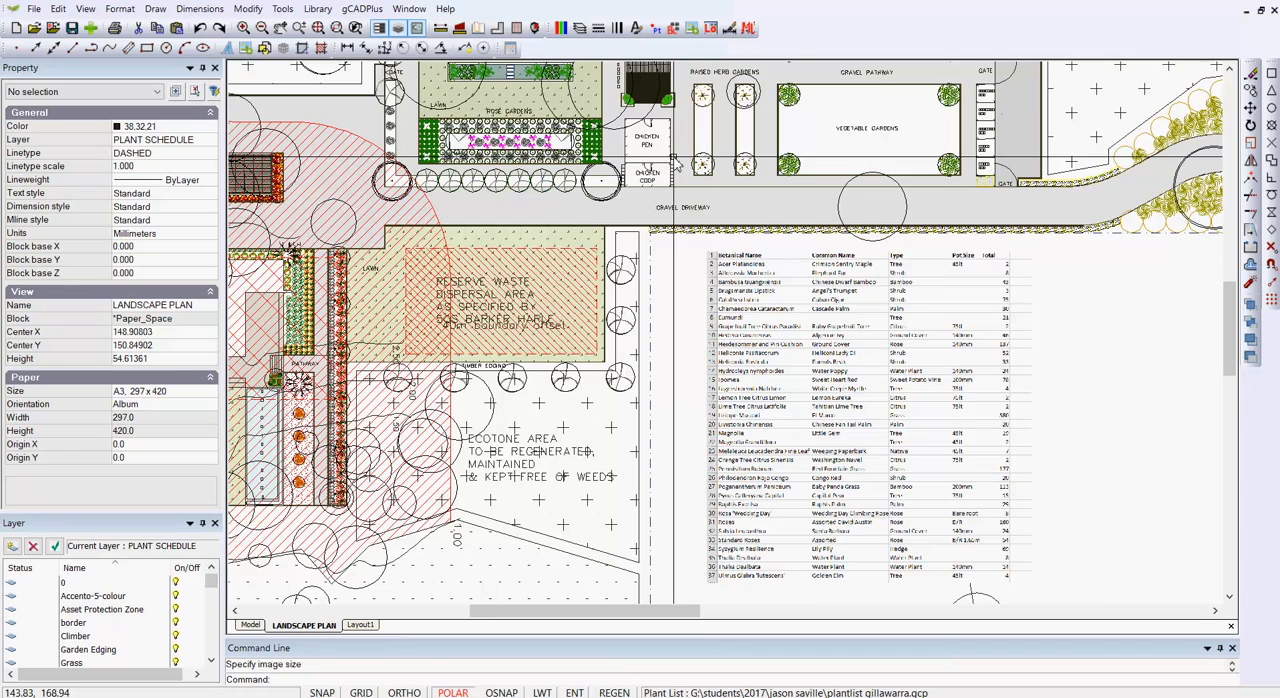
pyautogui.scroll(1, 678, 168)
pyautogui.scroll(1, 600, 204)
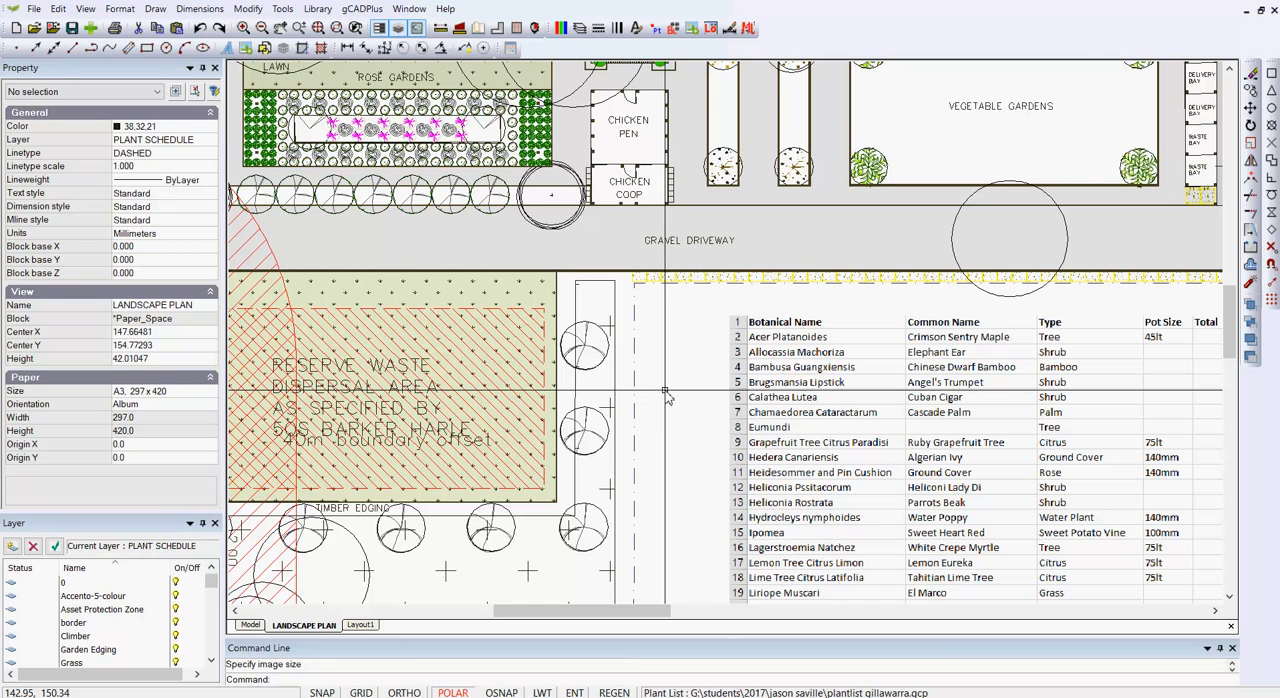
pyautogui.scroll(-1, 670, 409)
pyautogui.scroll(-4, 670, 412)
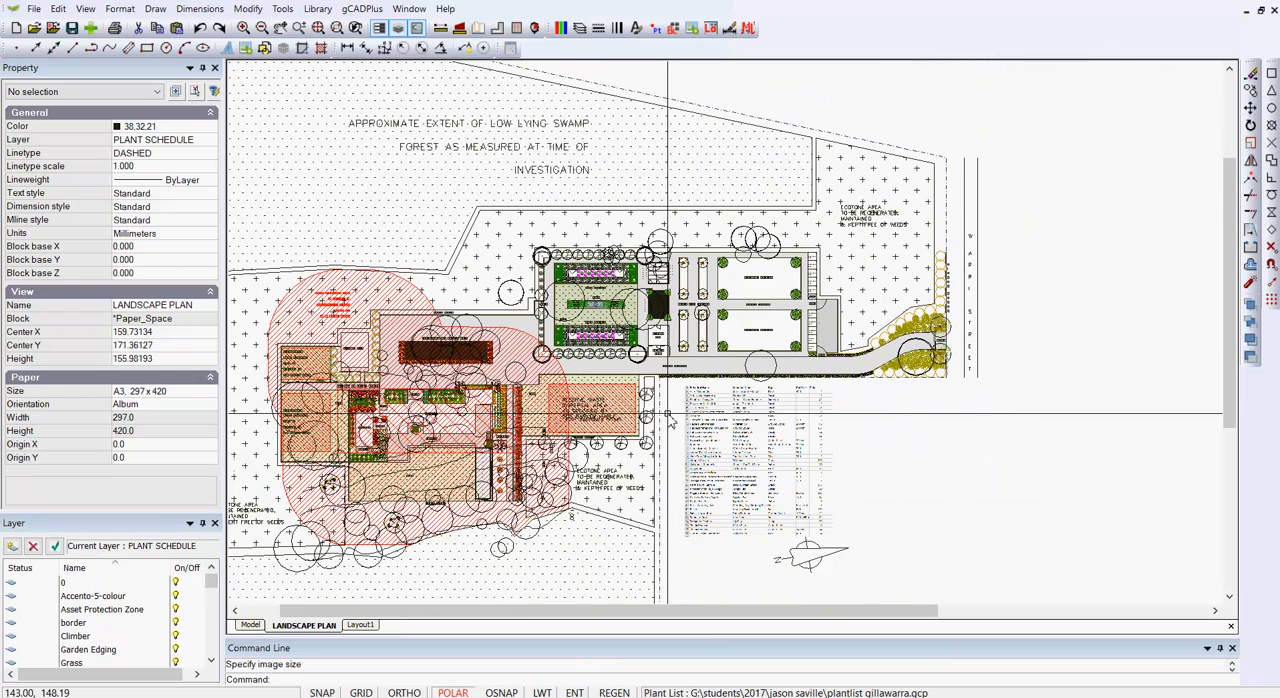
# Step: In model space, move the north arrow block straight down, clear of the plant list, to about X 175651, Y -22300
pyautogui.click(250, 625)
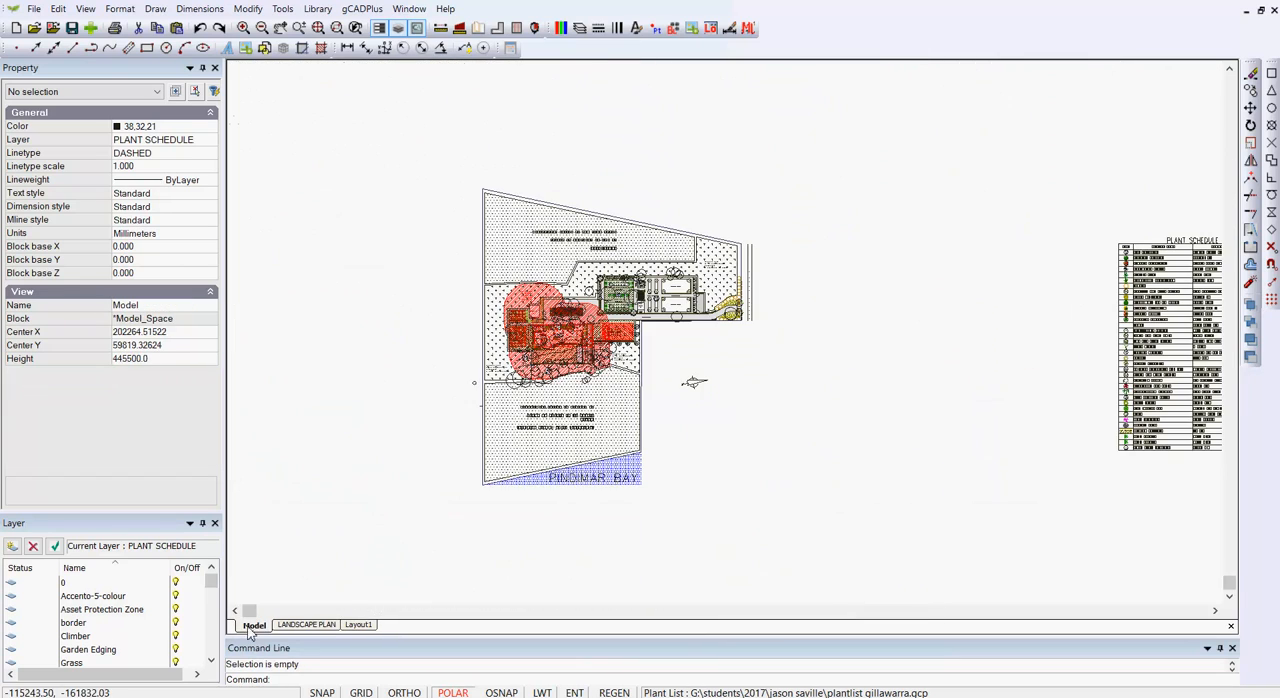
pyautogui.scroll(4, 714, 423)
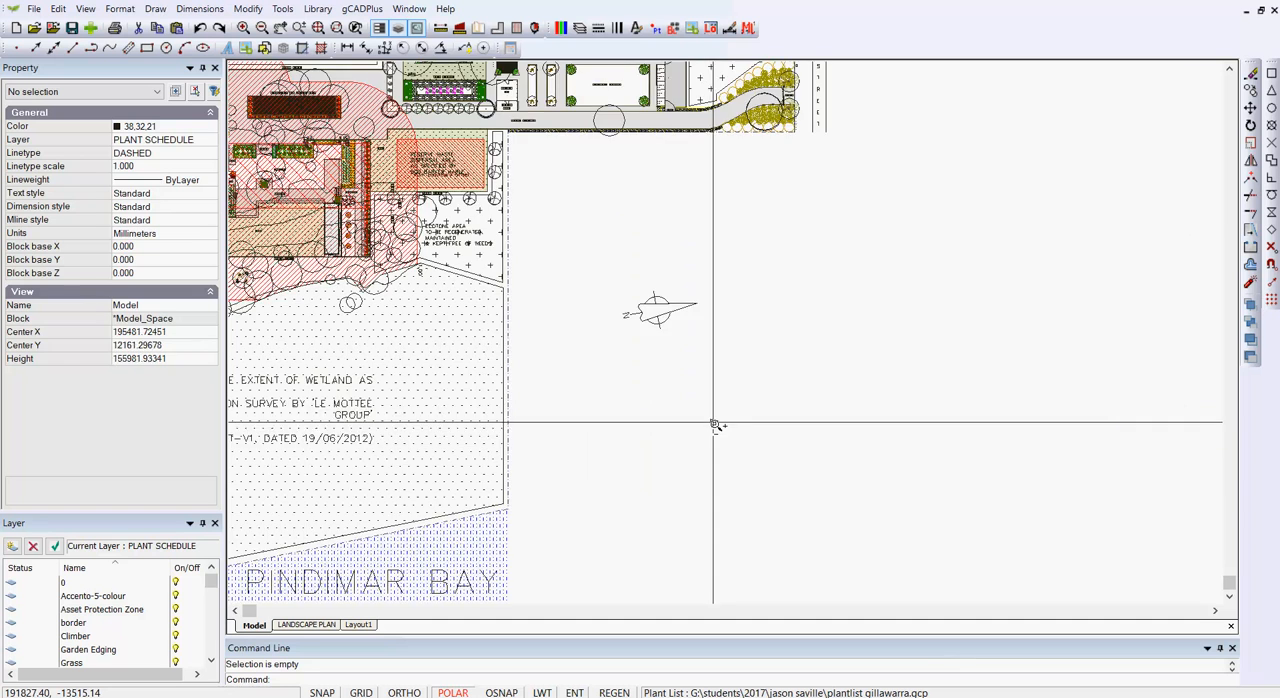
pyautogui.scroll(1, 705, 408)
pyautogui.click(643, 290)
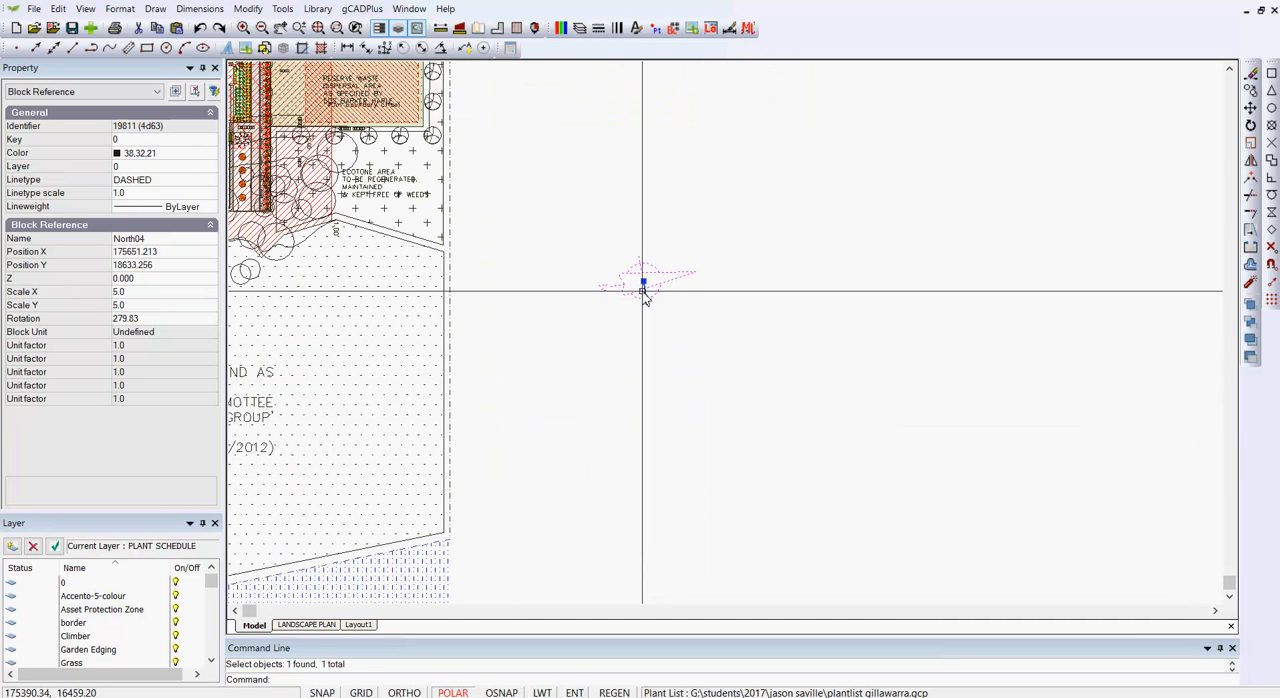
pyautogui.click(643, 284)
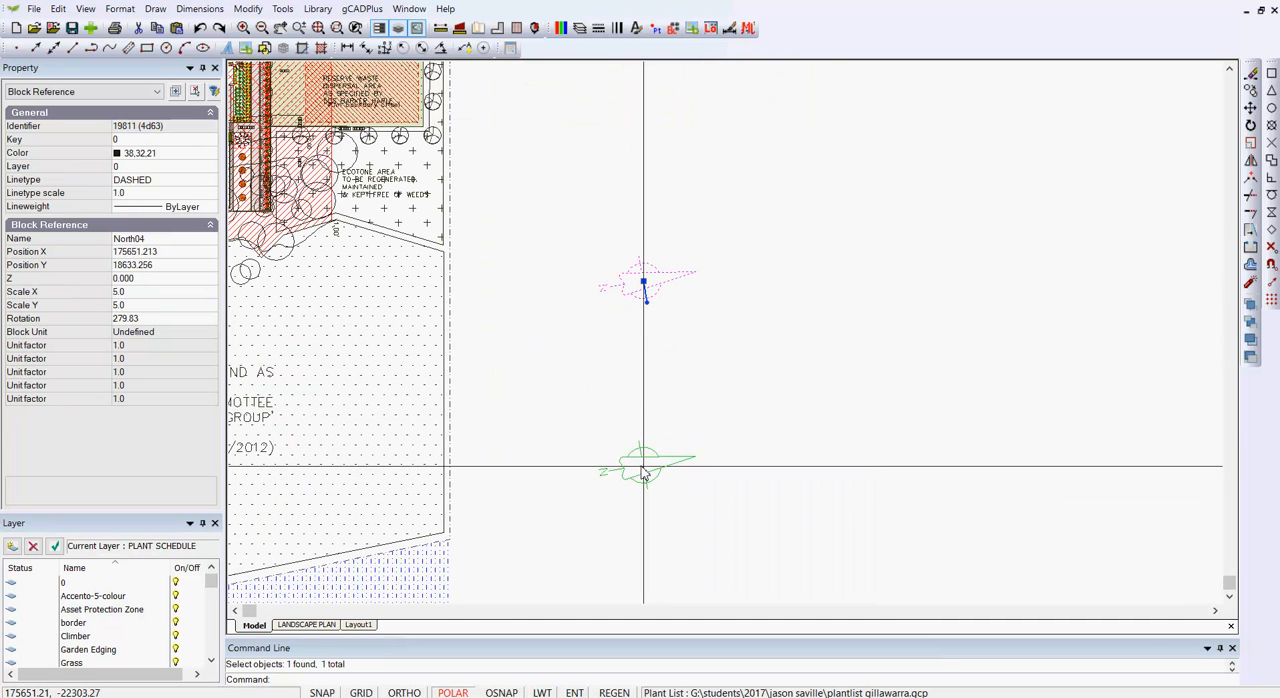
pyautogui.click(643, 473)
pyautogui.press('Escape')
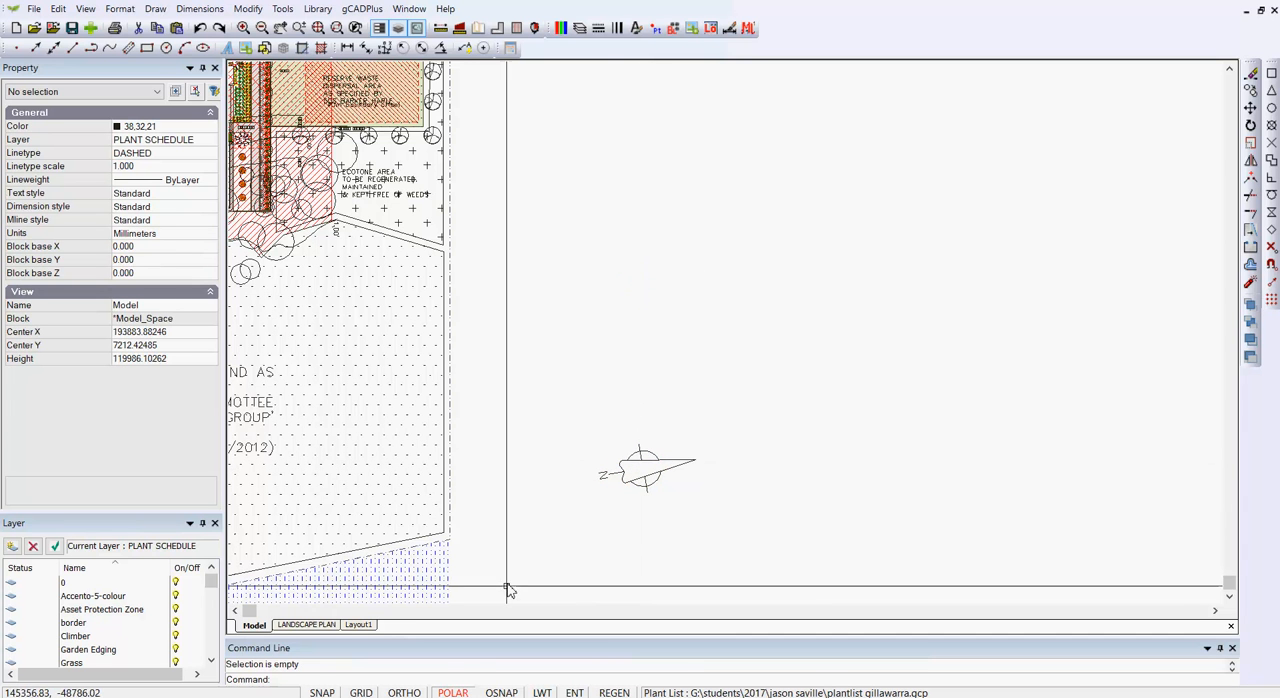
# Step: Return to the LANDSCAPE PLAN layout and enlarge the plant list image from its lower-right corner to about 48.1 by 49.0 mm
pyautogui.click(310, 625)
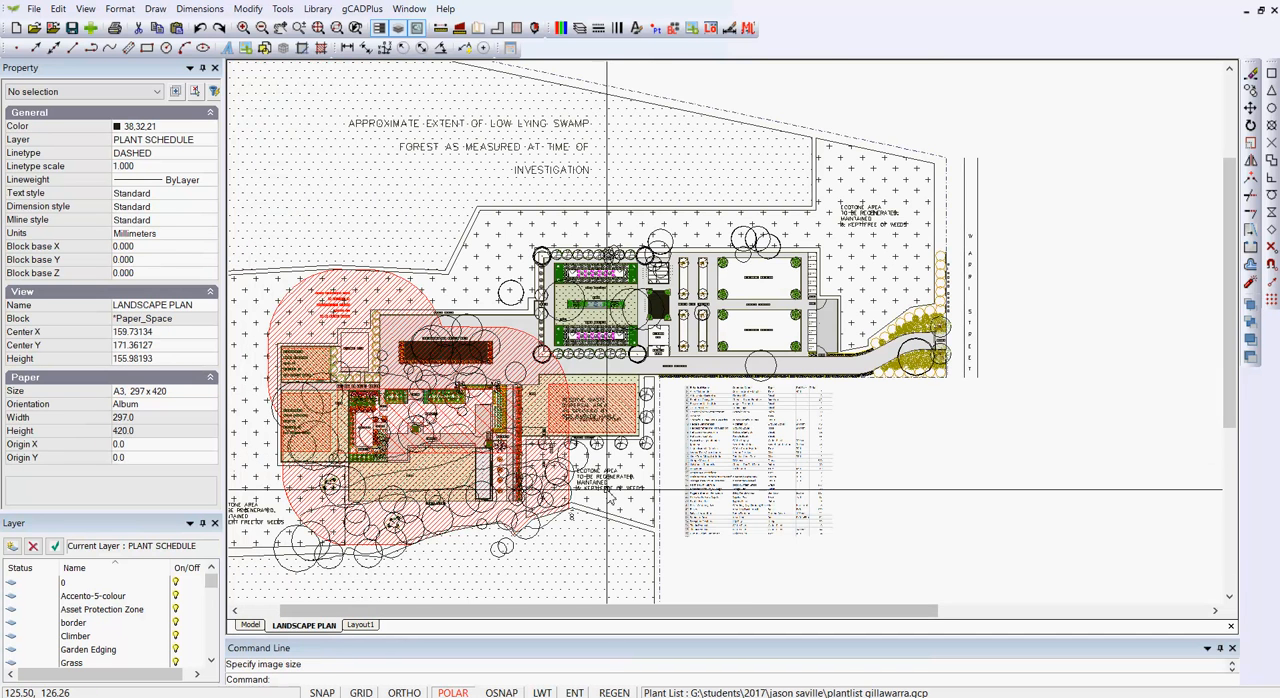
pyautogui.click(743, 459)
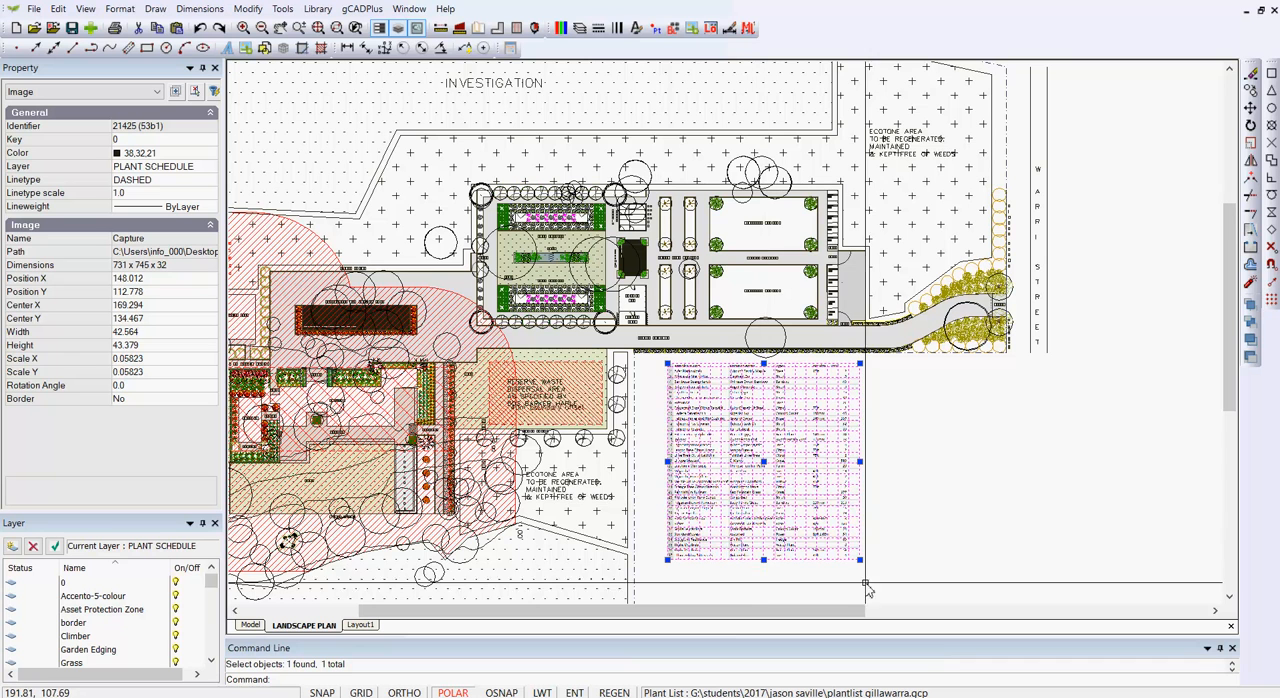
pyautogui.click(860, 560)
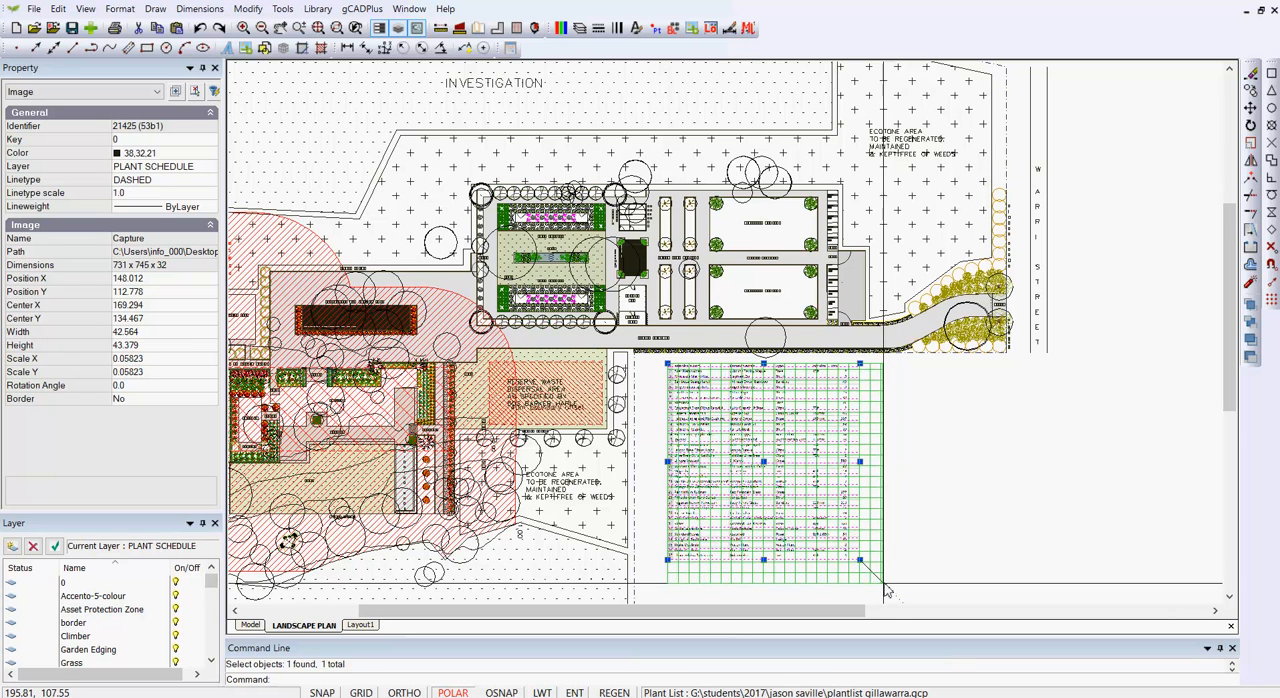
pyautogui.click(885, 588)
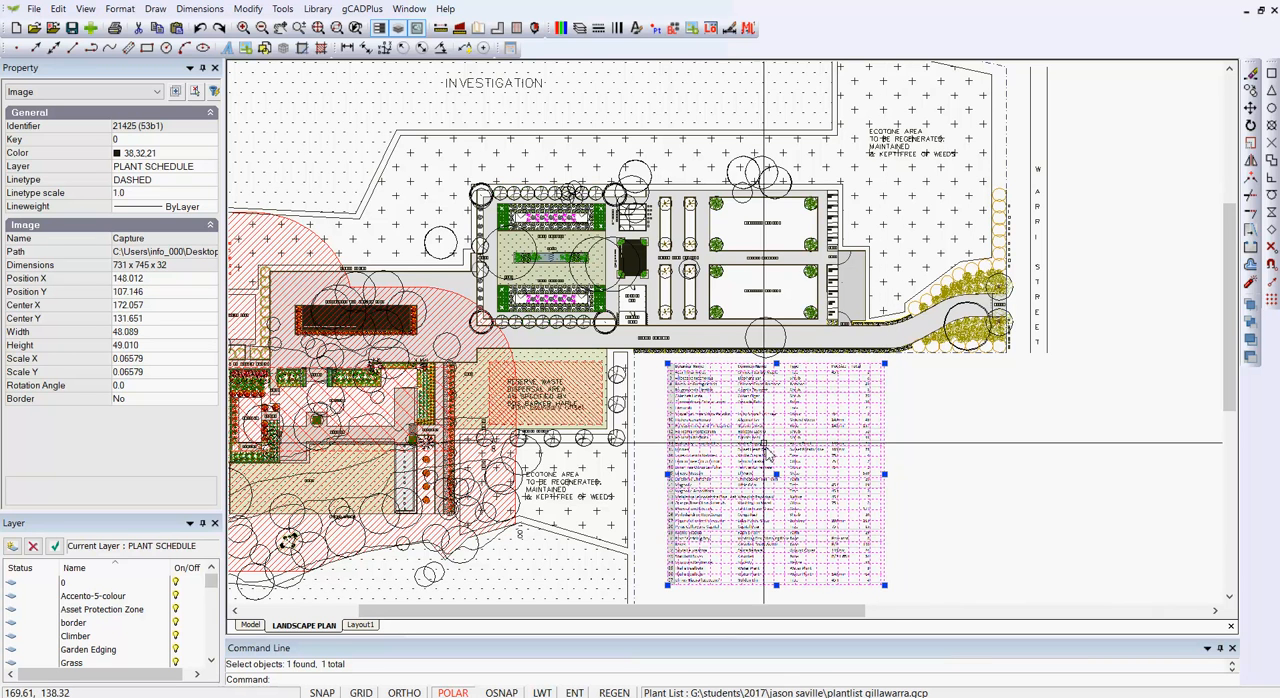
pyautogui.press('Escape')
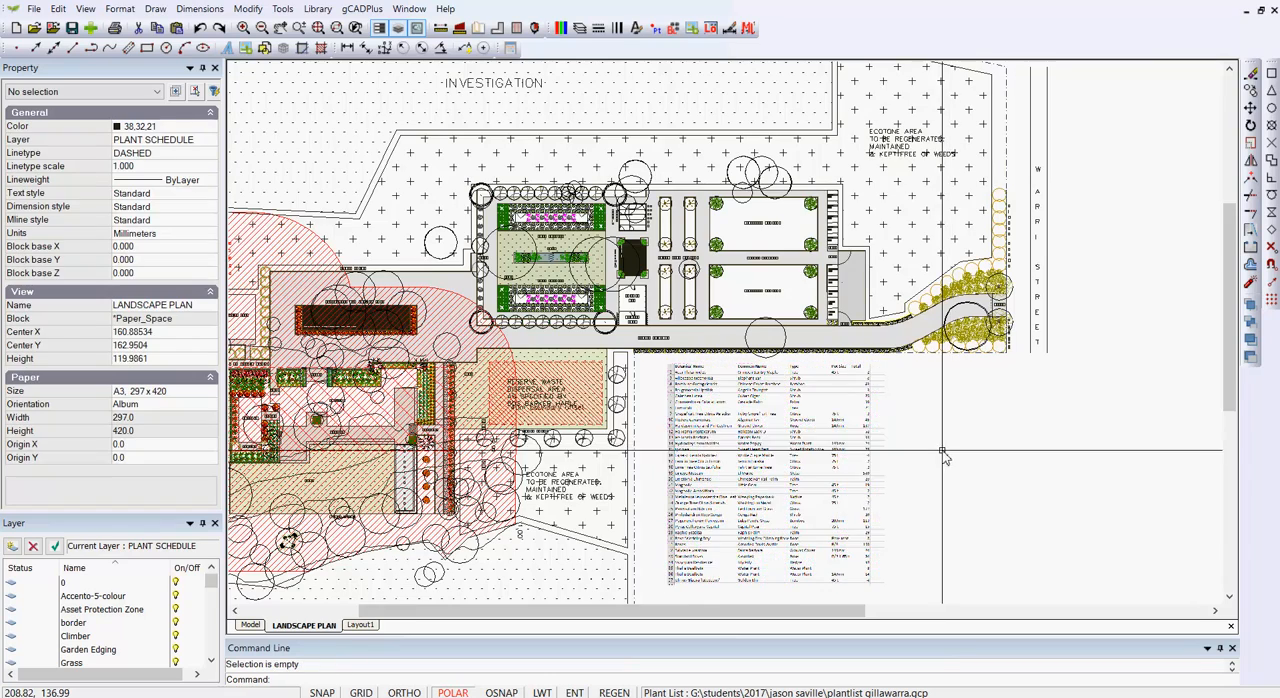
# Step: Examine the enlarged plant list's text for legibility, from the header row down through the lower entries
pyautogui.scroll(2, 708, 395)
pyautogui.scroll(1, 708, 394)
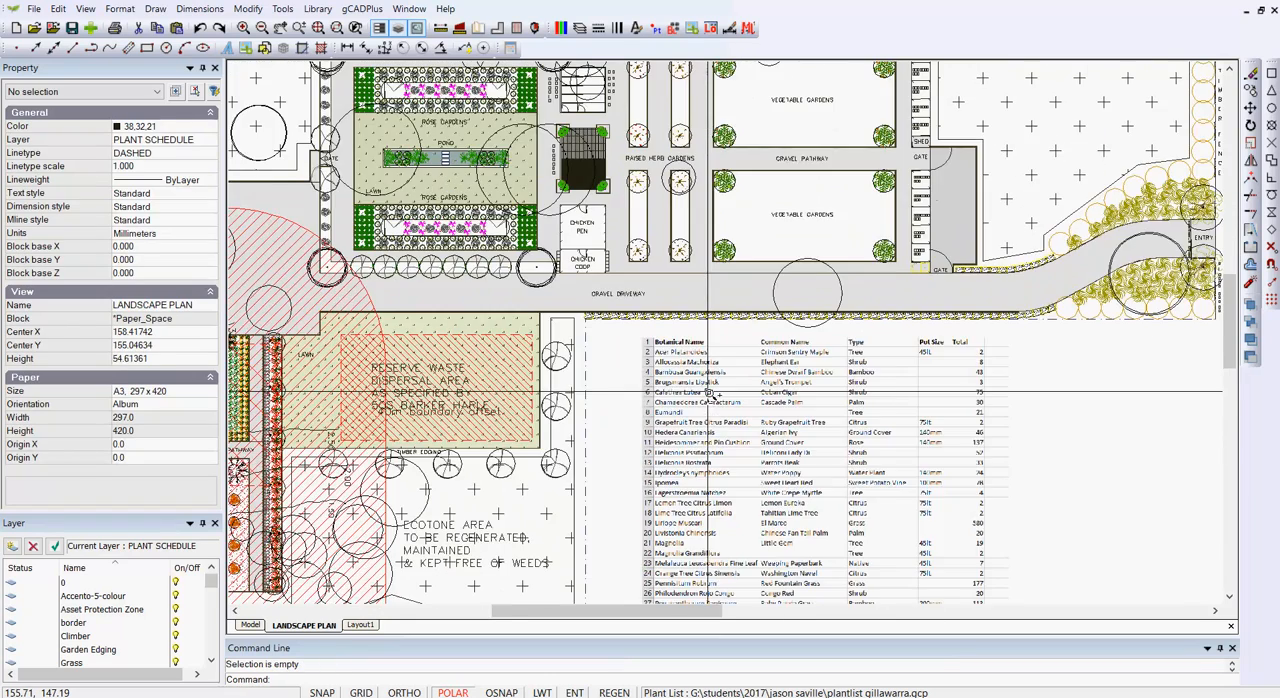
pyautogui.scroll(1, 708, 394)
pyautogui.scroll(1, 706, 391)
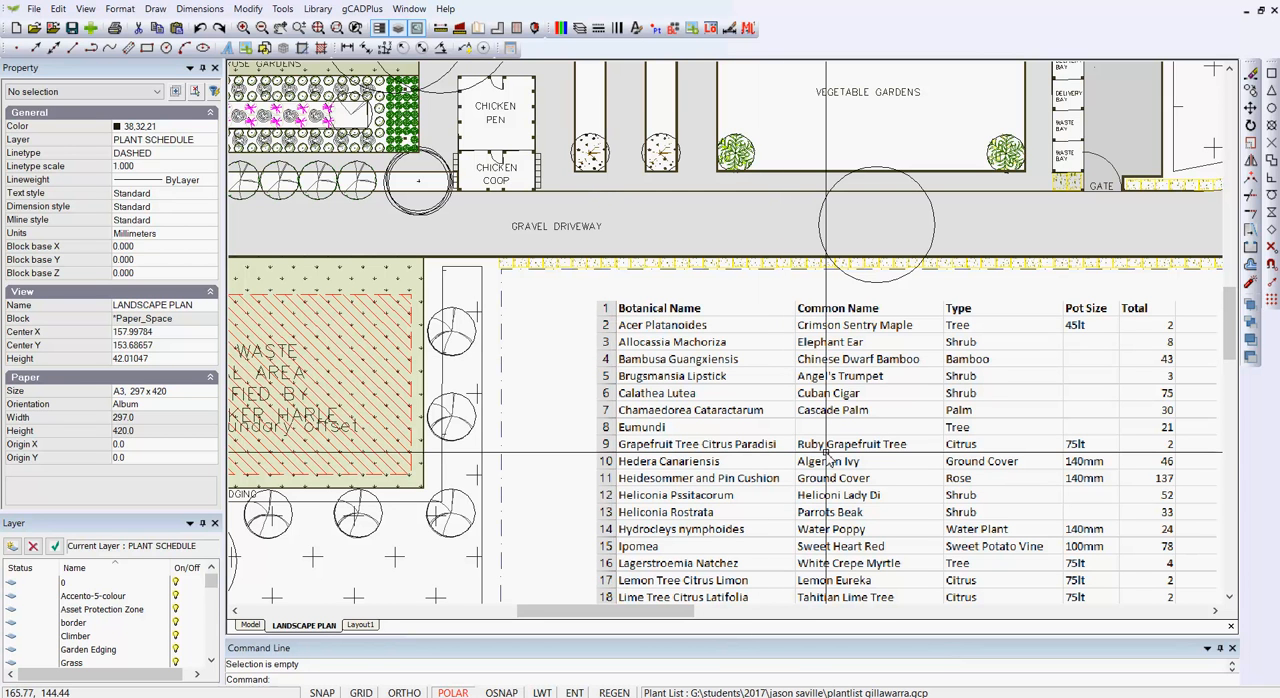
pyautogui.moveTo(826, 454); pyautogui.dragTo(686, 302, button='middle')
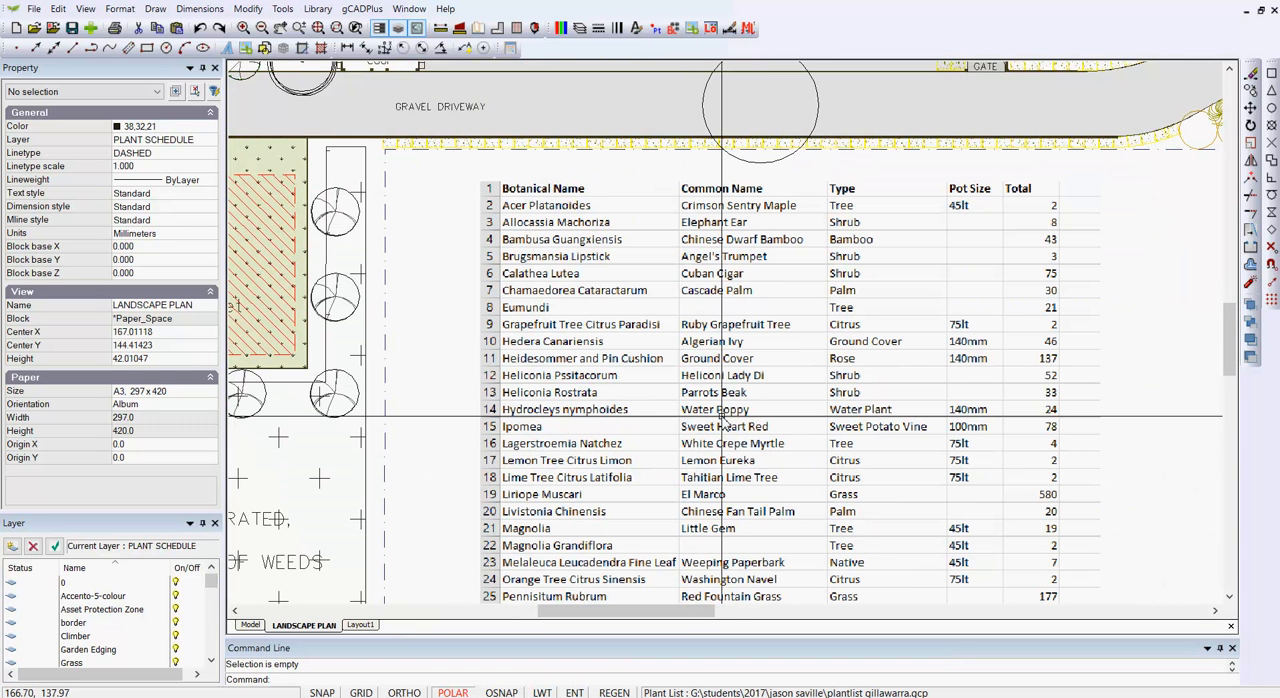
pyautogui.scroll(-2, 721, 418)
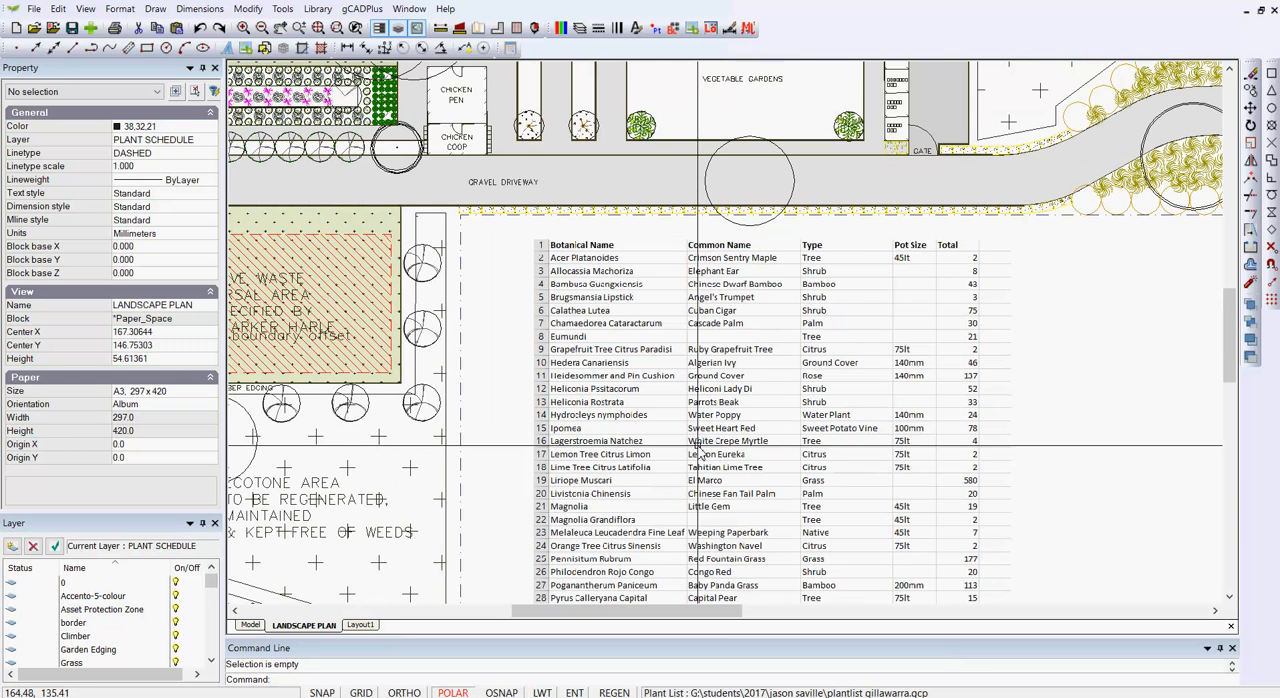
pyautogui.moveTo(674, 362); pyautogui.dragTo(652, 293, button='middle')
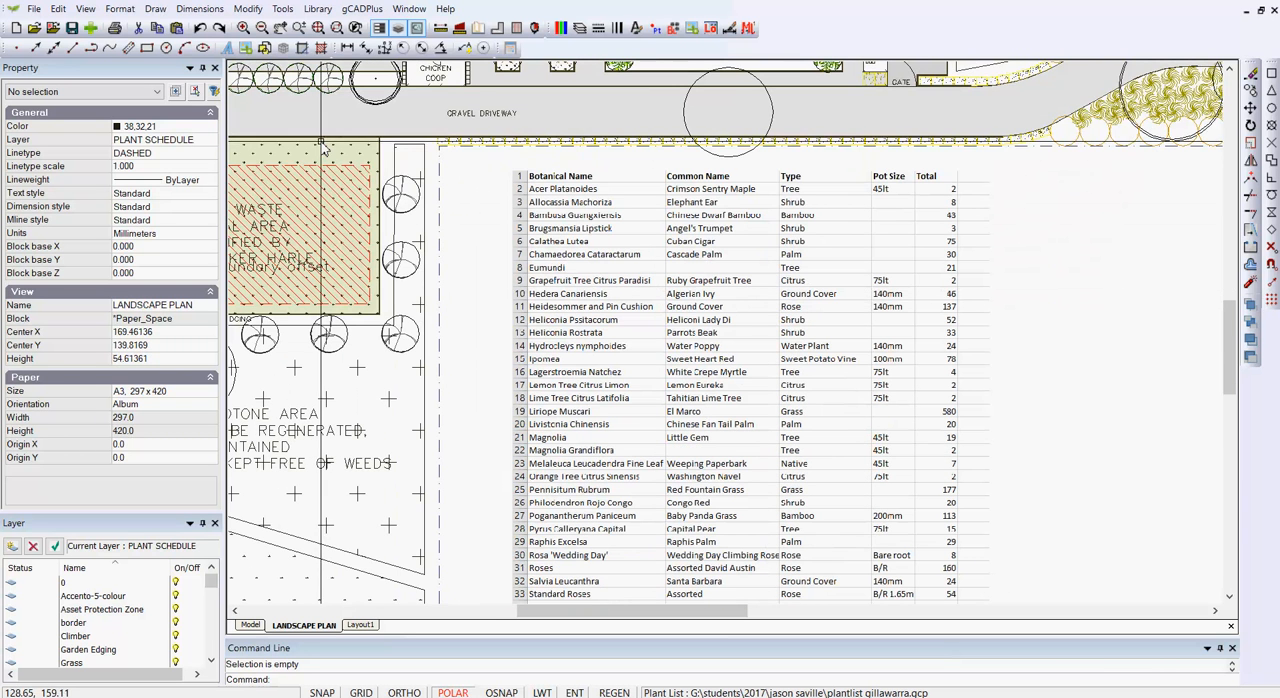
# Step: Draw a two-point rectangle about 1.8 by 49.6 mm over the row-number column along the plant list image's left edge
pyautogui.click(155, 8)
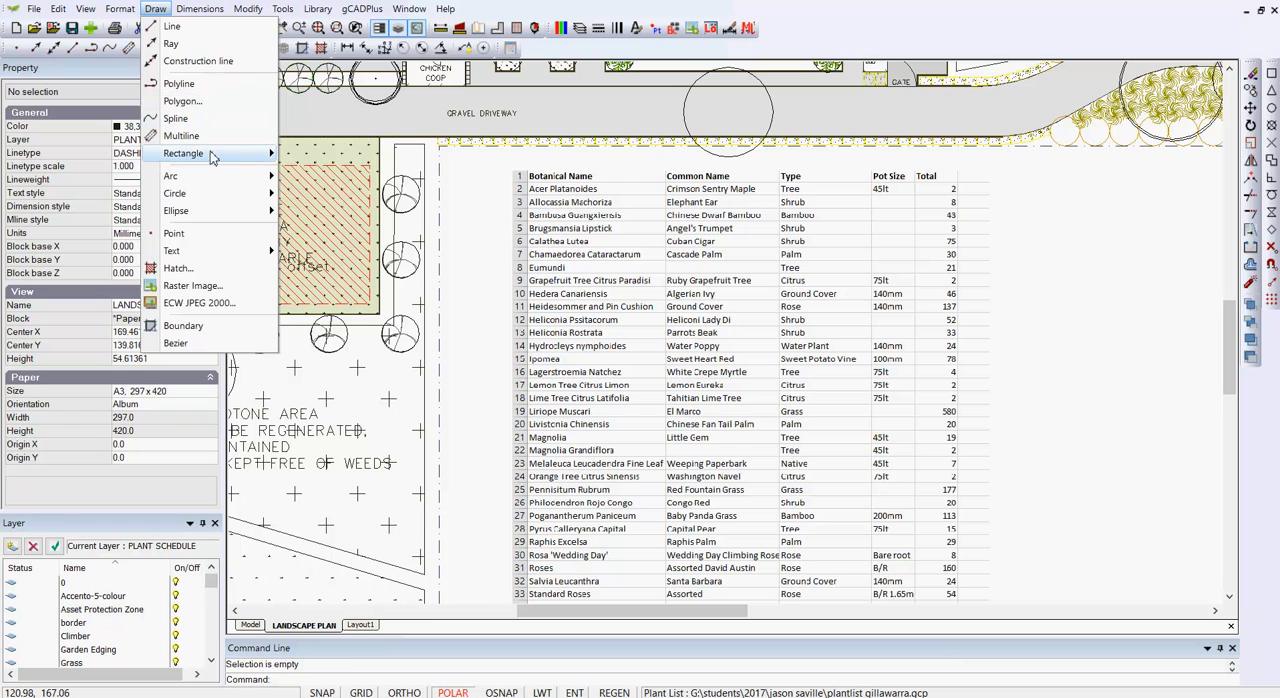
pyautogui.moveTo(214, 155)
pyautogui.click(316, 158)
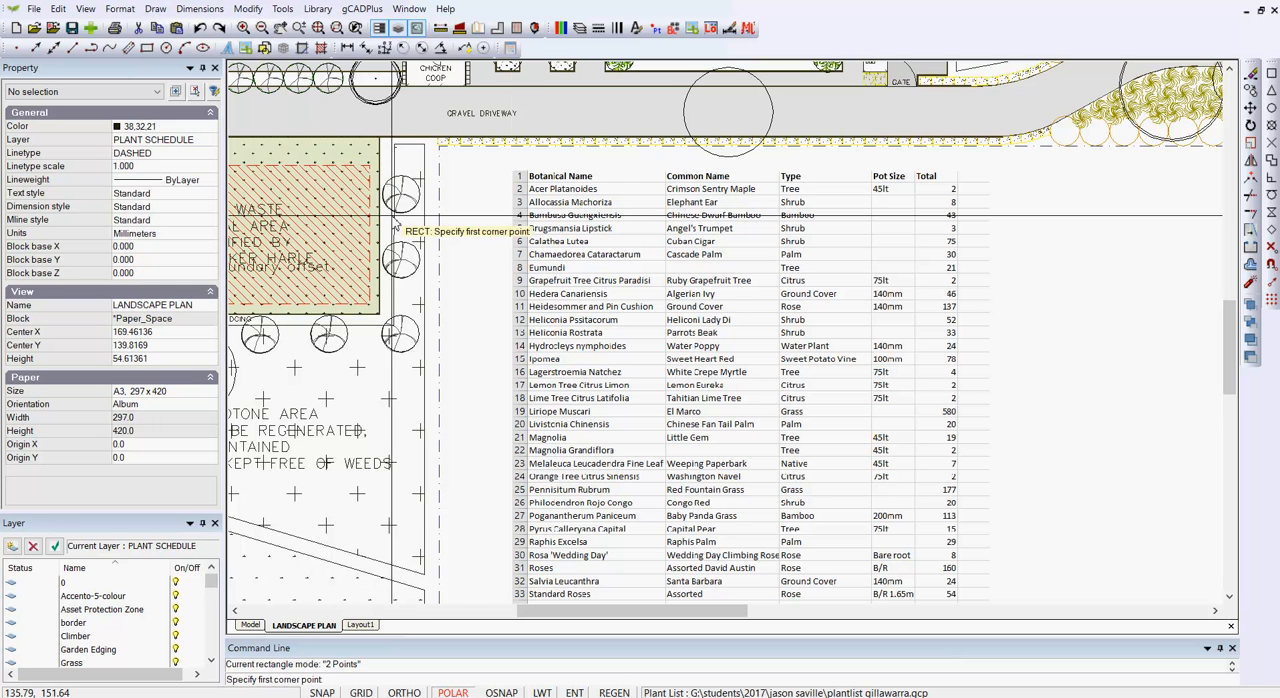
pyautogui.click(509, 168)
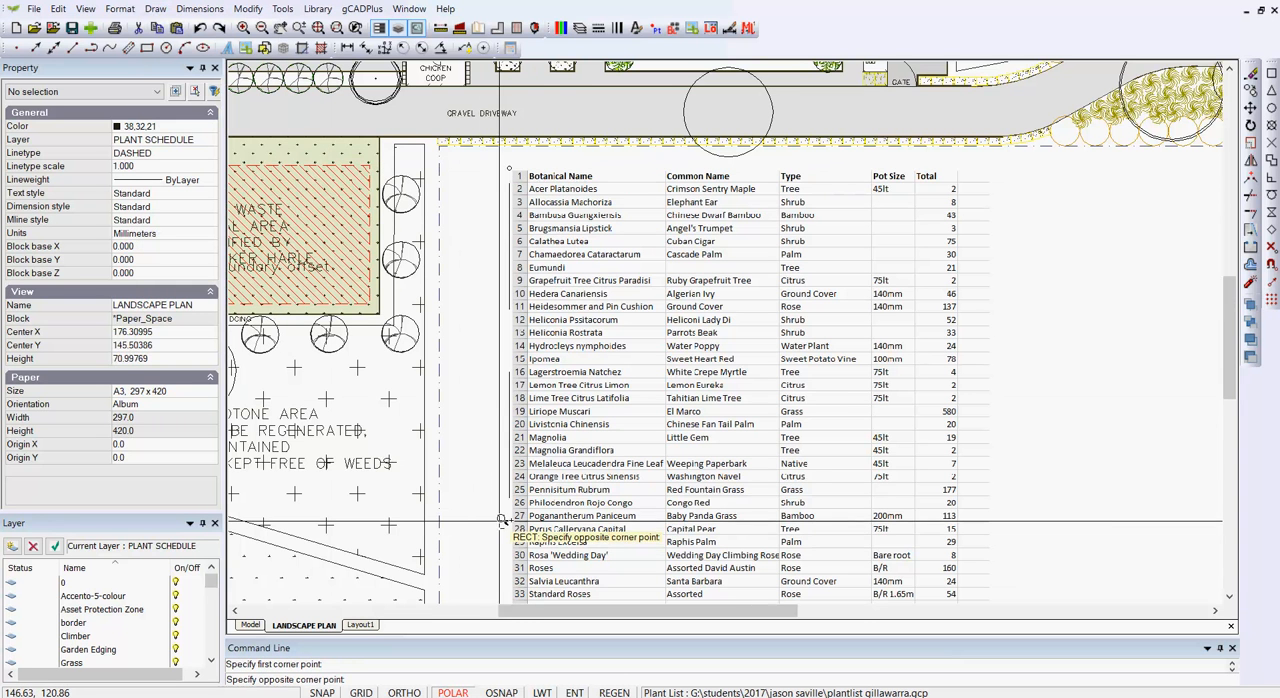
pyautogui.scroll(-5, 505, 533)
pyautogui.moveTo(537, 469); pyautogui.dragTo(531, 392, button='middle')
pyautogui.scroll(2, 511, 508)
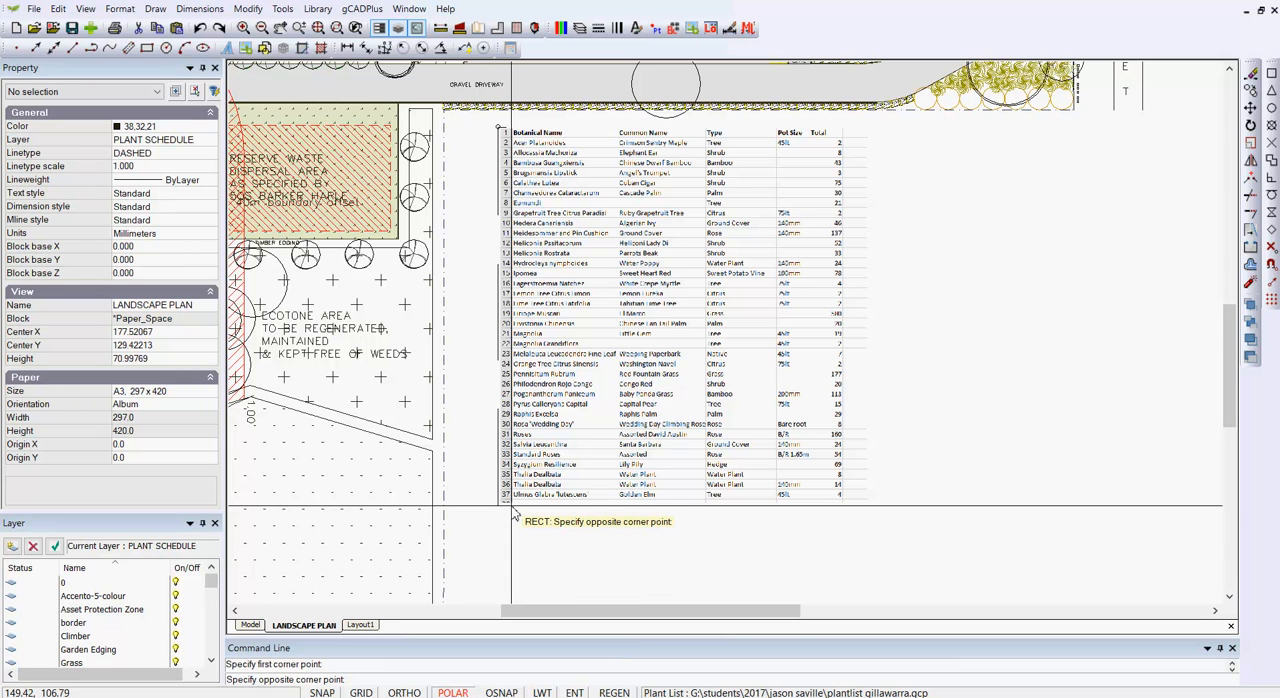
pyautogui.click(511, 505)
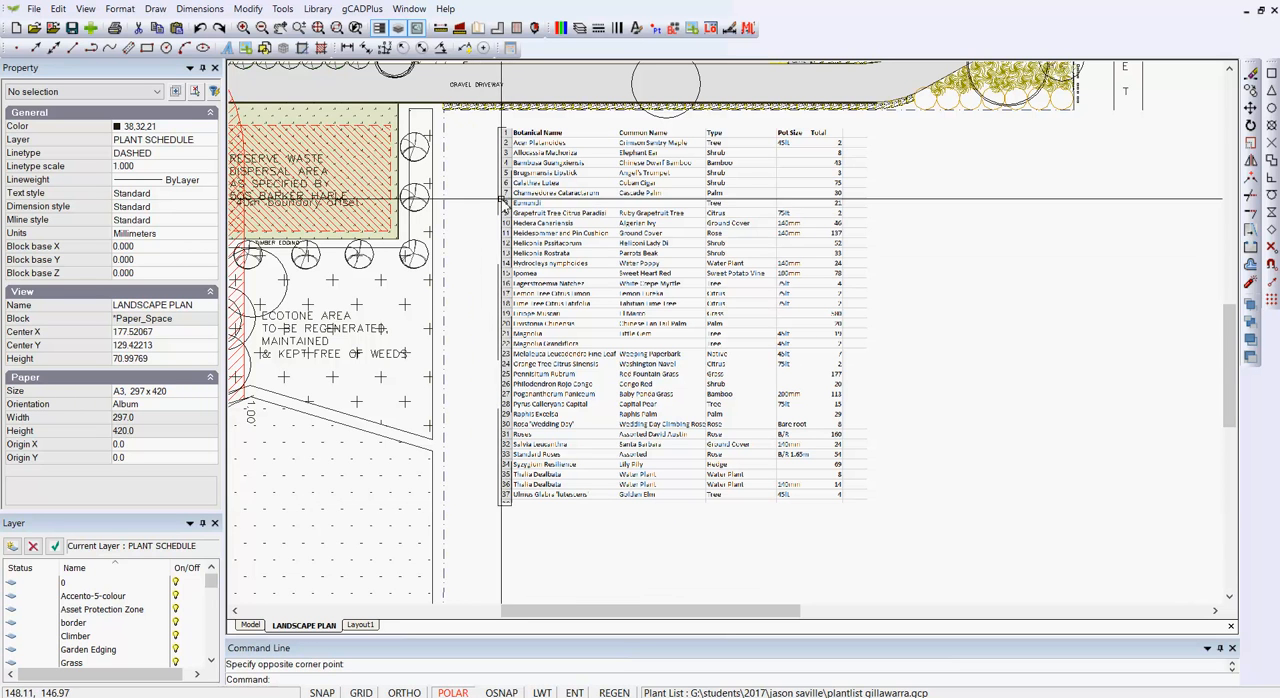
# Step: Set the linetype of the rectangle covering the row numbers to Continuous
pyautogui.click(502, 200)
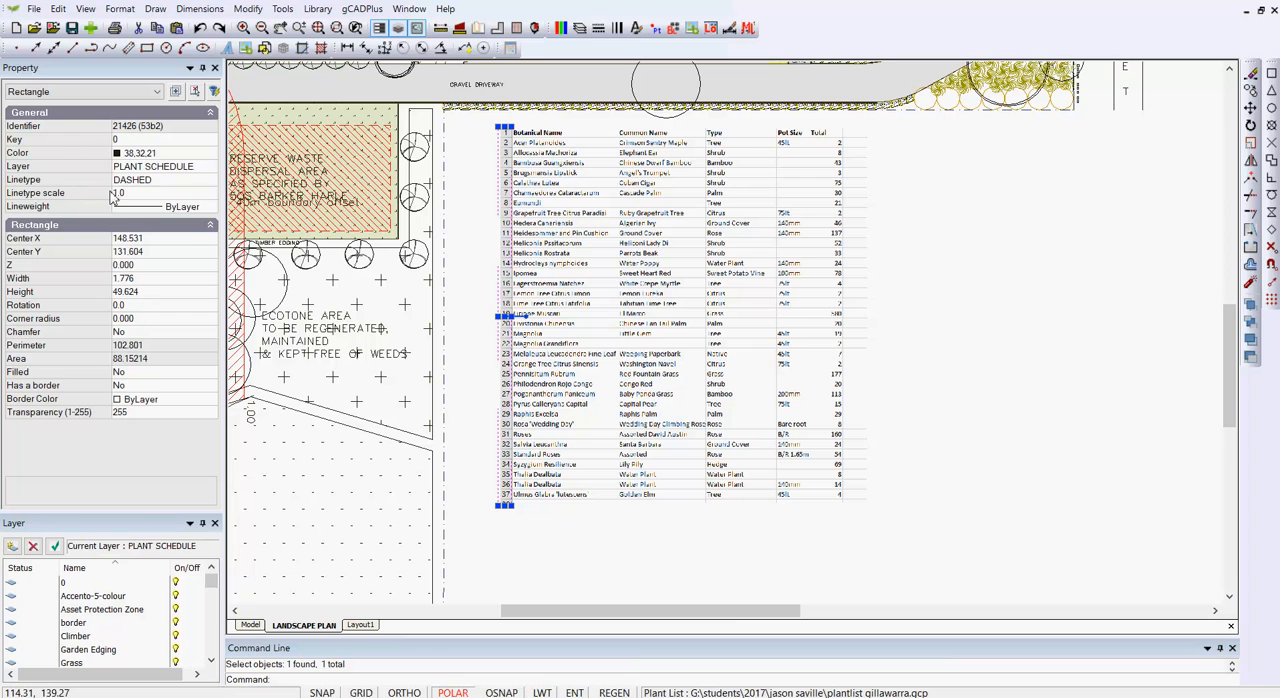
pyautogui.click(200, 180)
pyautogui.click(209, 182)
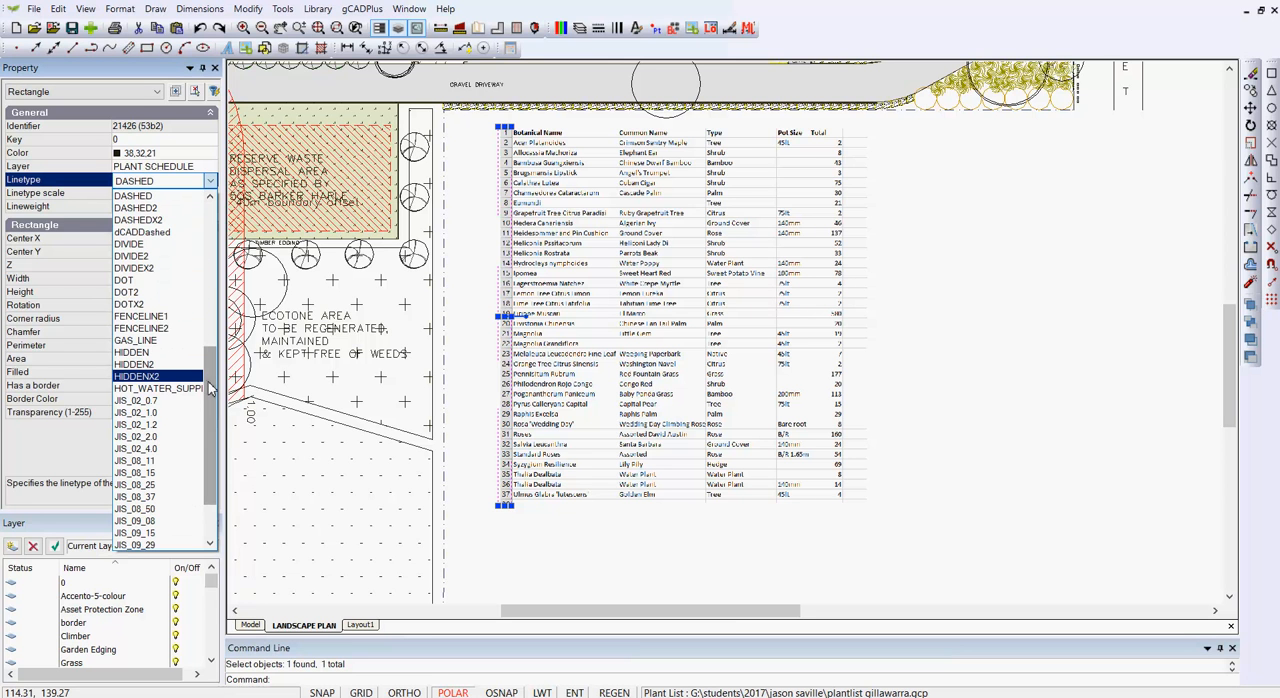
pyautogui.scroll(8, 210, 390)
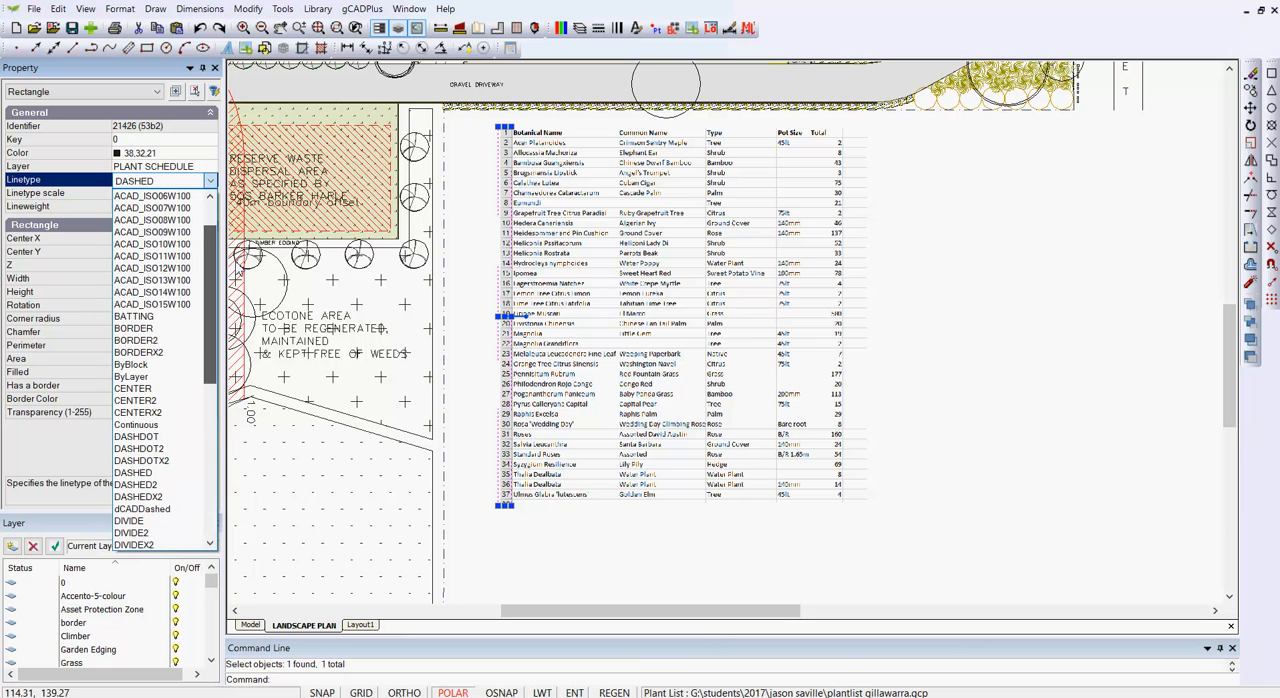
pyautogui.click(136, 425)
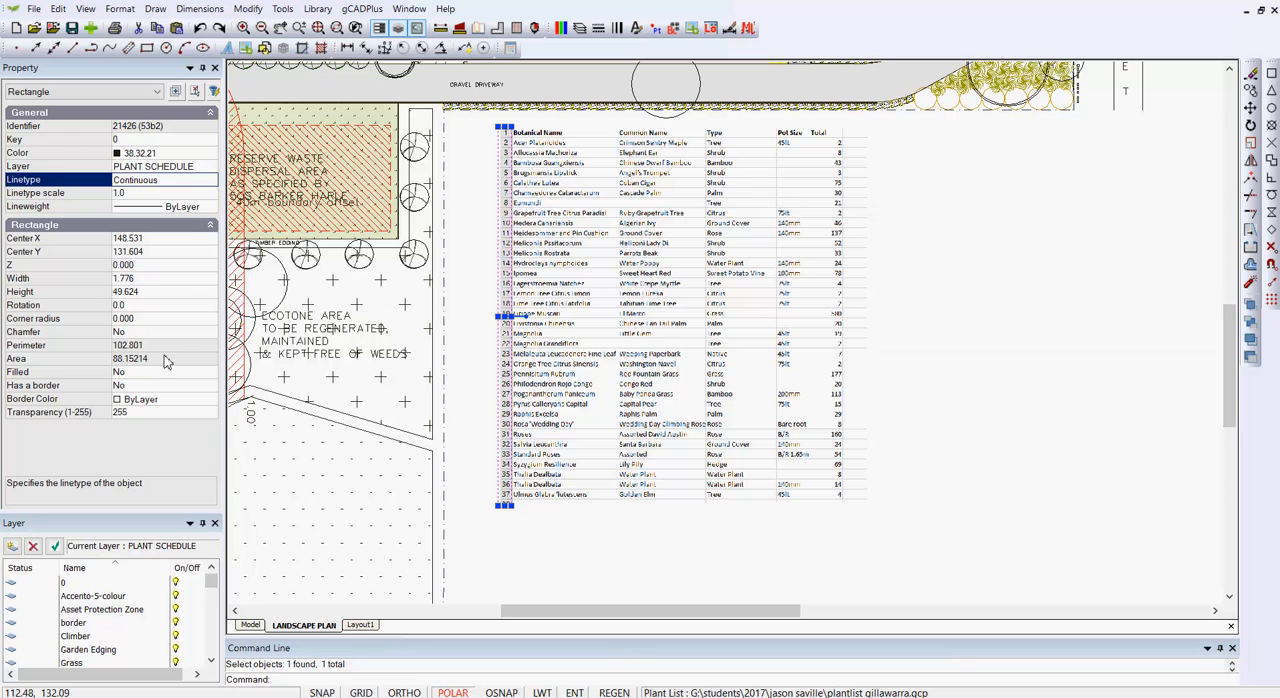
# Step: Make the row-number rectangle filled and set its color to white 255 to mask the numbers, then deselect it
pyautogui.click(150, 373)
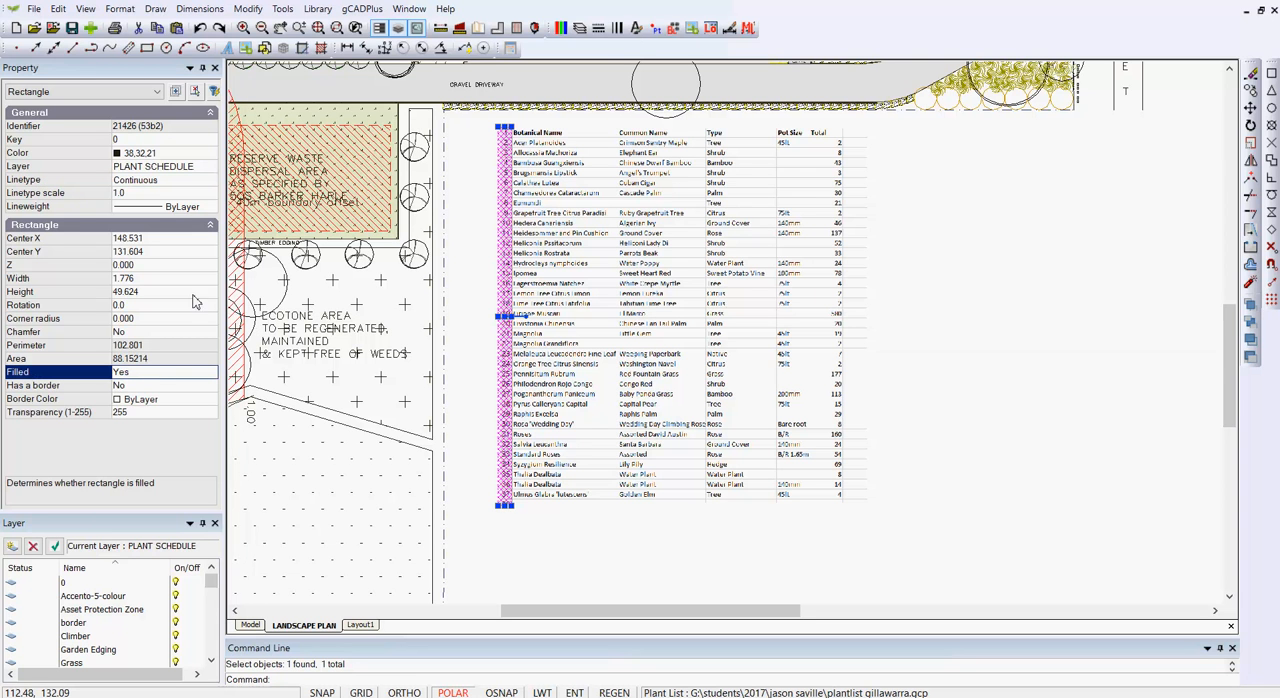
pyautogui.click(205, 155)
pyautogui.click(210, 154)
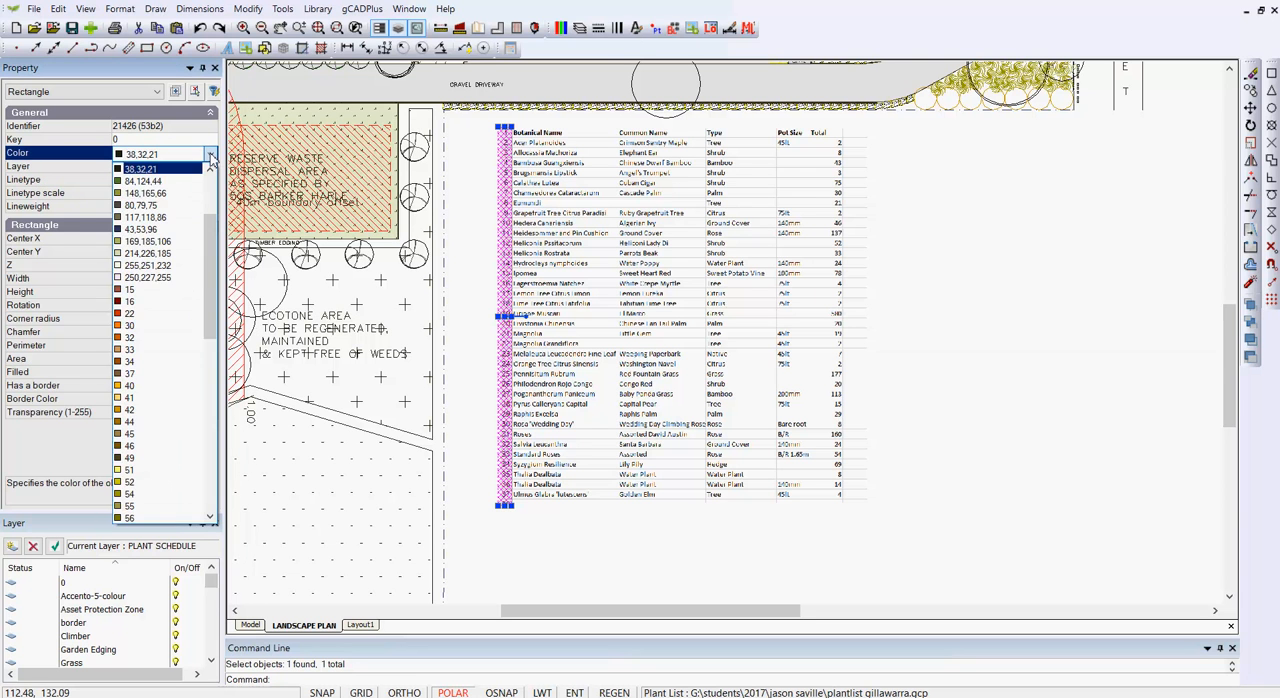
pyautogui.scroll(-1, 210, 345)
pyautogui.moveTo(209, 340); pyautogui.dragTo(214, 510)
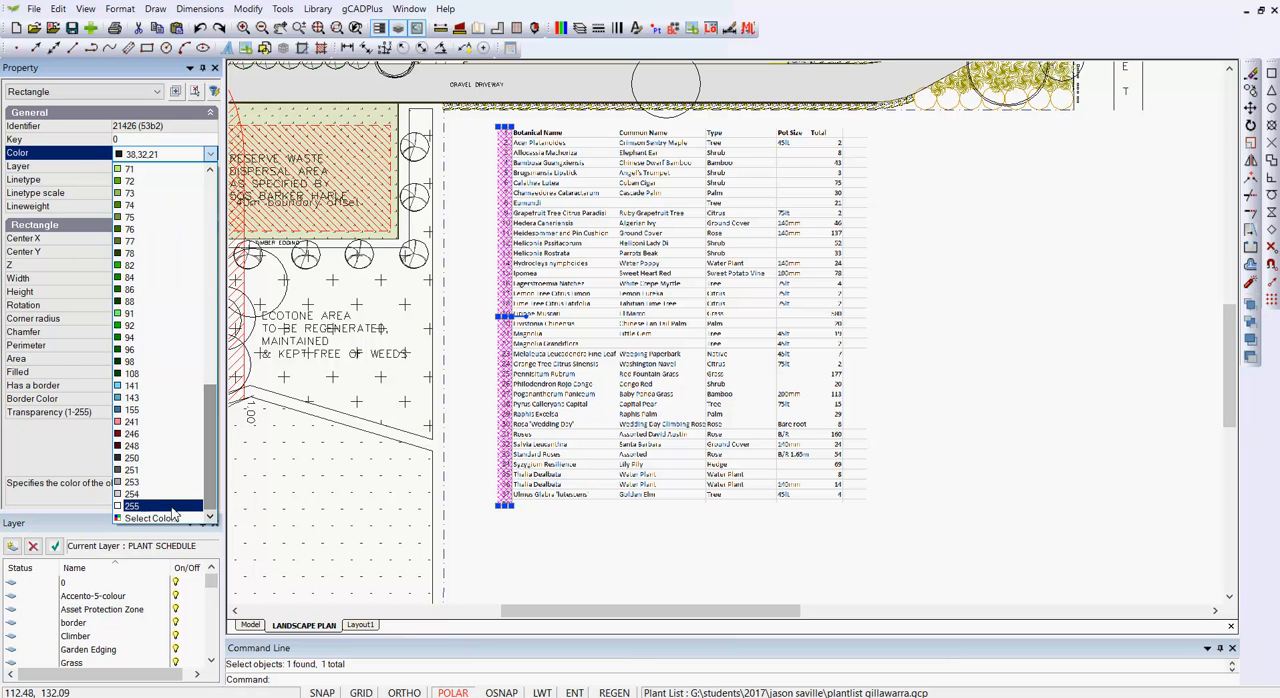
pyautogui.click(154, 509)
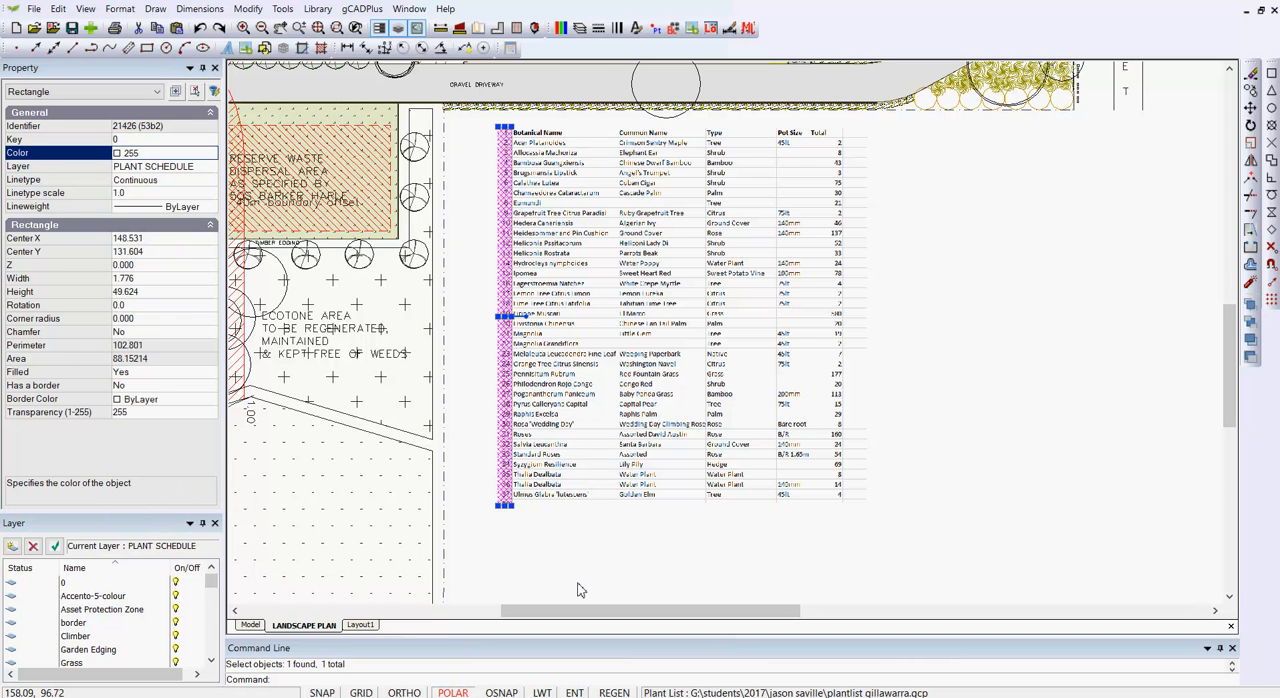
pyautogui.press('Escape')
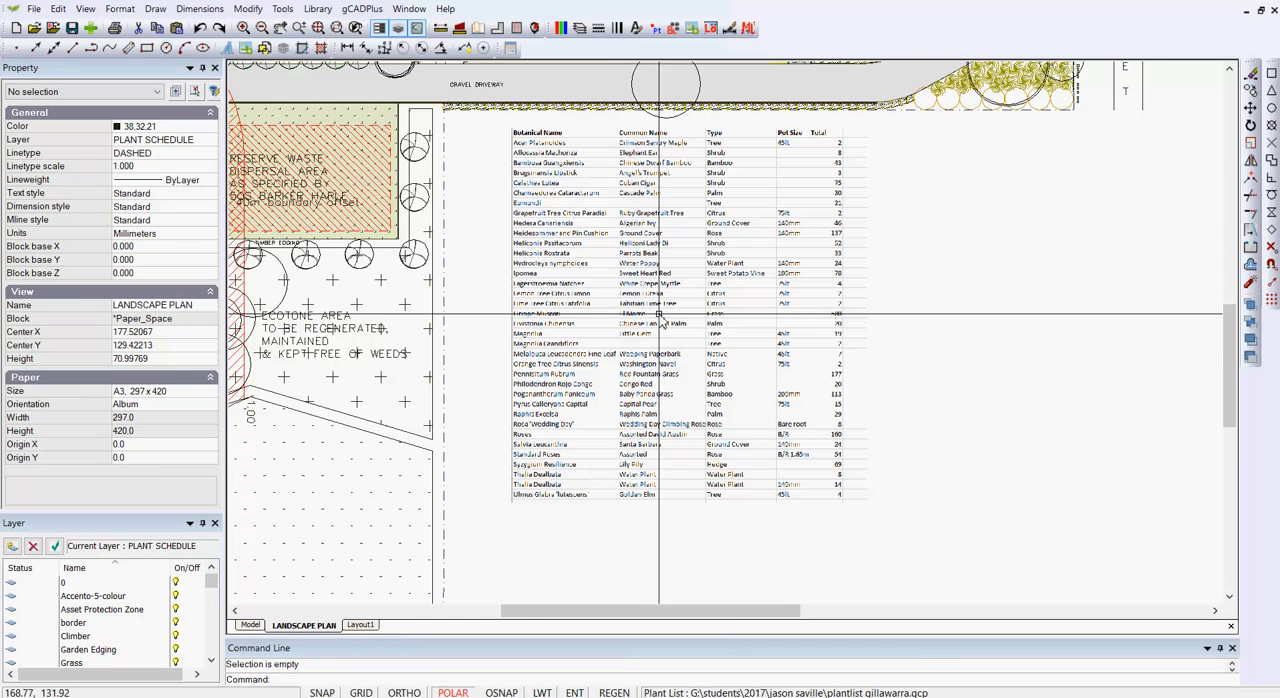
# Step: Examine the masked plant list up close and in relation to the whole landscape plan sheet
pyautogui.scroll(1, 614, 228)
pyautogui.scroll(1, 614, 228)
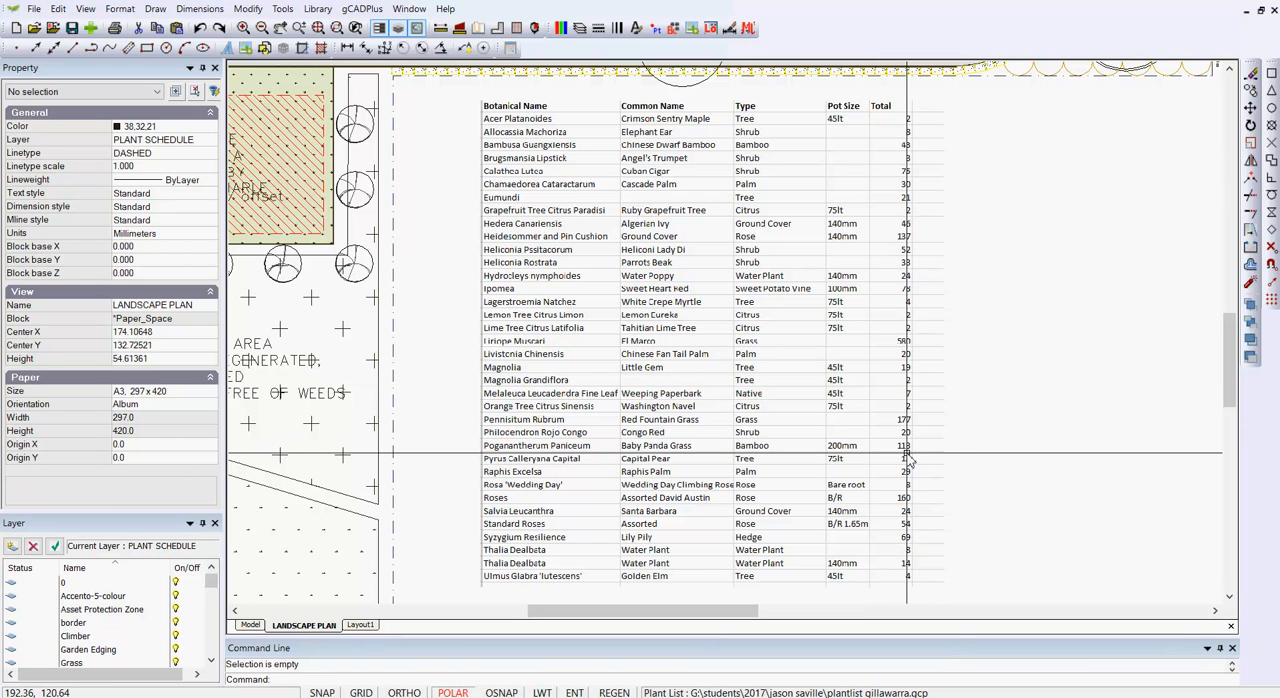
pyautogui.scroll(-3, 958, 458)
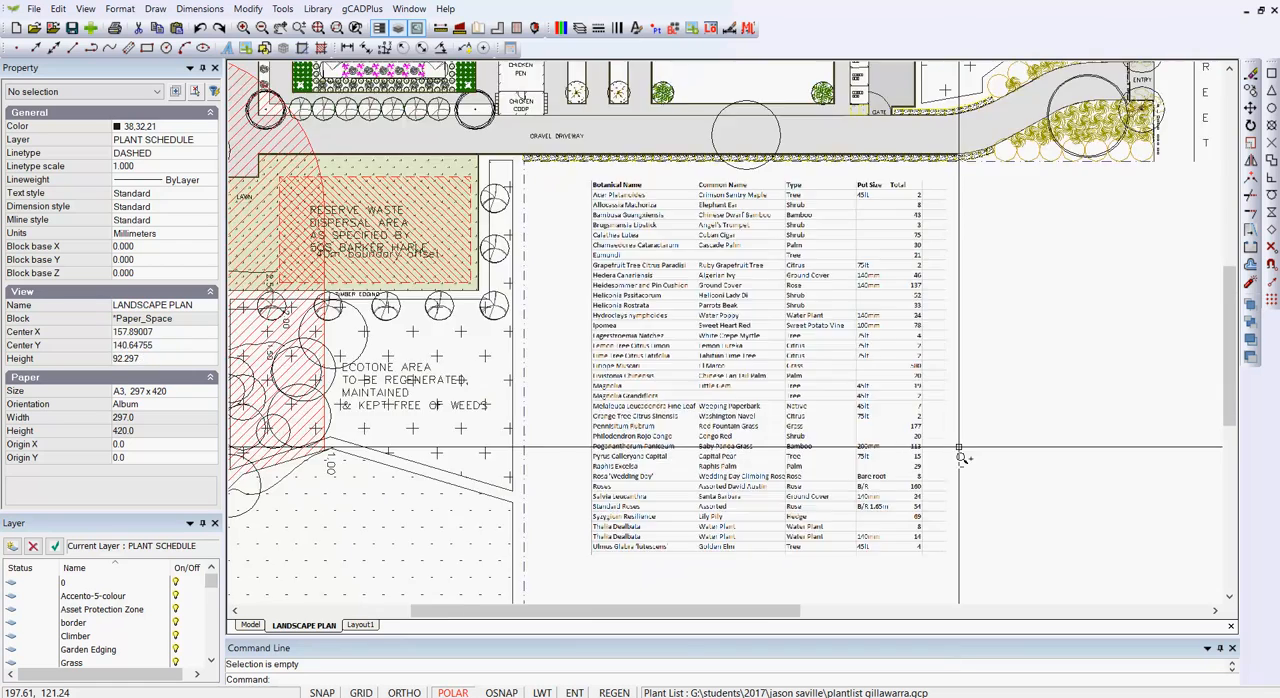
pyautogui.scroll(-2, 958, 458)
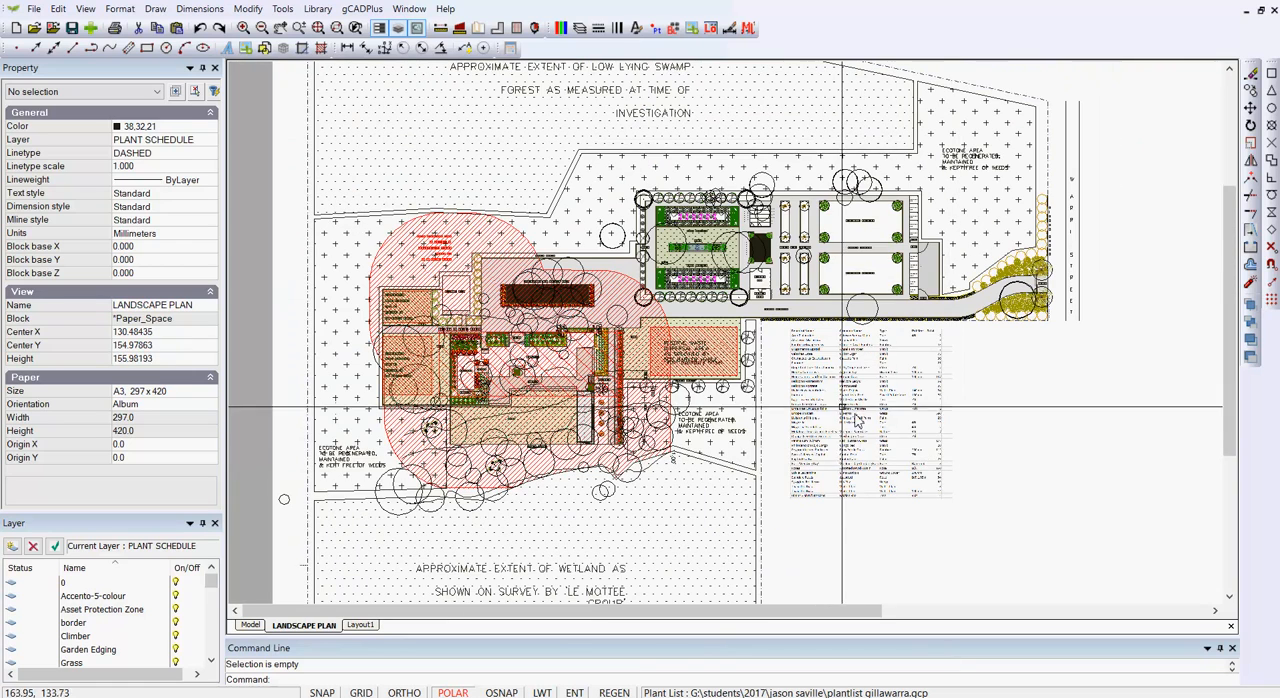